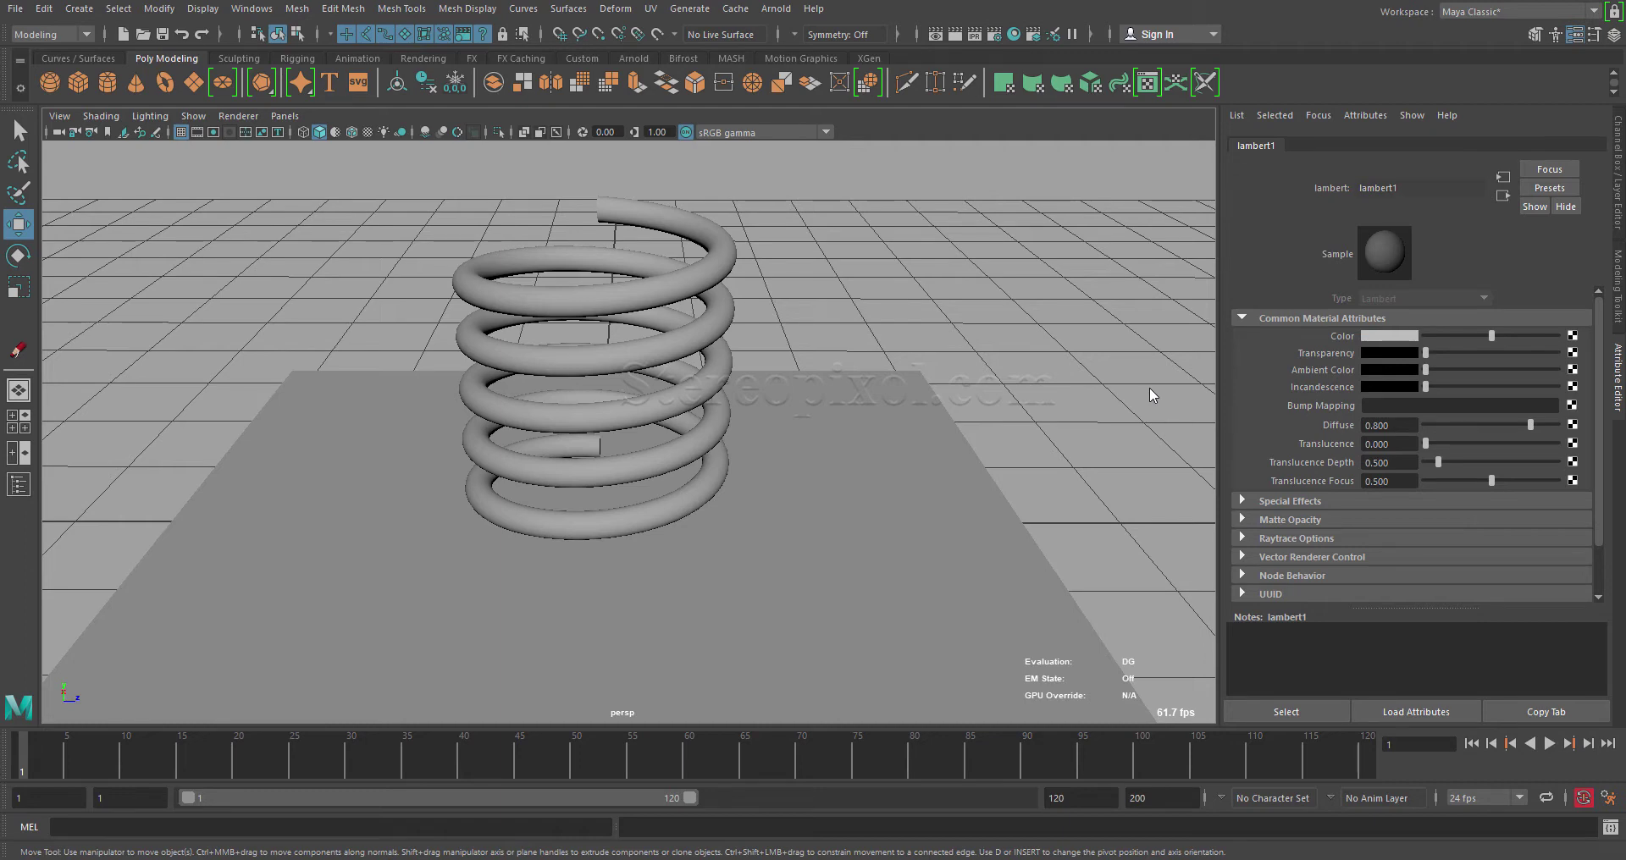
Orbit the spring scene, selecting and deselecting the spring and ground plane
alt+drag(937, 457, 805, 450)
click(795, 472)
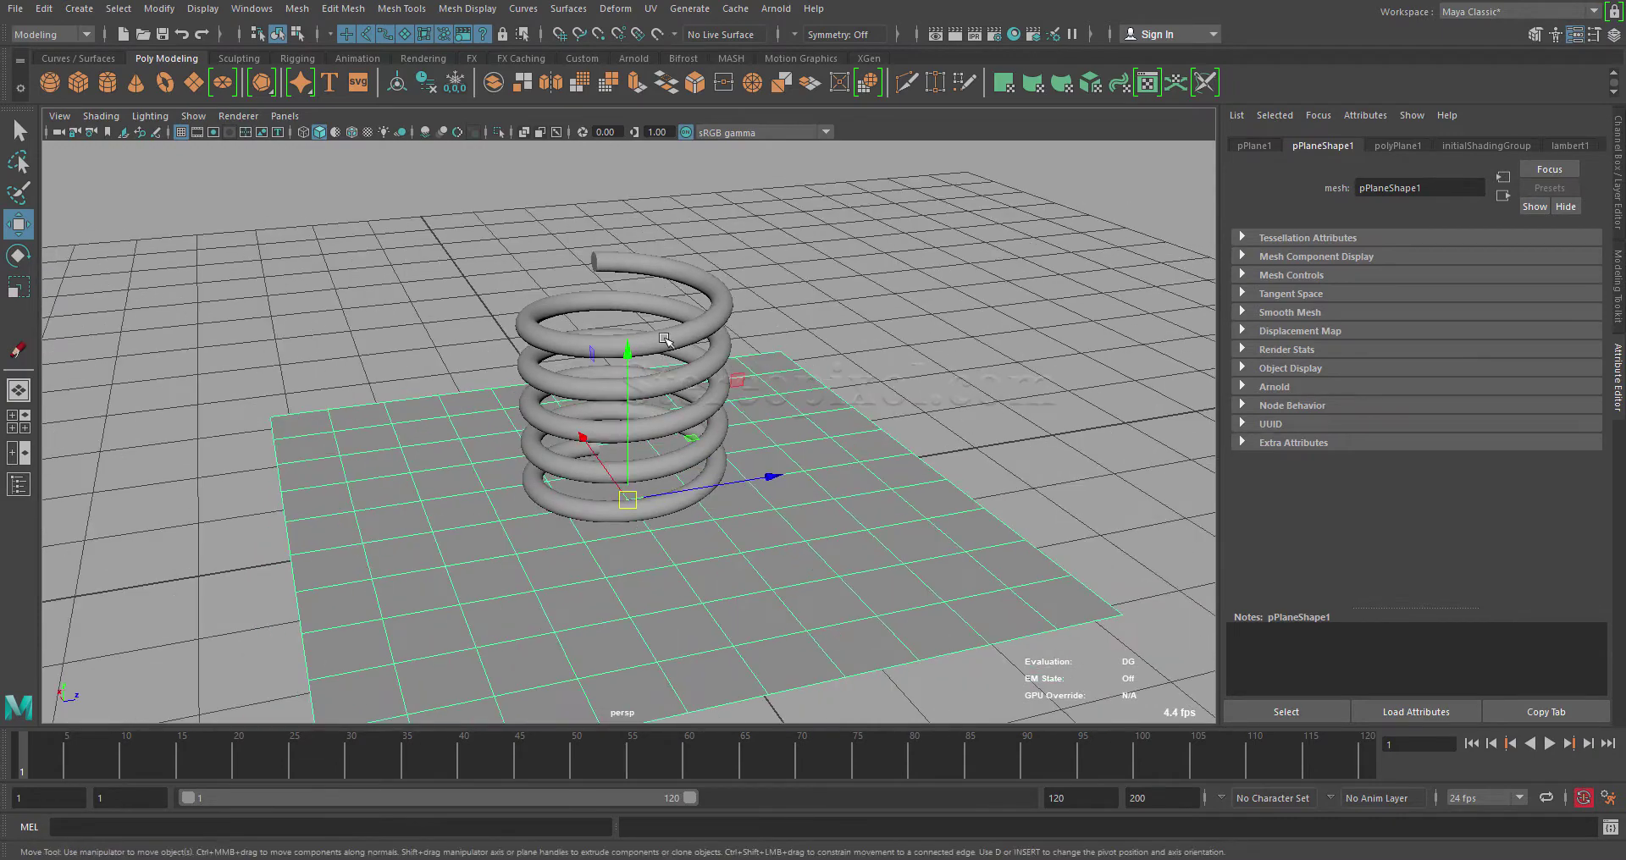
click(649, 305)
alt+drag(649, 305, 980, 384)
click(962, 388)
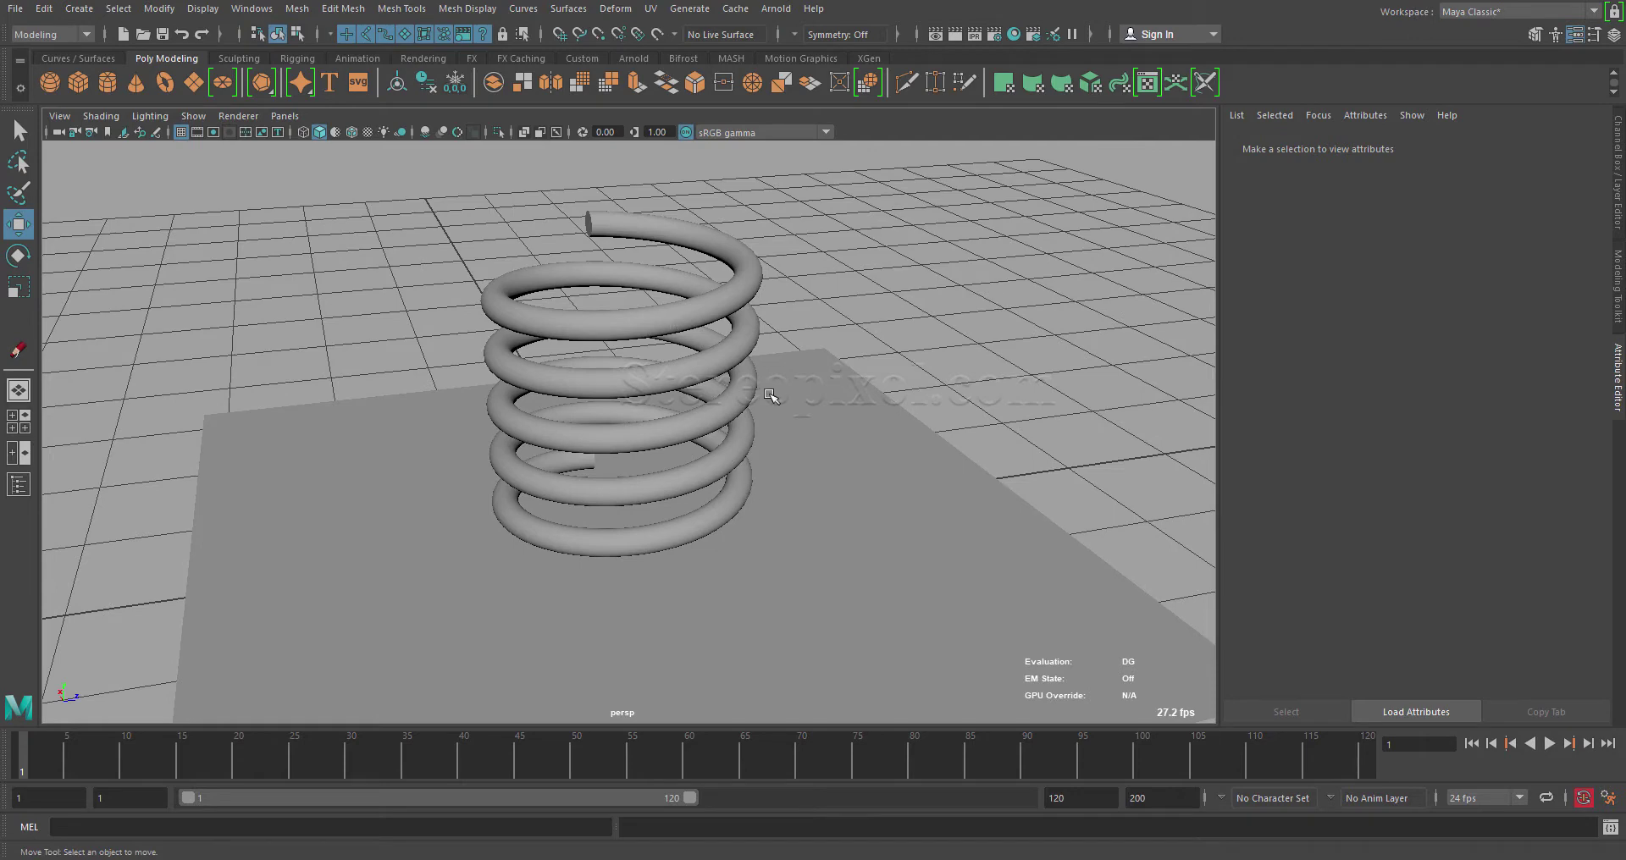
drag(424, 284, 804, 512)
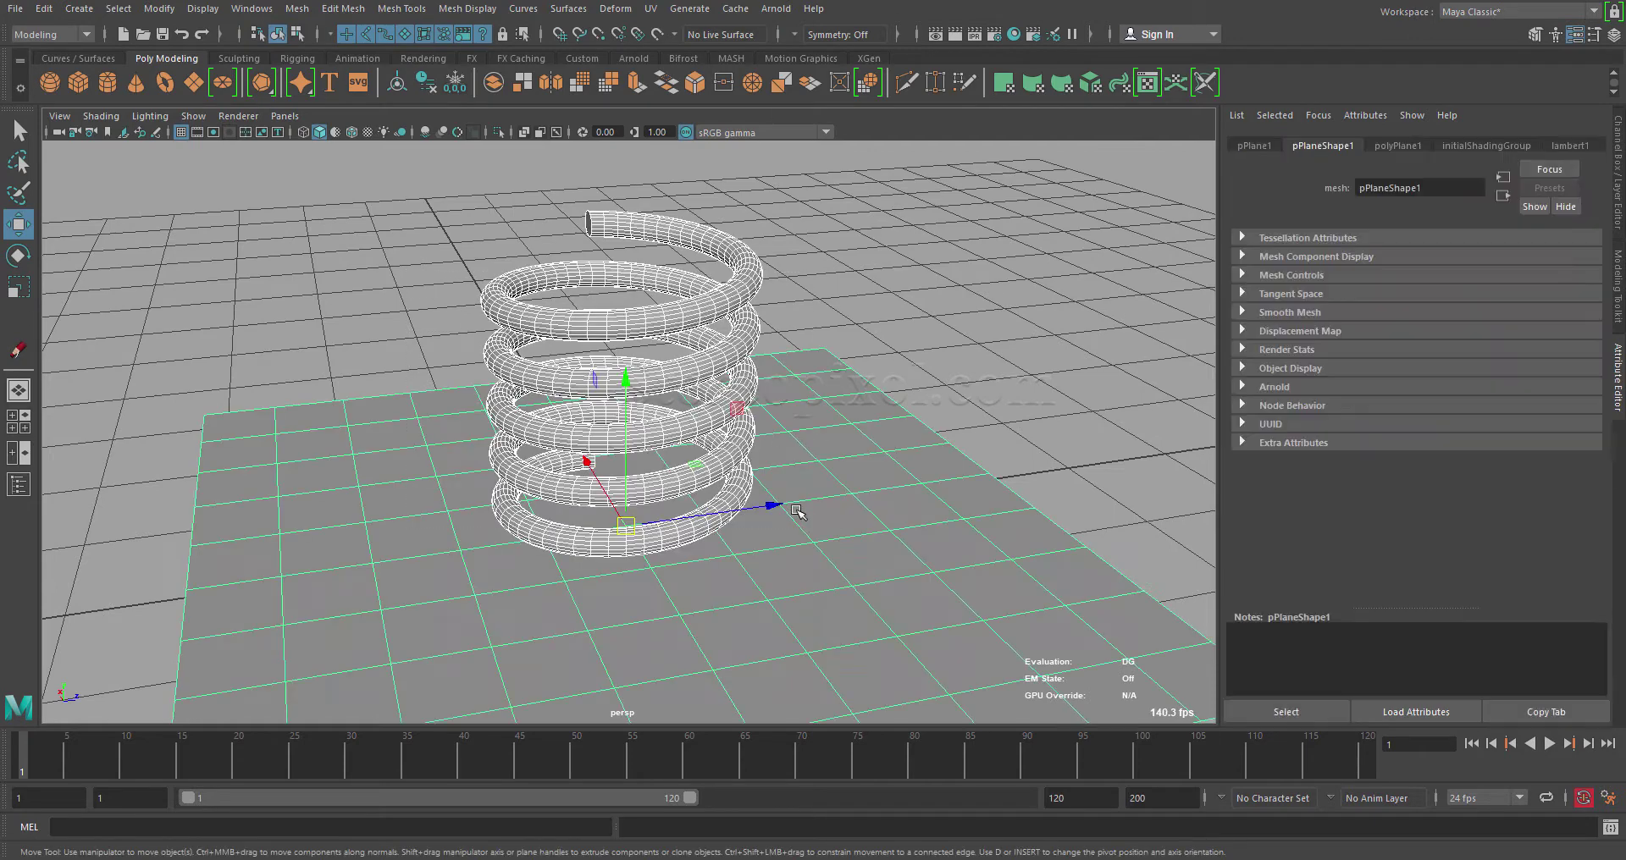
click(922, 337)
mouse_move(845, 386)
alt+mouse_down()
mouse_move(830, 389)
mouse_move(877, 391)
alt+mouse_up()
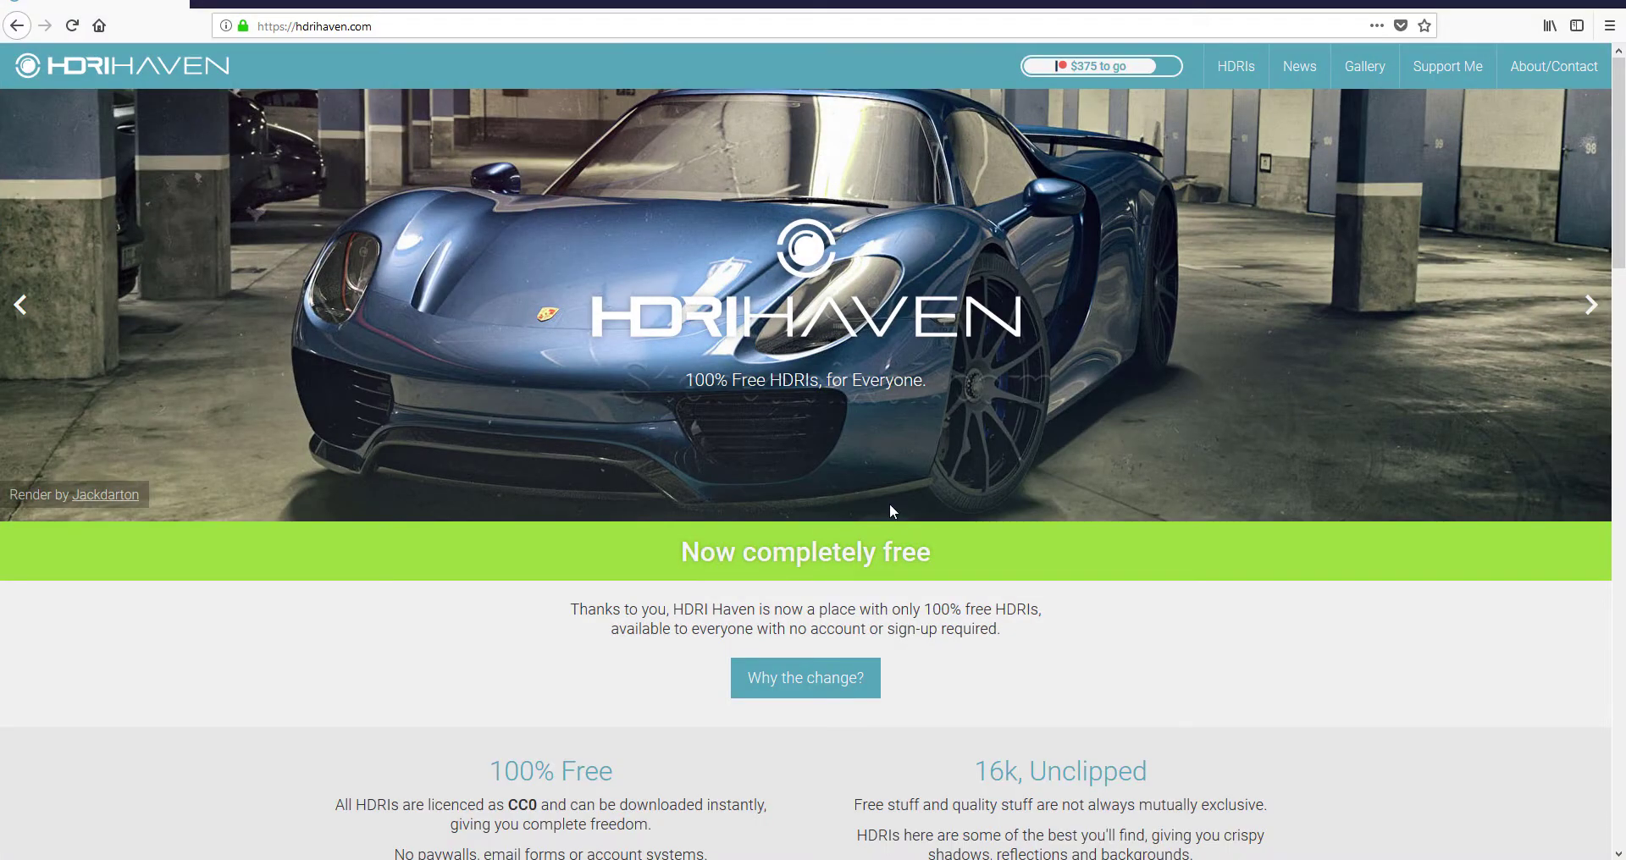
Browse the HDRI Haven homepage, then minimize Firefox to return to Maya
scroll(889, 503, down, 3)
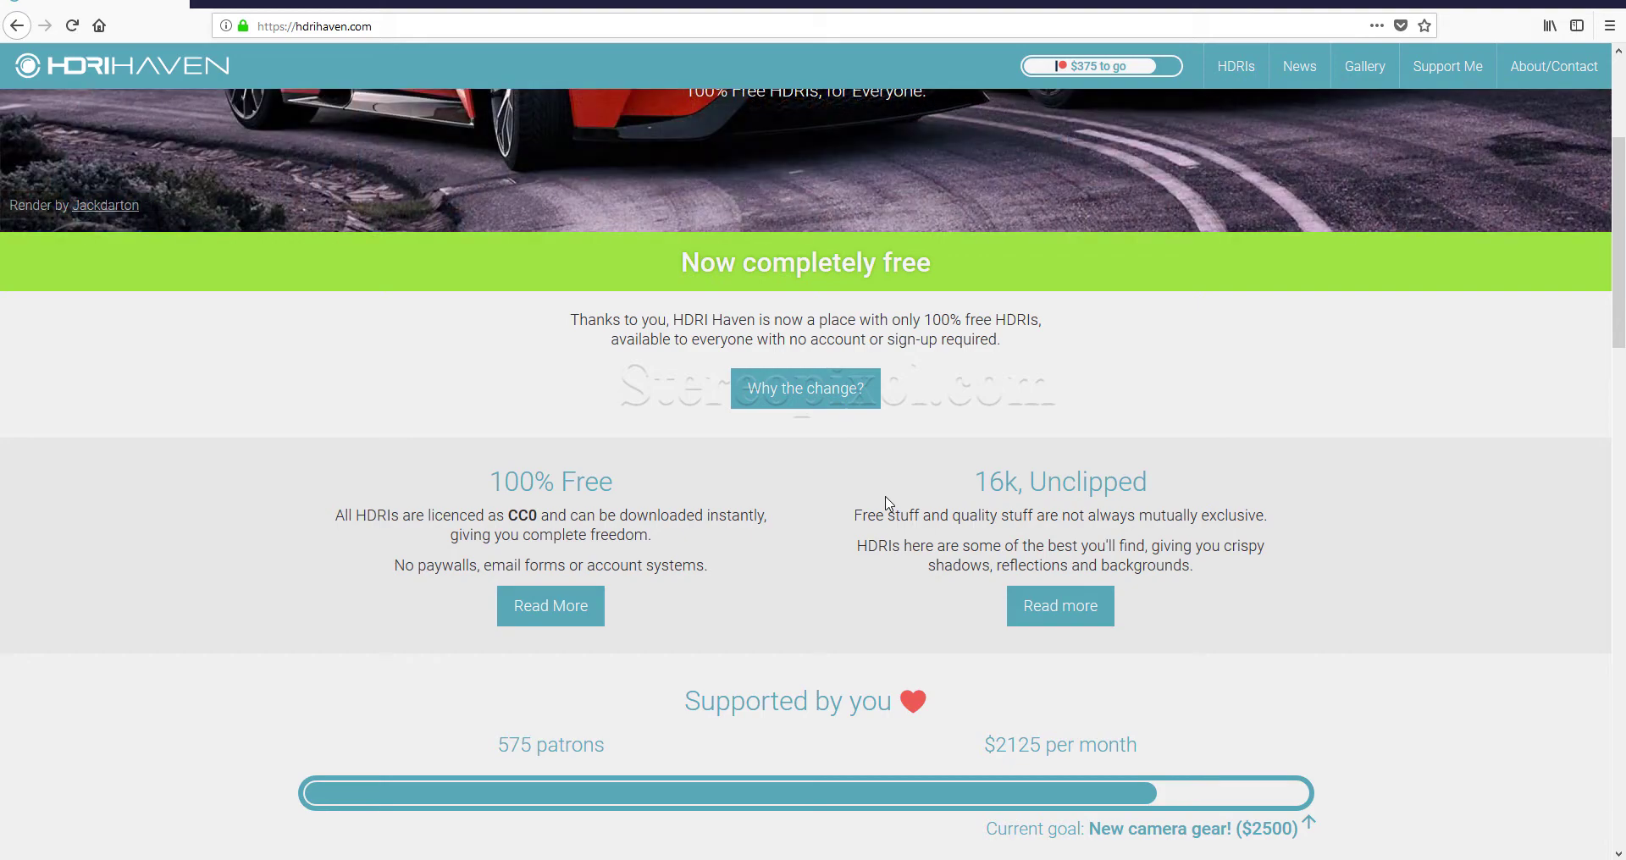
scroll(860, 506, up, 3)
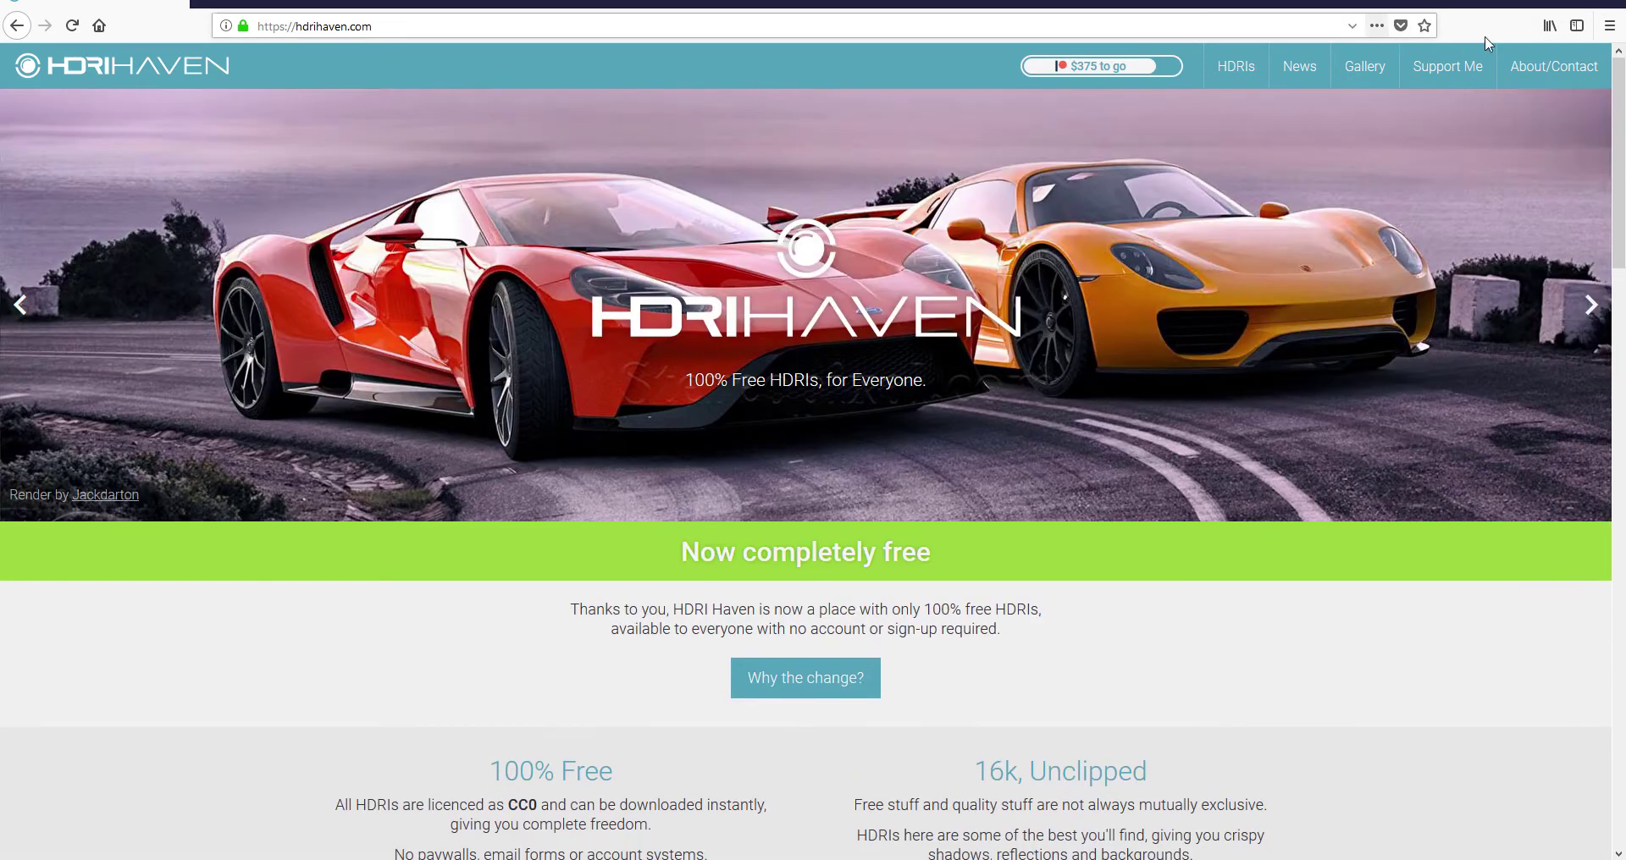
click(1528, 3)
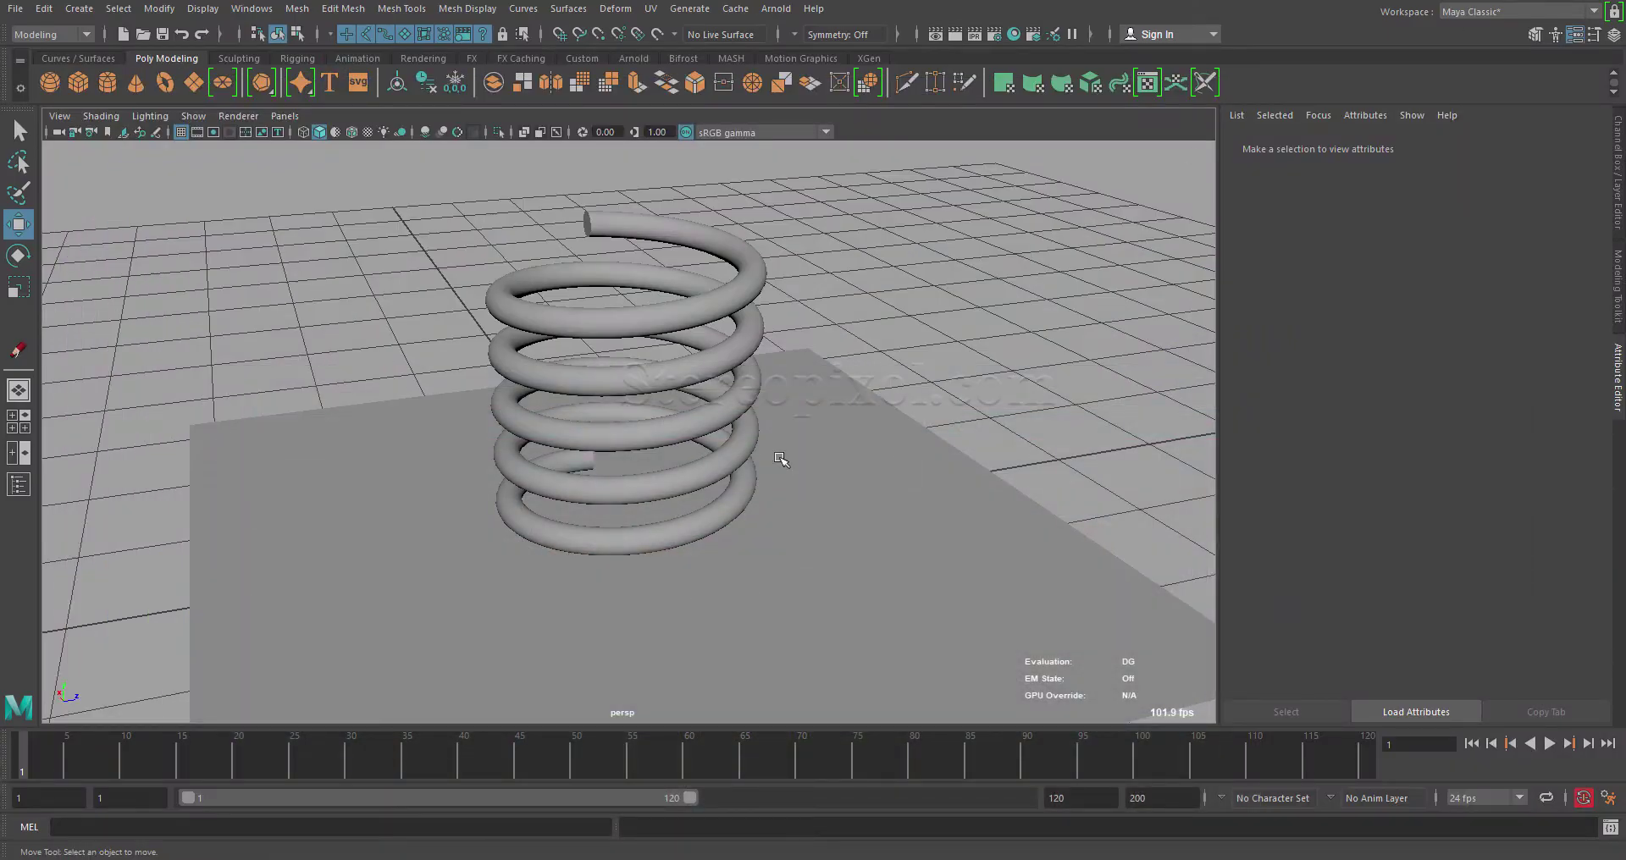
Create an Arnold Skydome Light, frame it, then move the camera back in to the spring
mouse_move(798, 465)
alt+mouse_down()
mouse_move(733, 475)
mouse_move(787, 453)
alt+mouse_up()
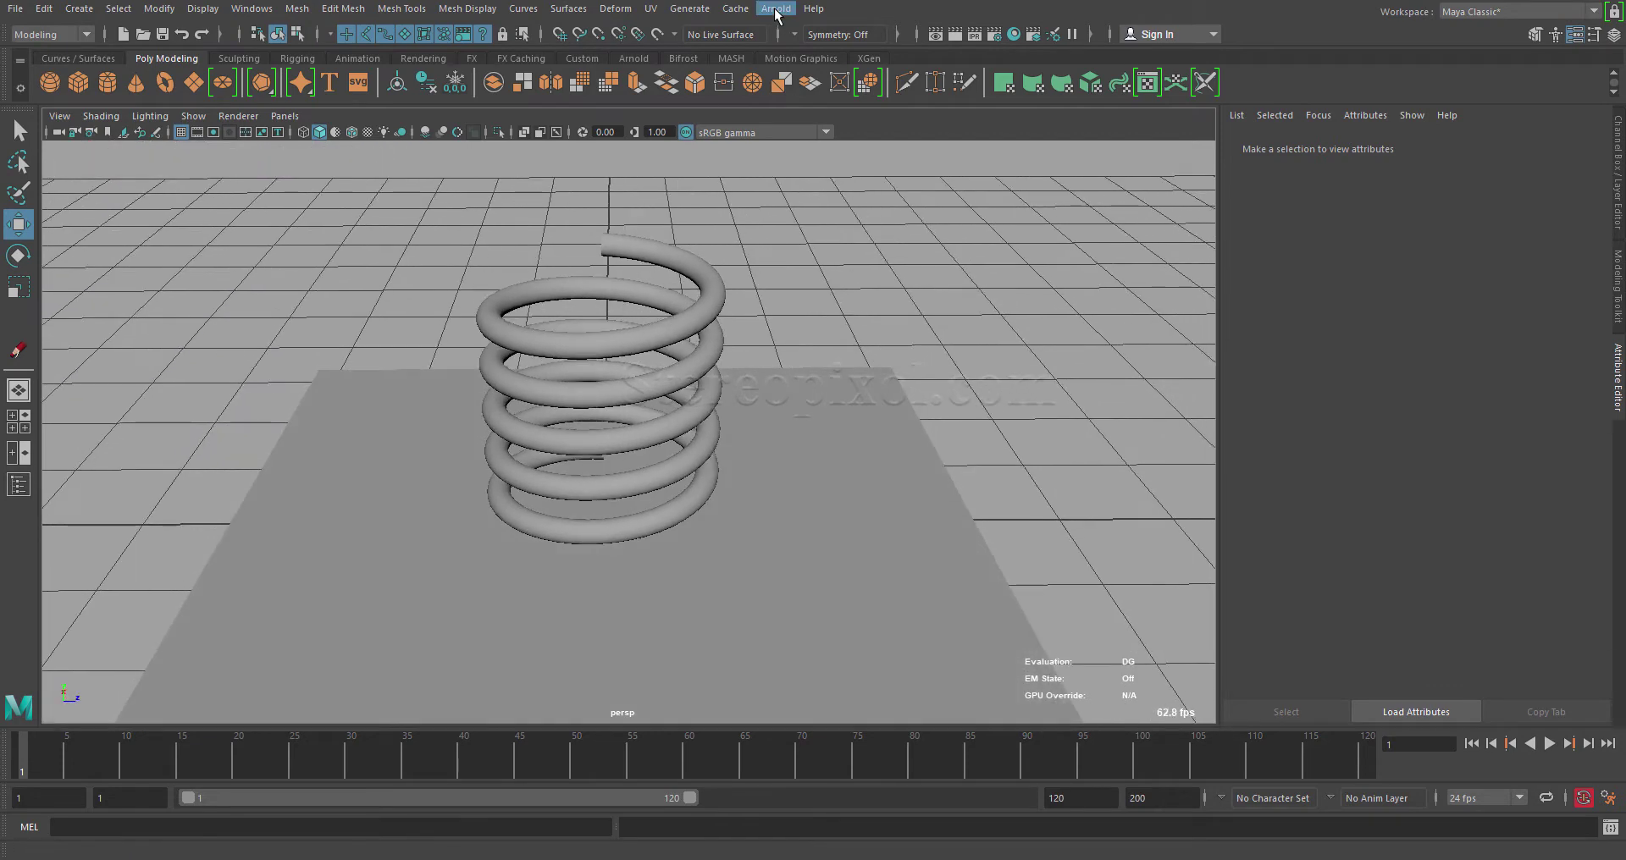
click(777, 9)
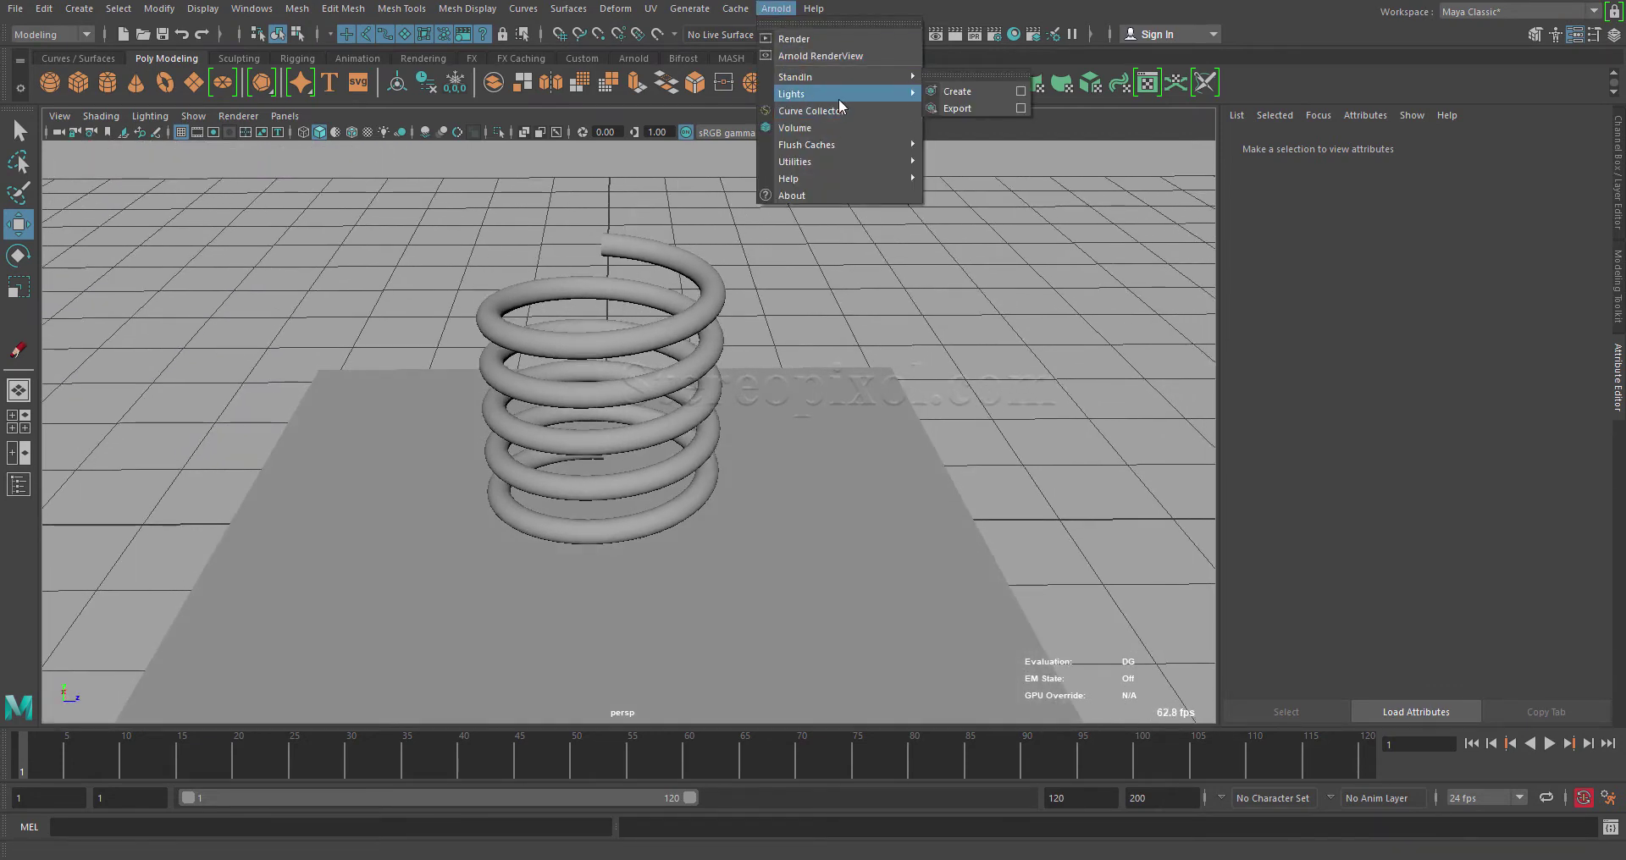
mouse_move(864, 95)
click(996, 129)
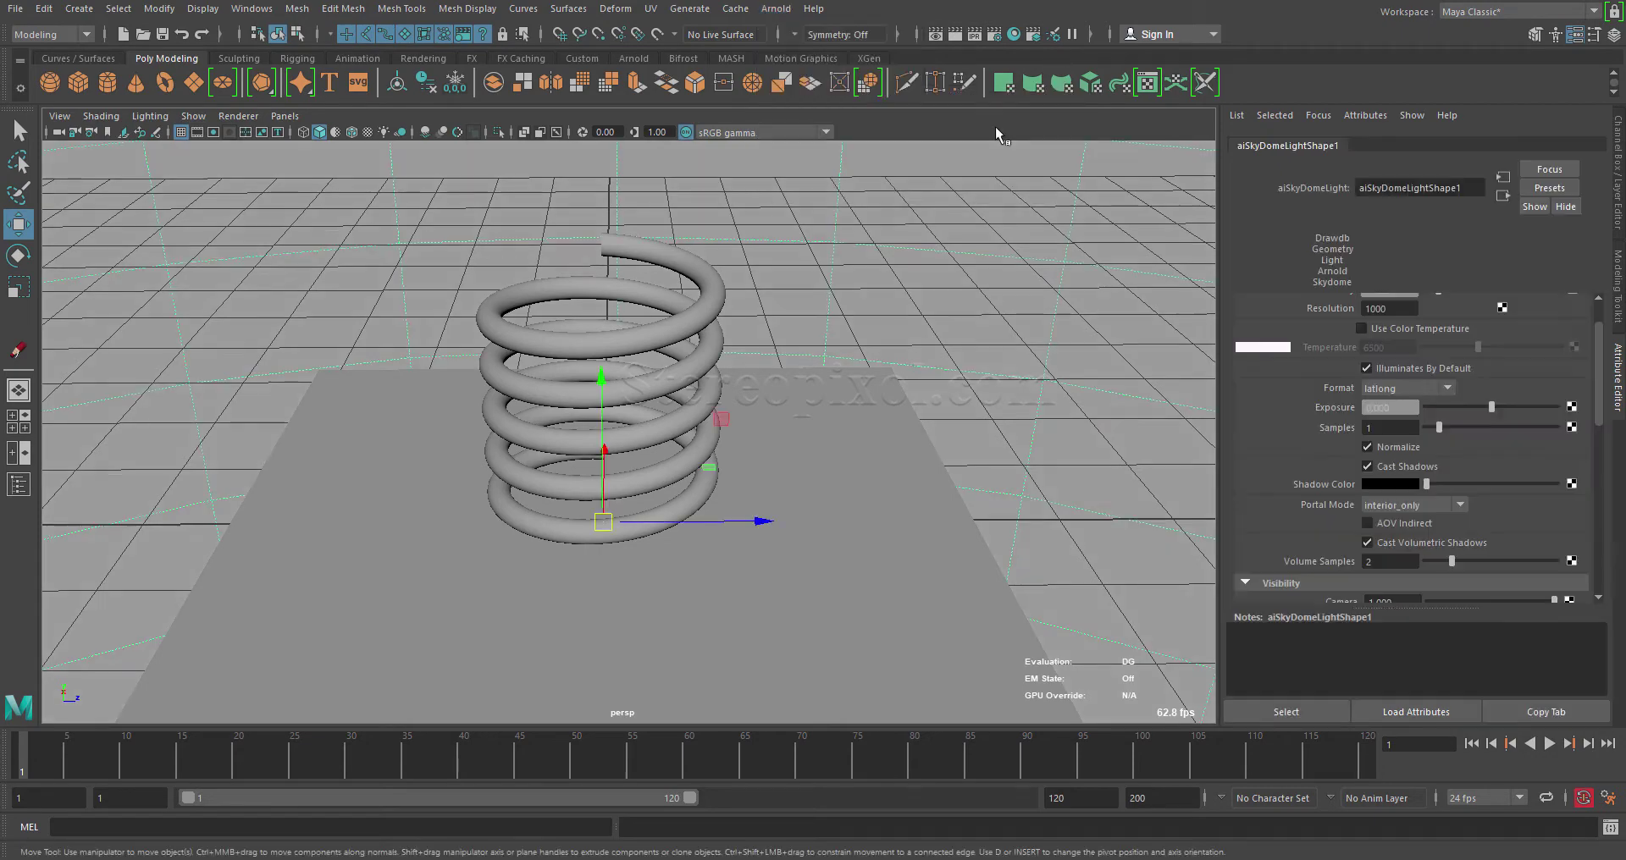
key(f)
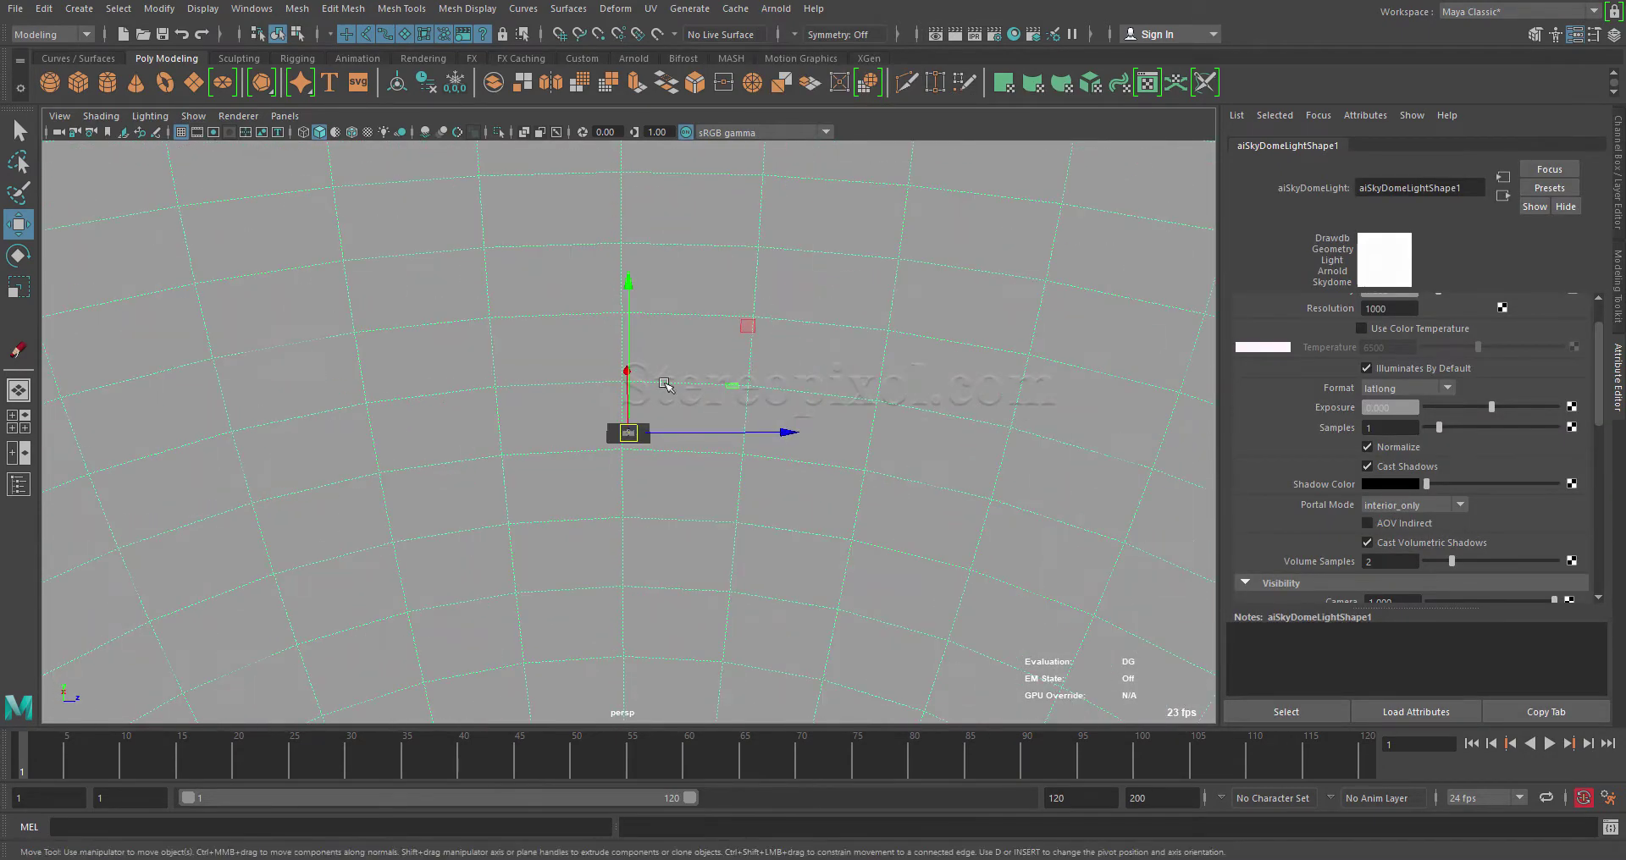
mouse_move(726, 351)
alt+mouse_down()
mouse_move(586, 366)
mouse_move(711, 377)
alt+mouse_up()
alt+right_drag(711, 377, 976, 446)
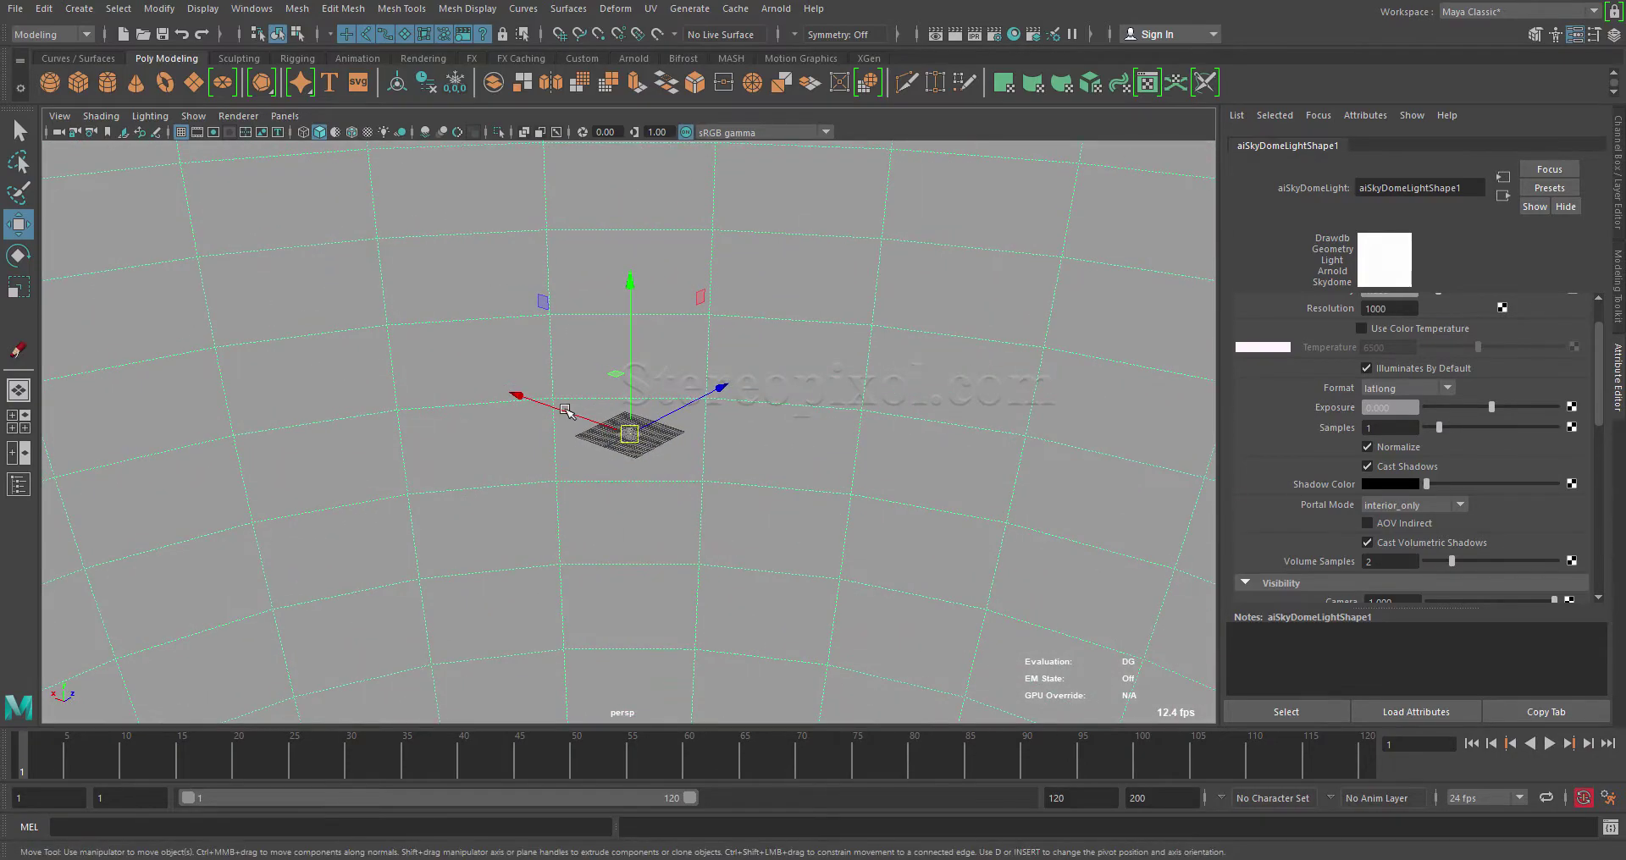
alt+right_drag(521, 412, 669, 457)
alt+drag(669, 457, 700, 265)
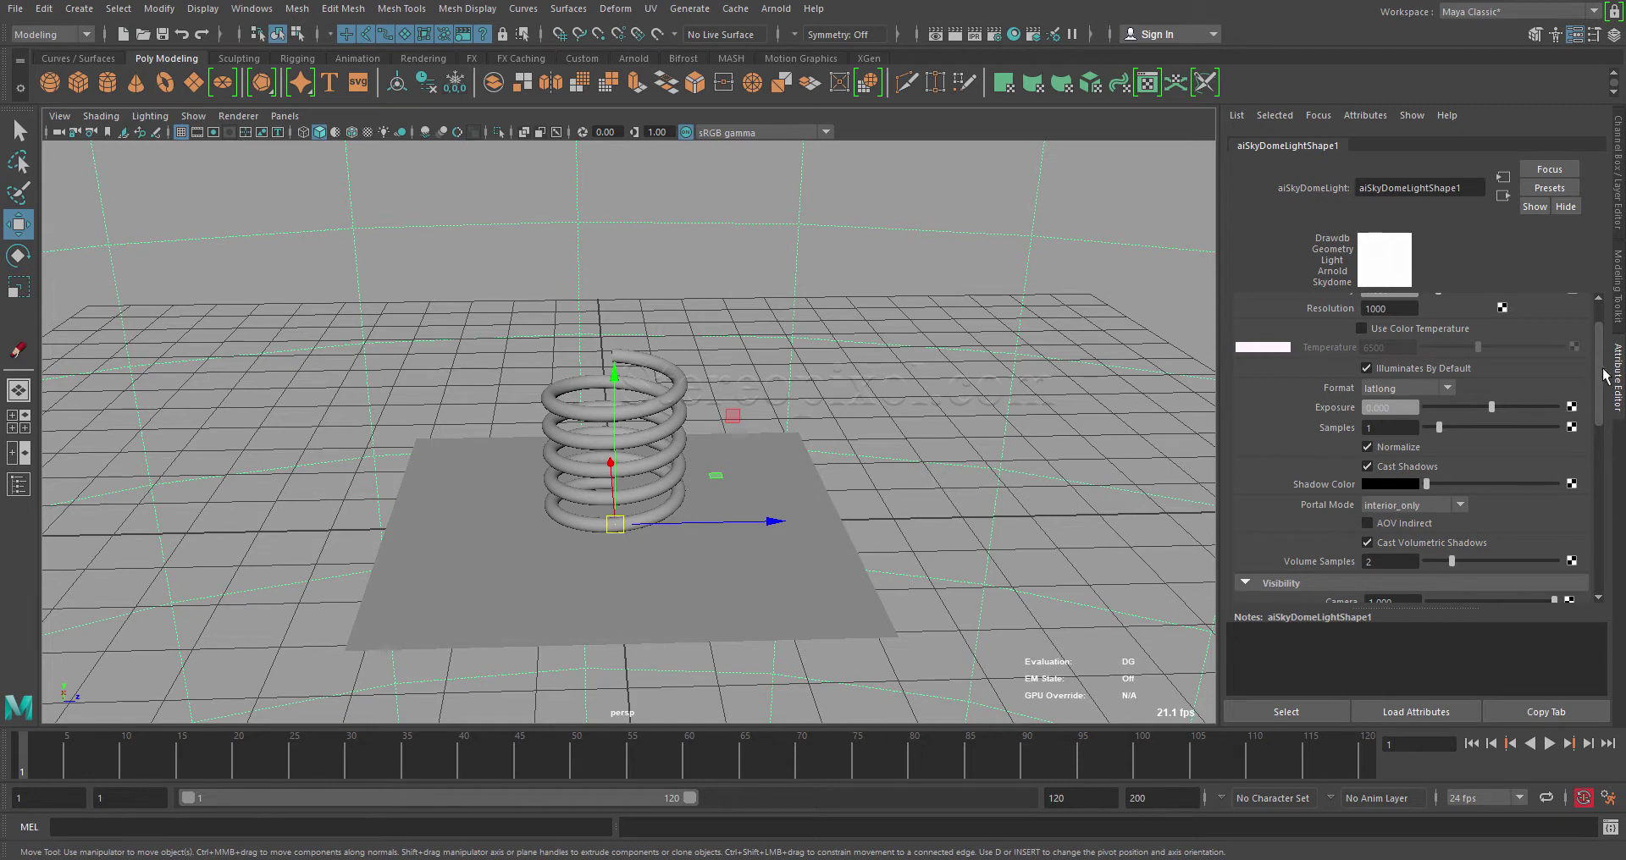
Render the current frame with Arnold to see the spring under the white skydome
scroll(1603, 343, up, 2)
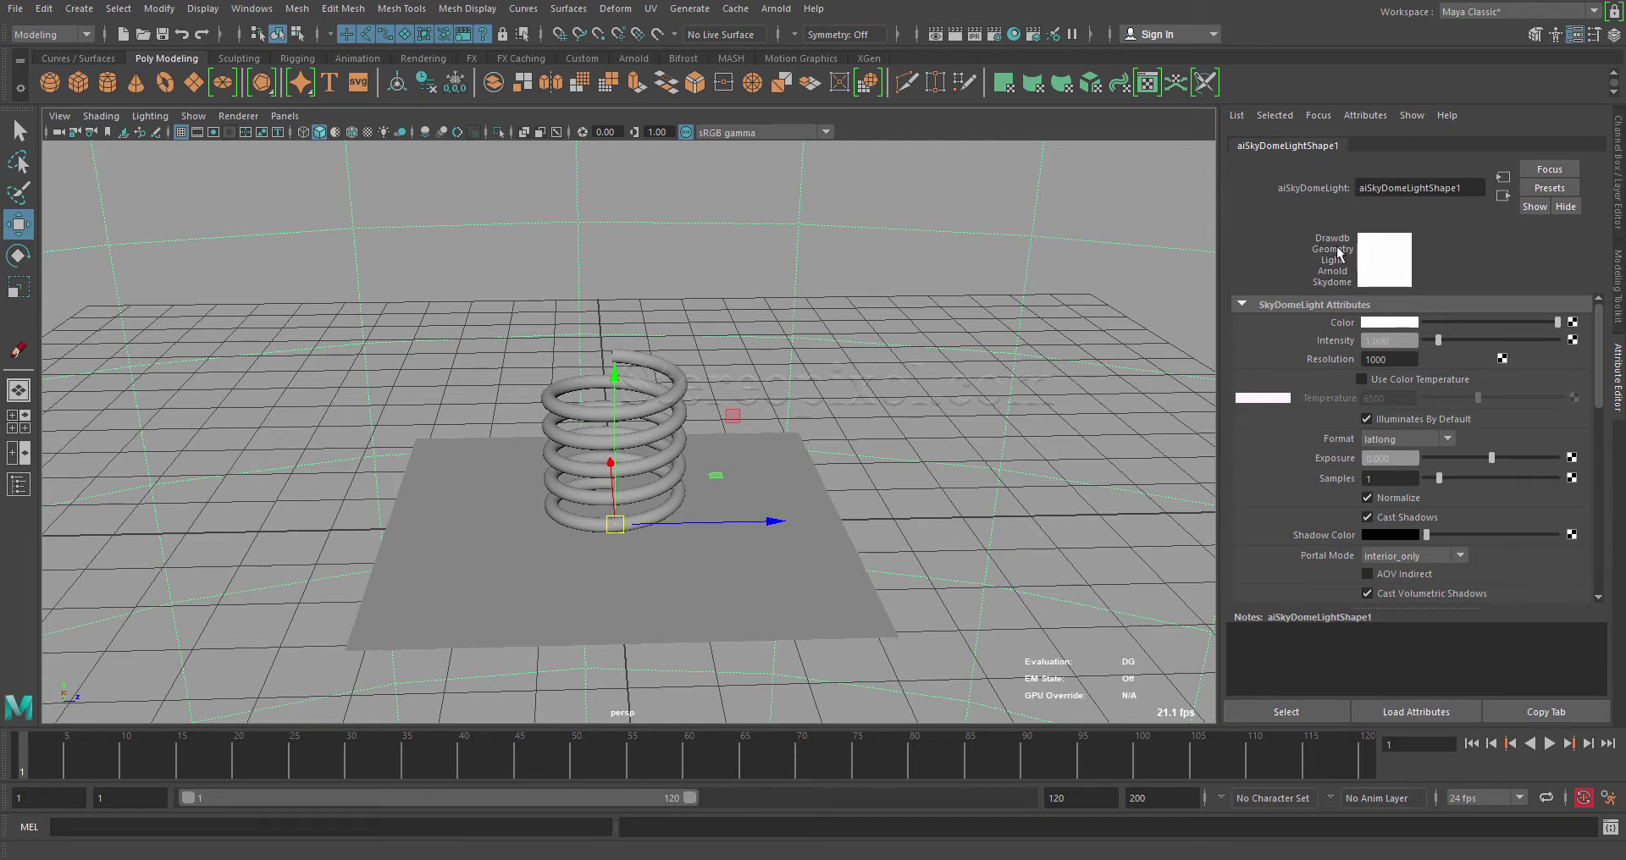
click(954, 34)
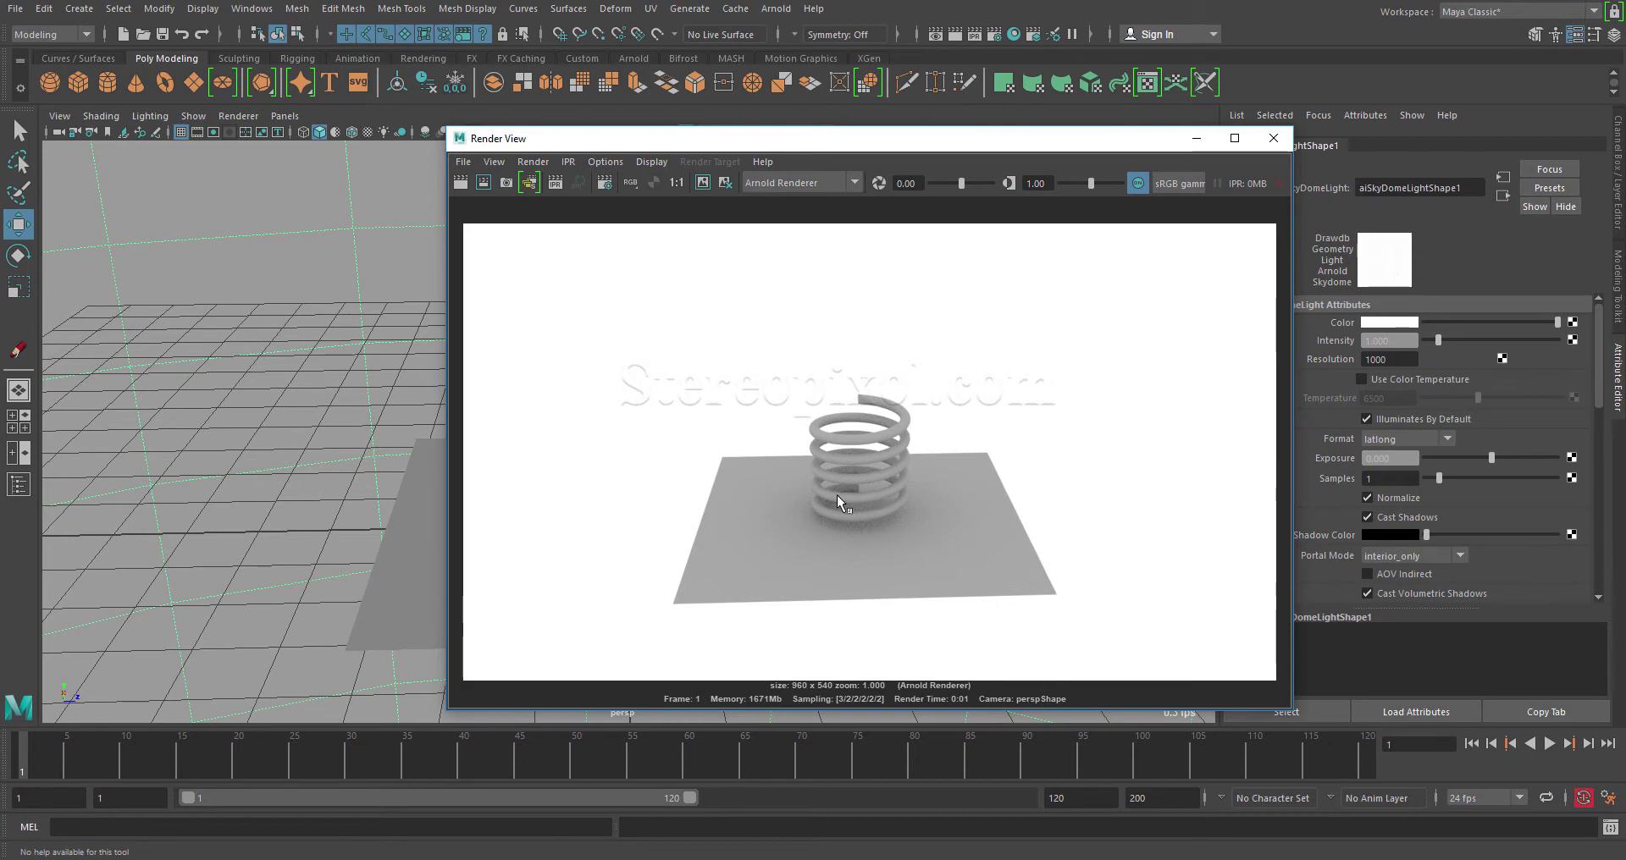
Set the Render View aside and check the viewport Renderer choices without changing them
click(1196, 138)
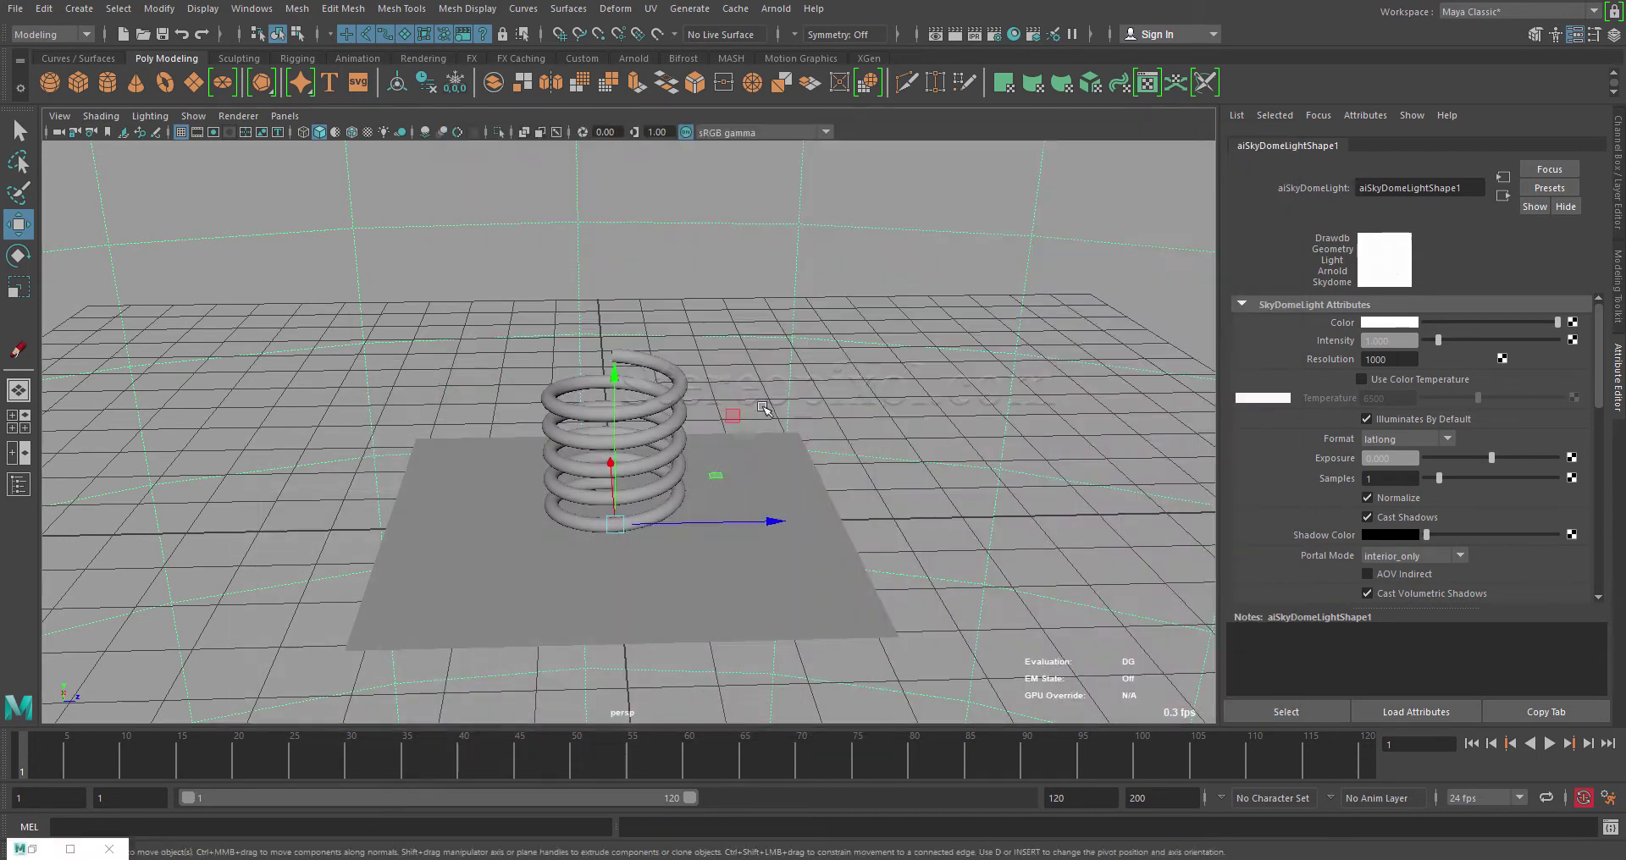
scroll(528, 523, up, 5)
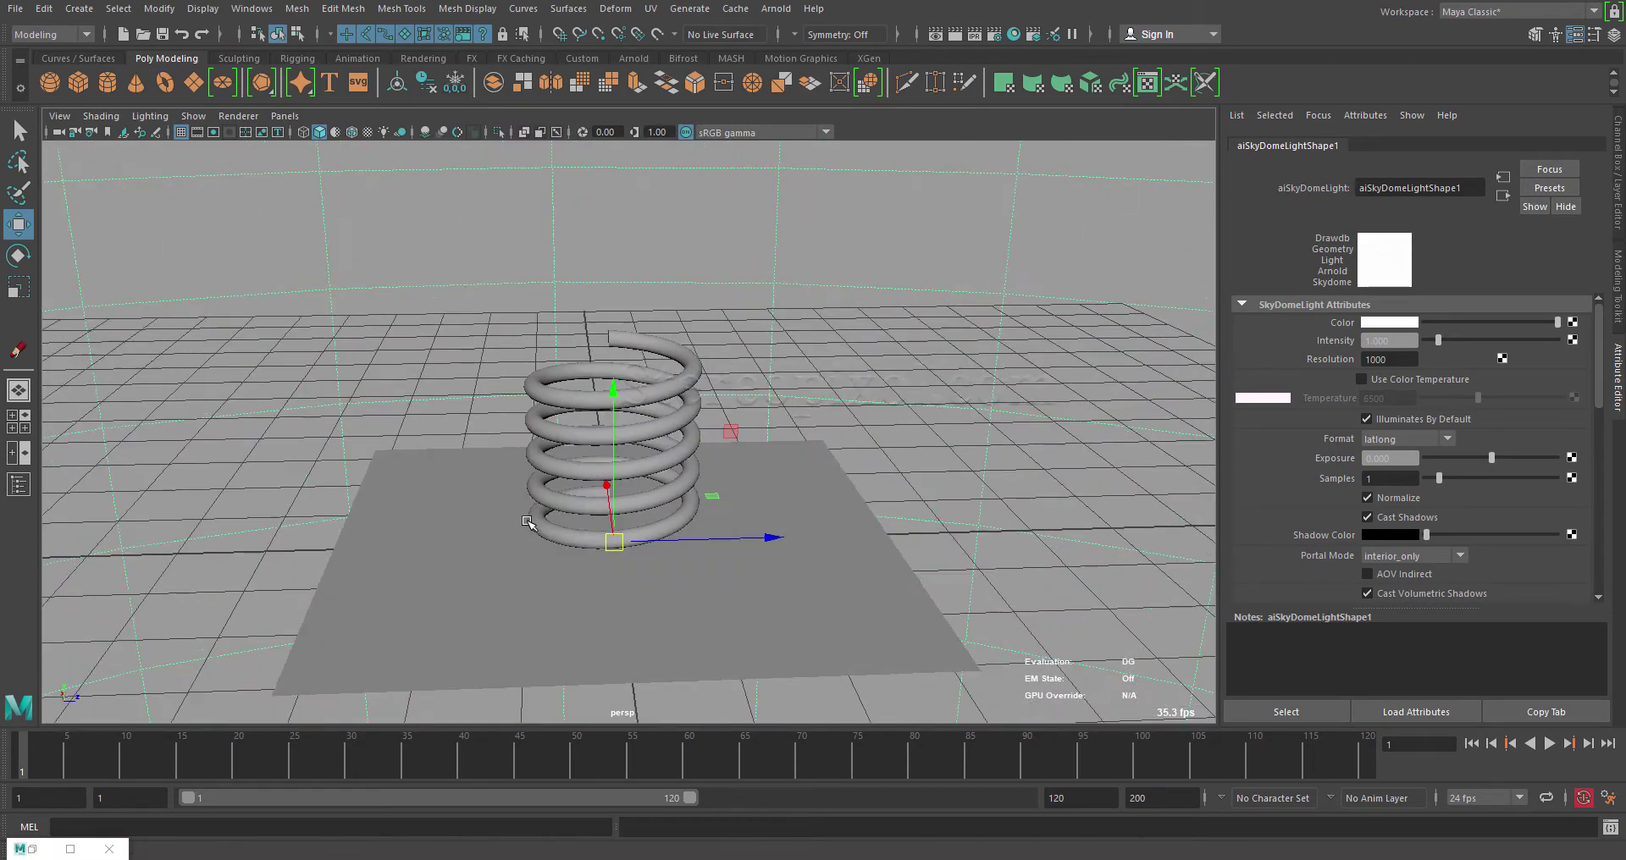
alt+drag(527, 522, 508, 530)
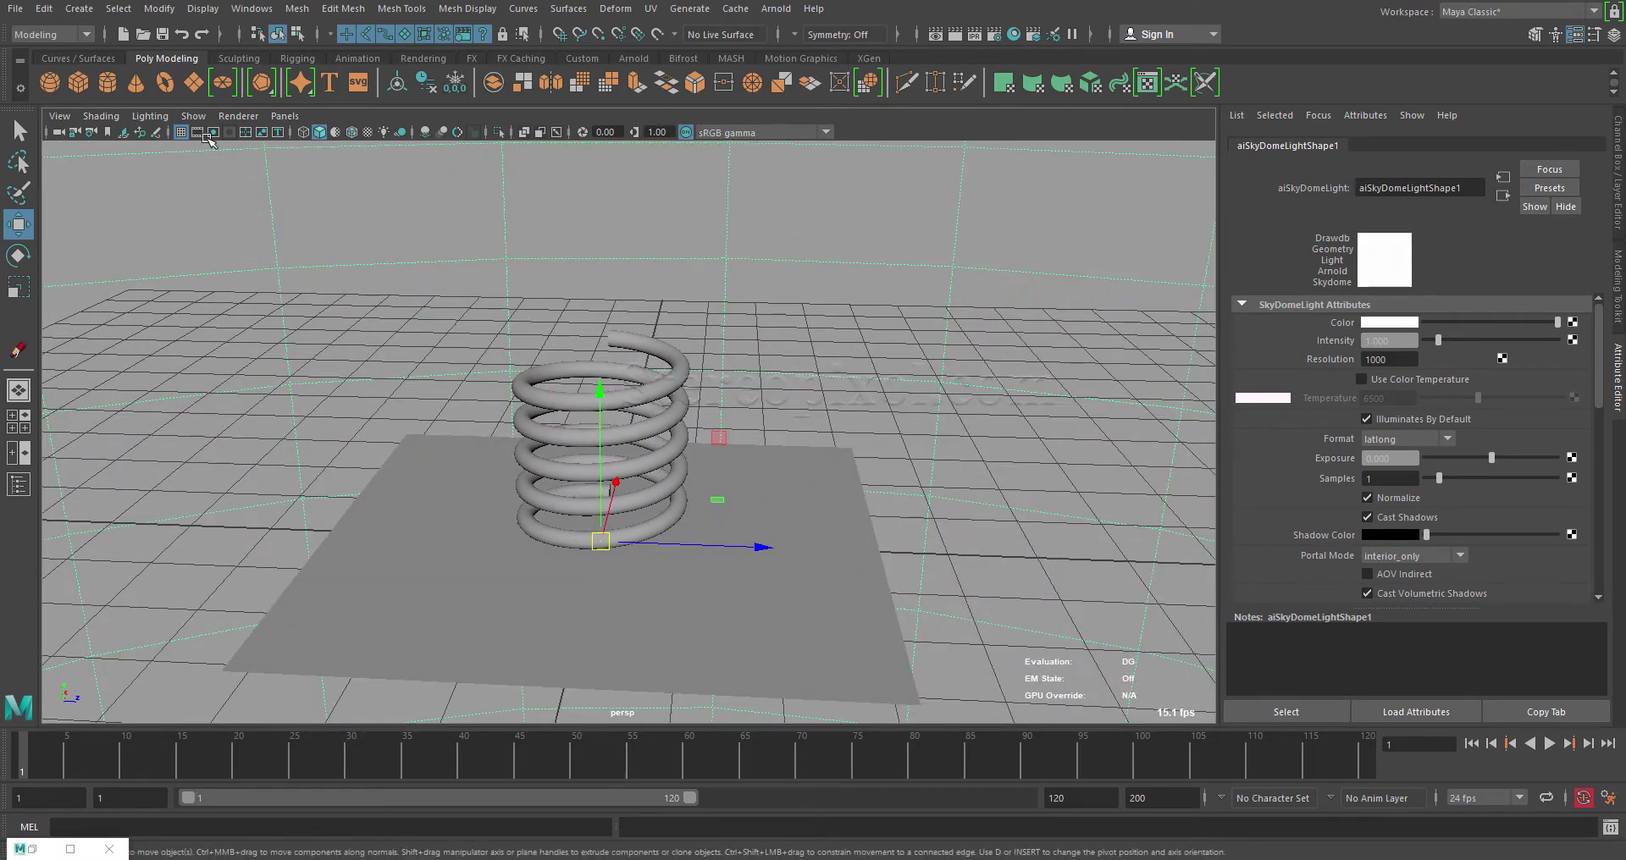
click(238, 116)
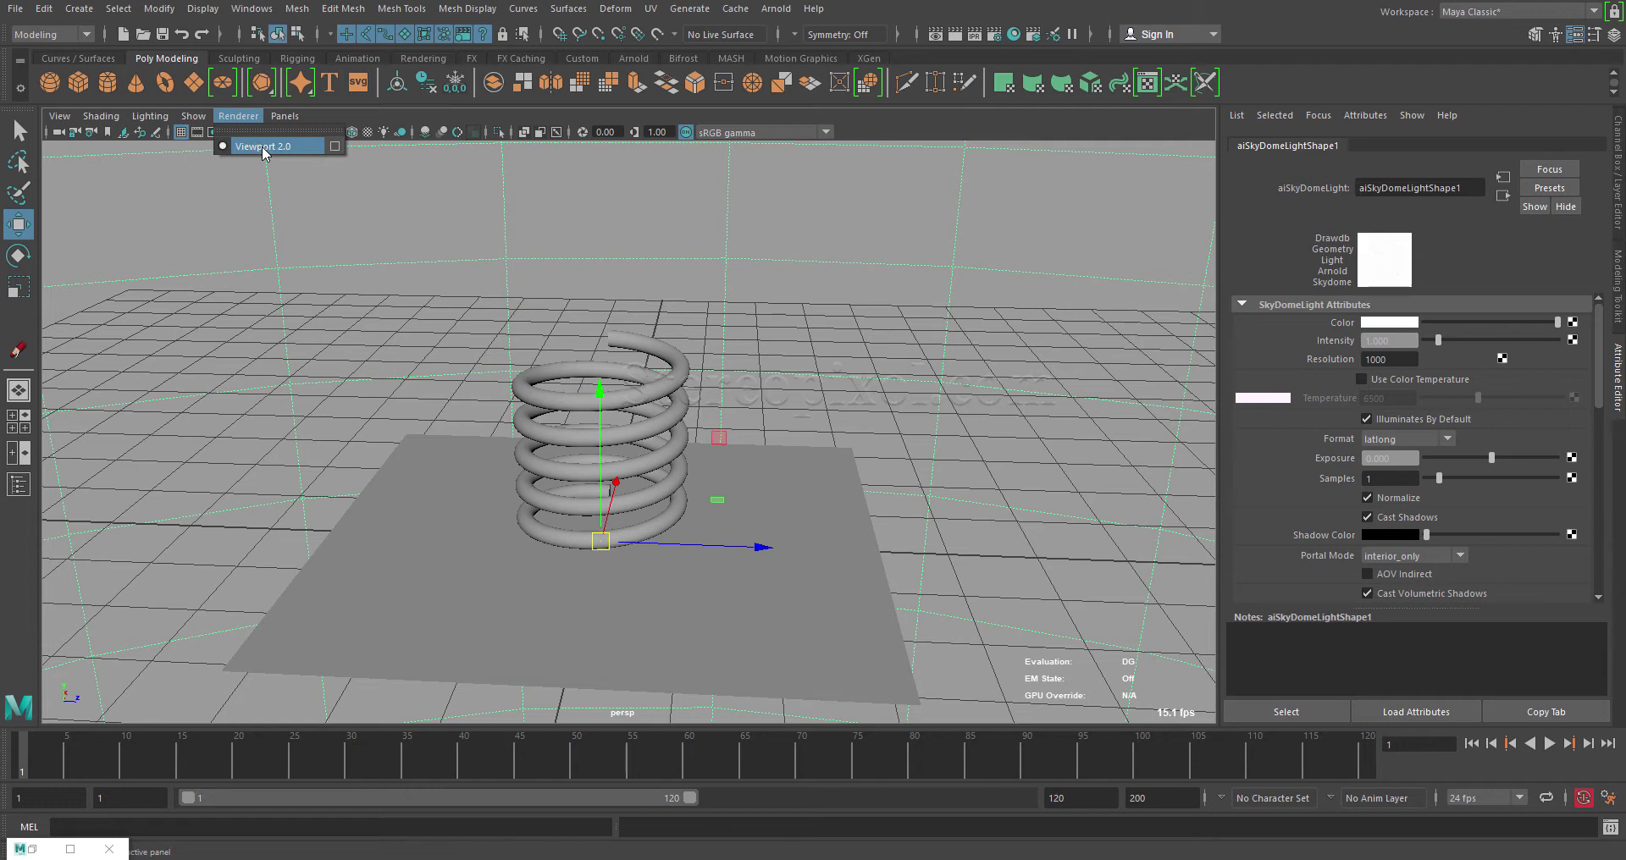
click(236, 117)
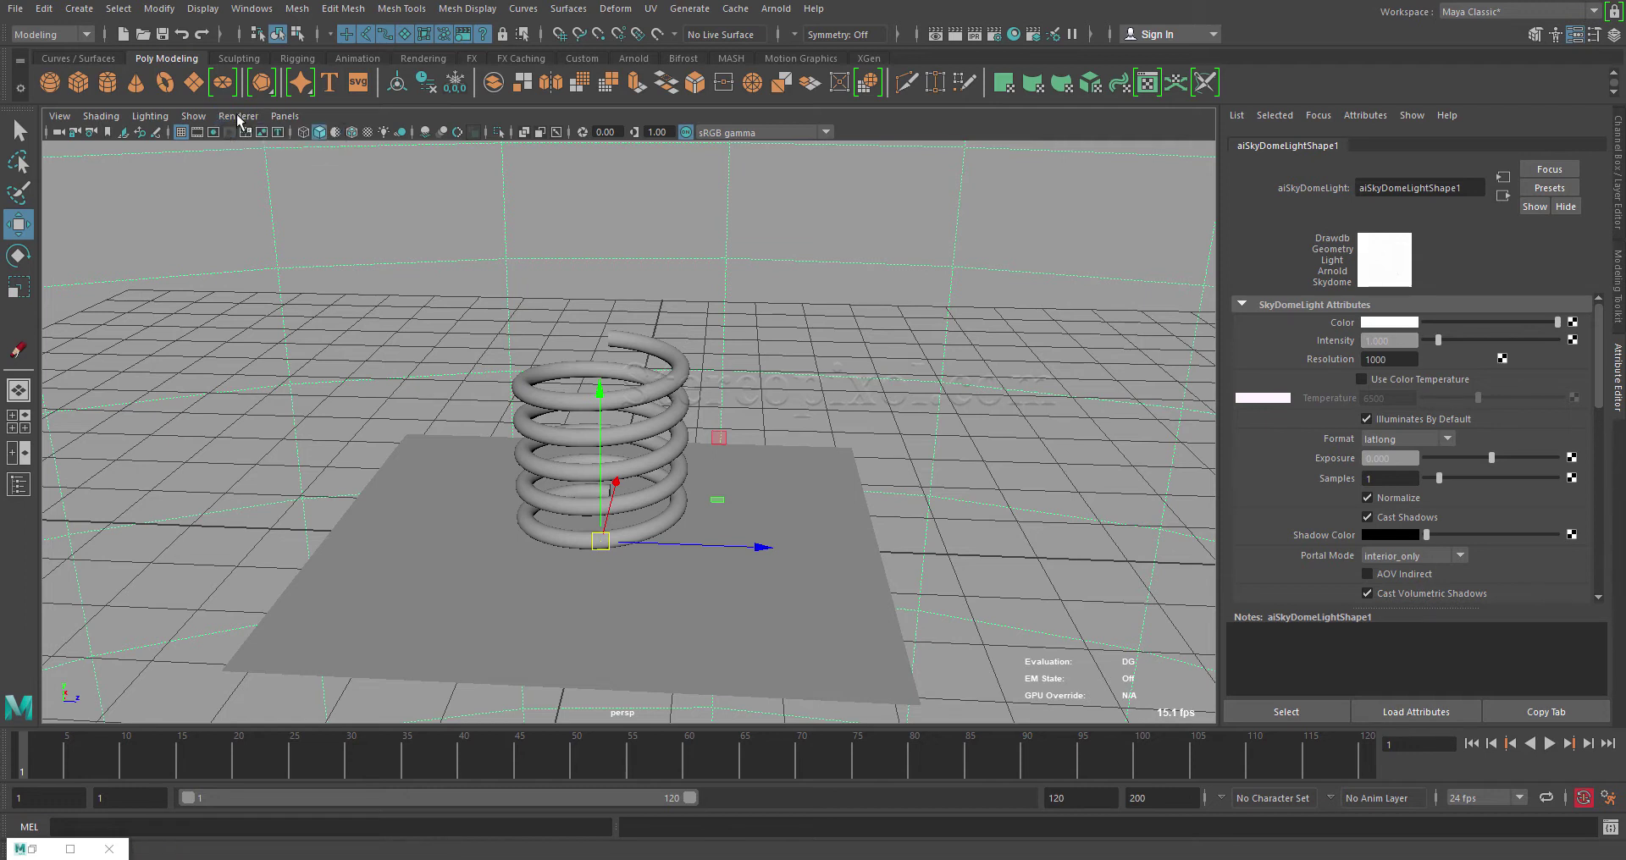
Switch viewport Lighting to Use All Lights and orbit to inspect the relit spring
click(150, 116)
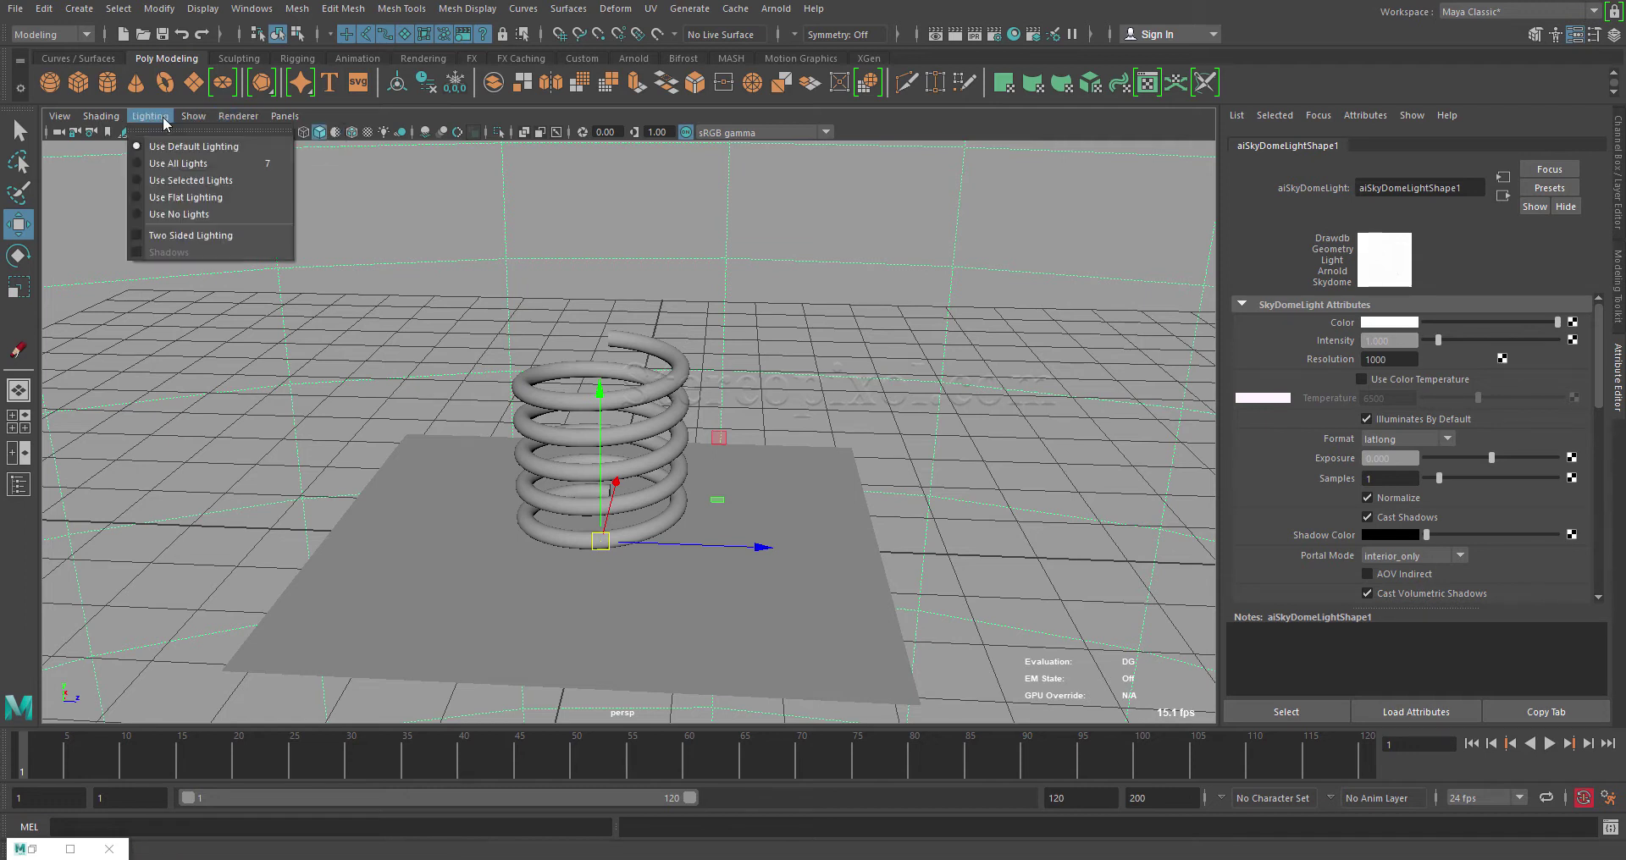
click(171, 172)
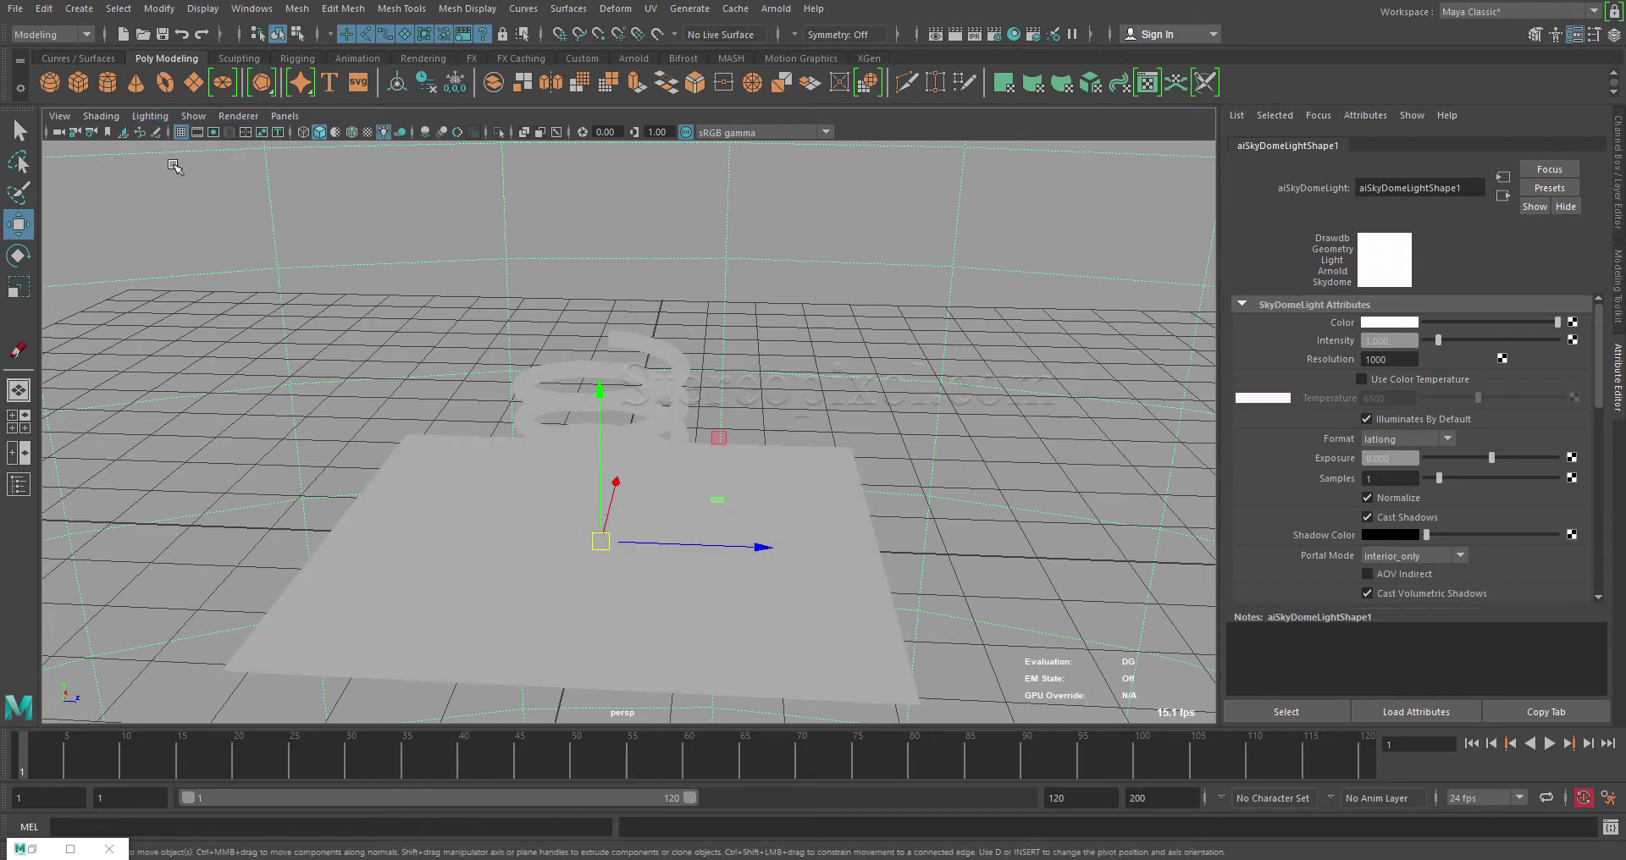
alt+drag(489, 447, 609, 444)
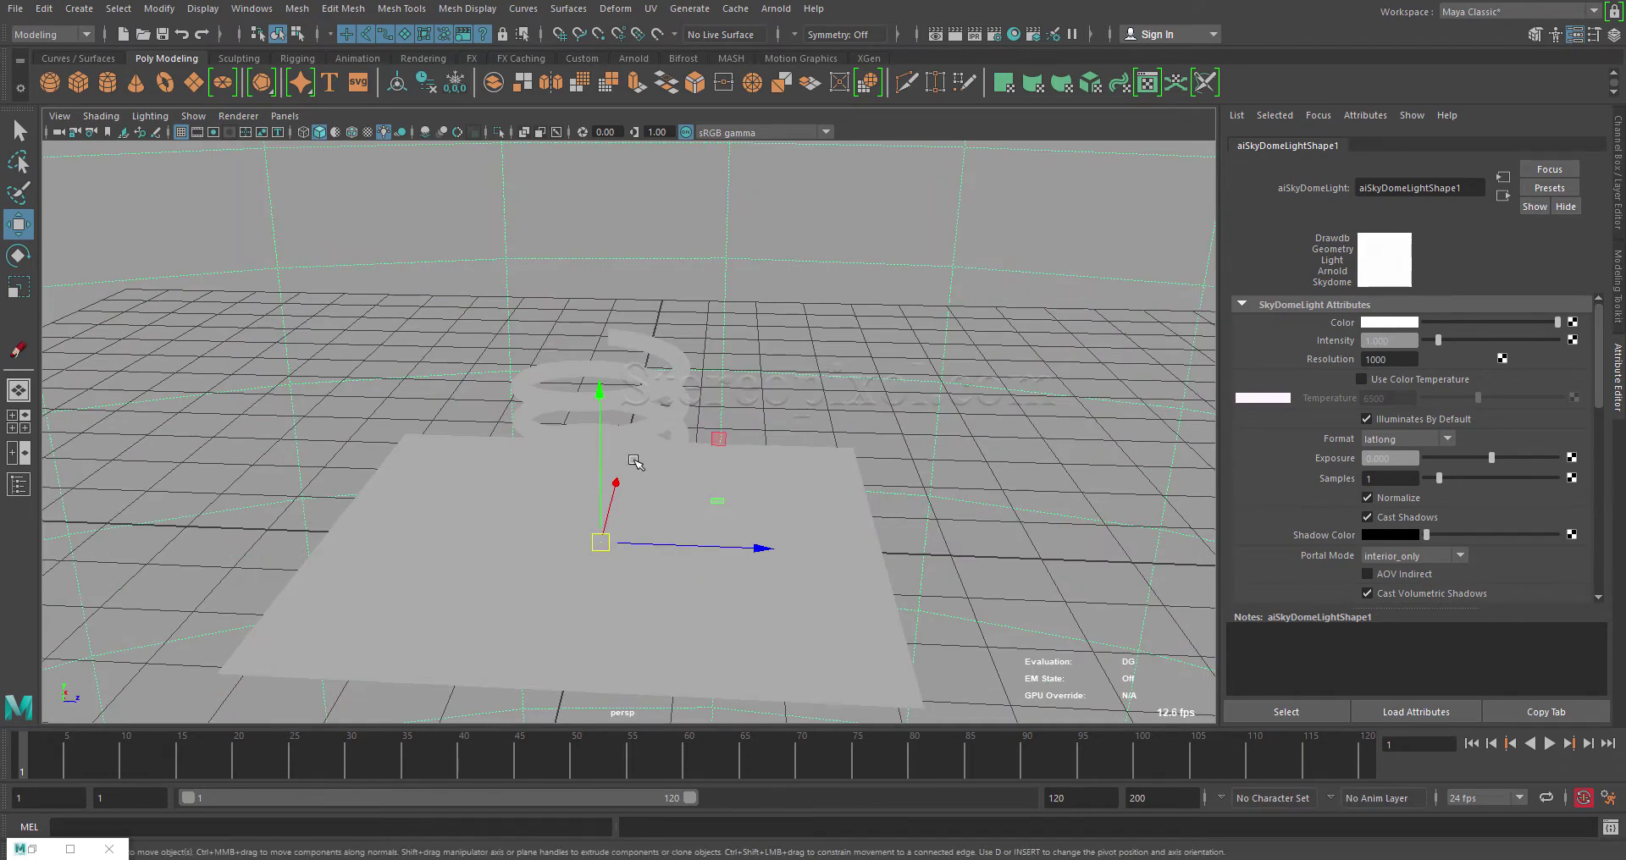
alt+drag(813, 464, 819, 472)
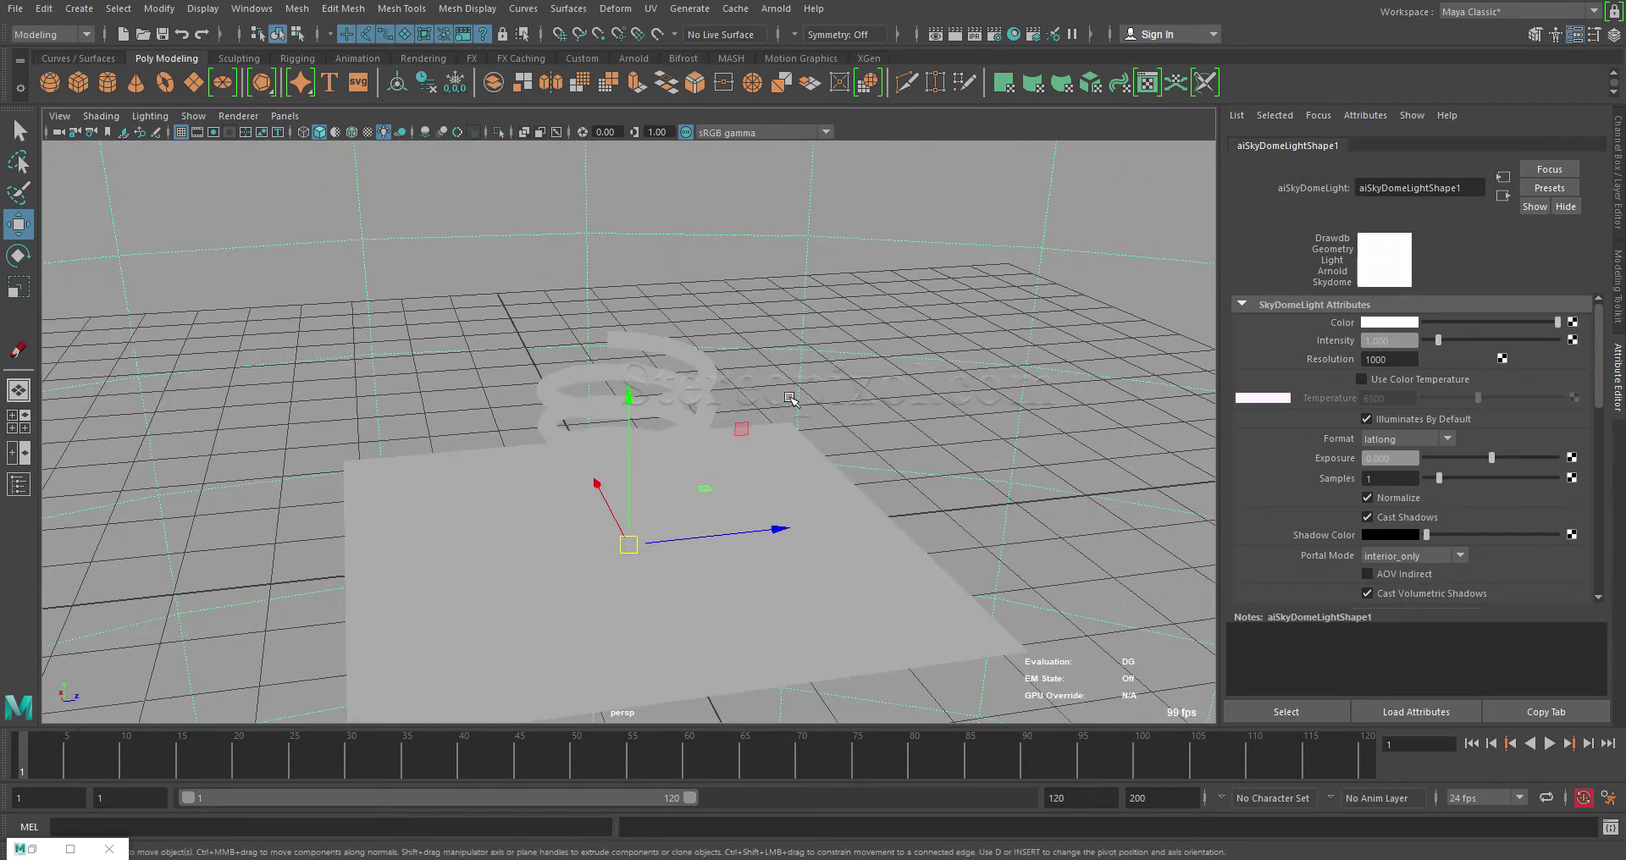
mouse_move(820, 389)
alt+mouse_down()
mouse_move(796, 386)
mouse_move(850, 390)
alt+mouse_up()
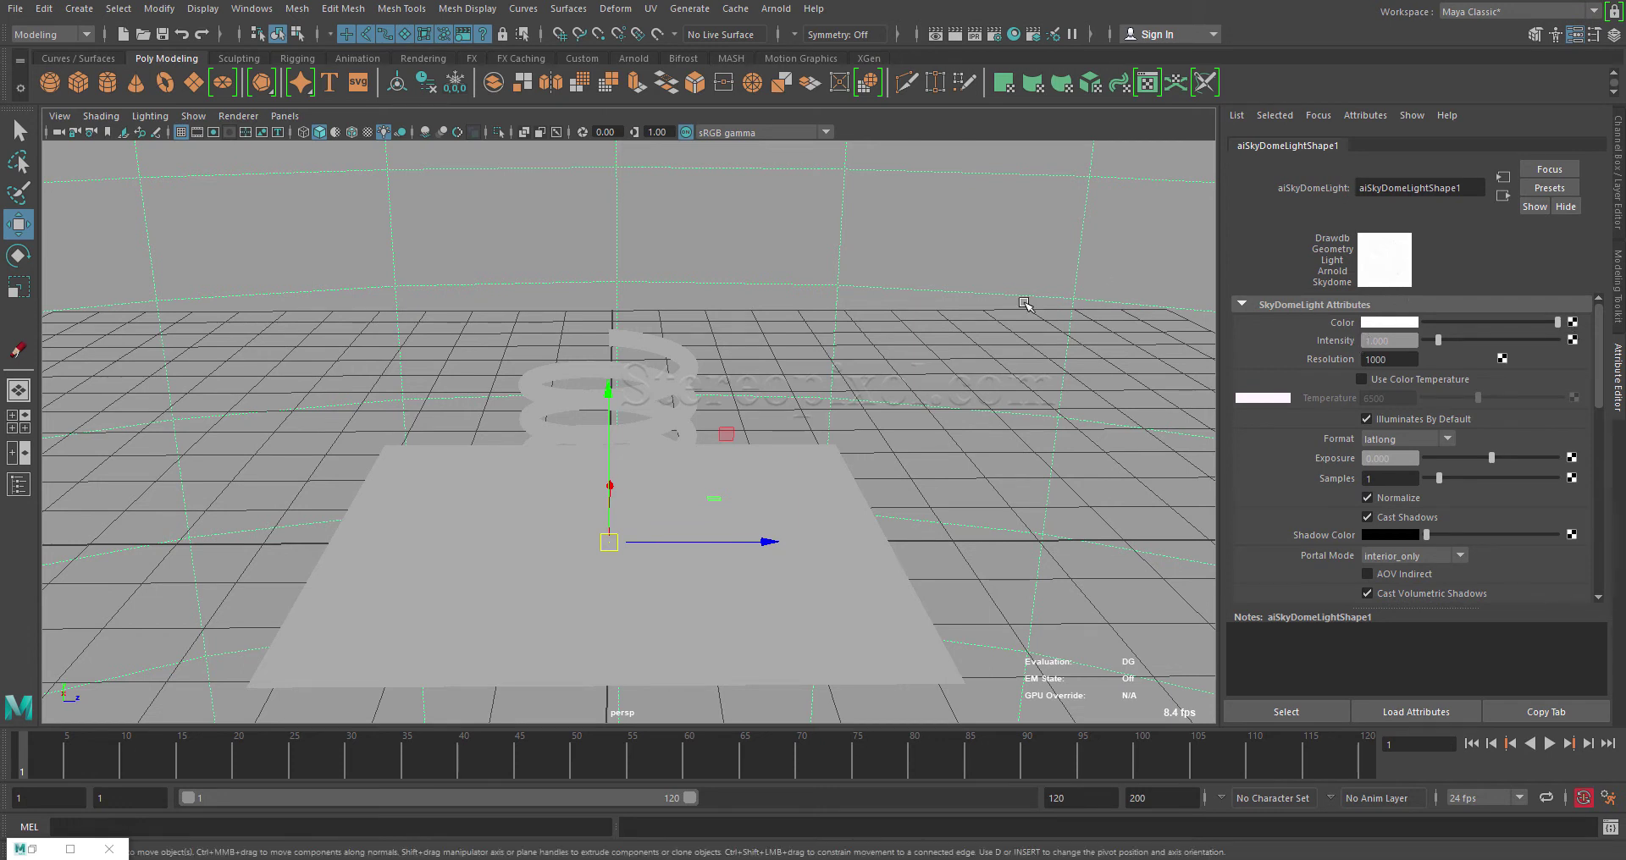
Map the SkyDome Color to a File texture loading mutianyu_2k.hdr in Raw colour space
click(1572, 322)
click(927, 282)
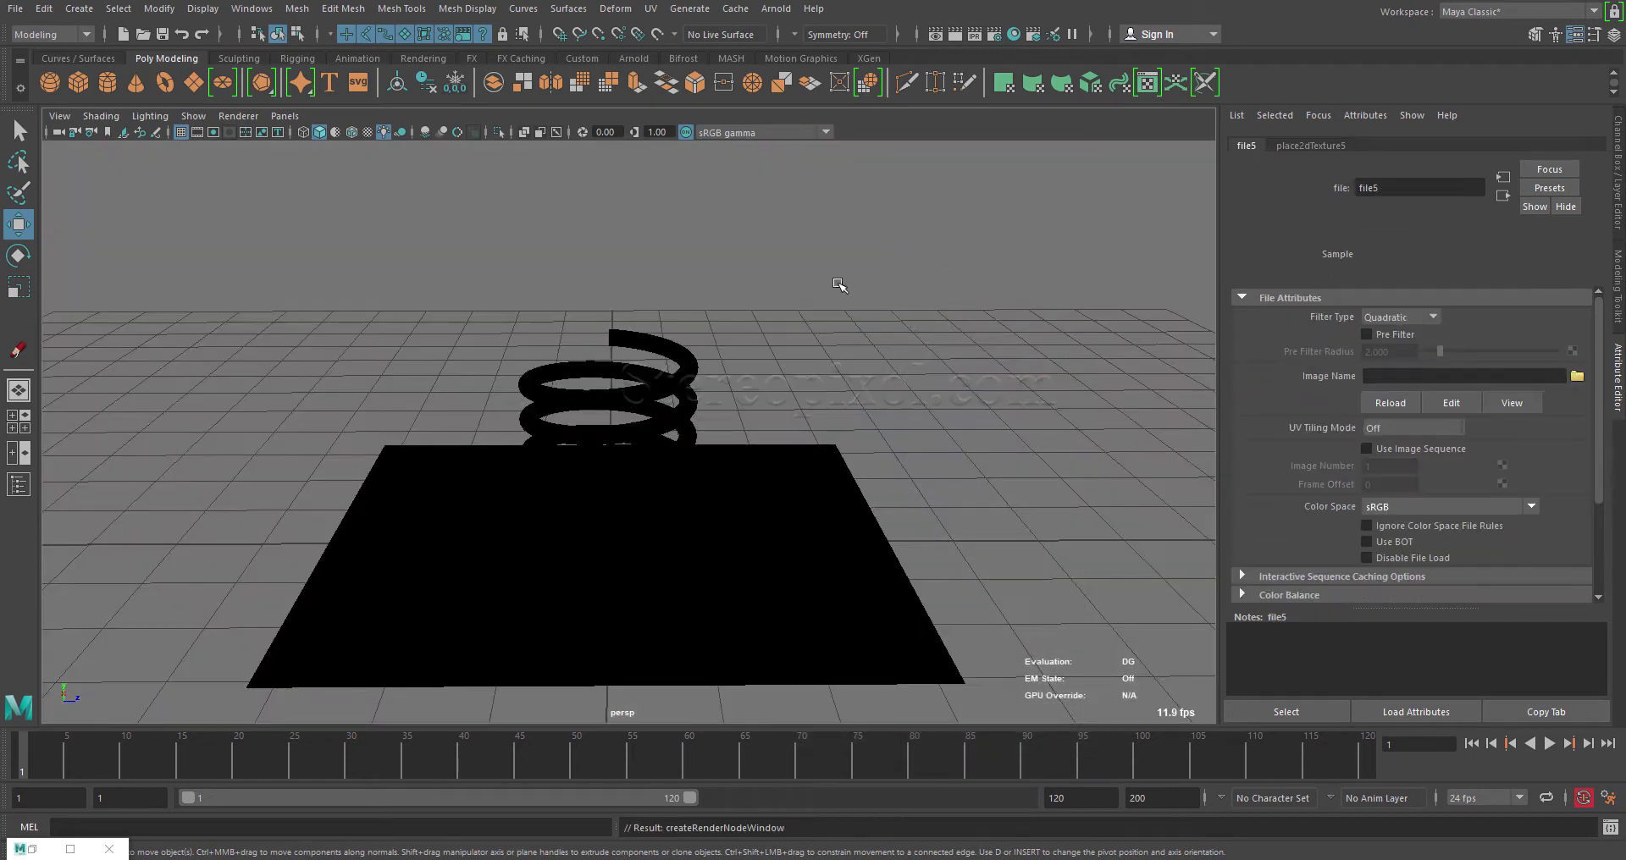
click(1576, 377)
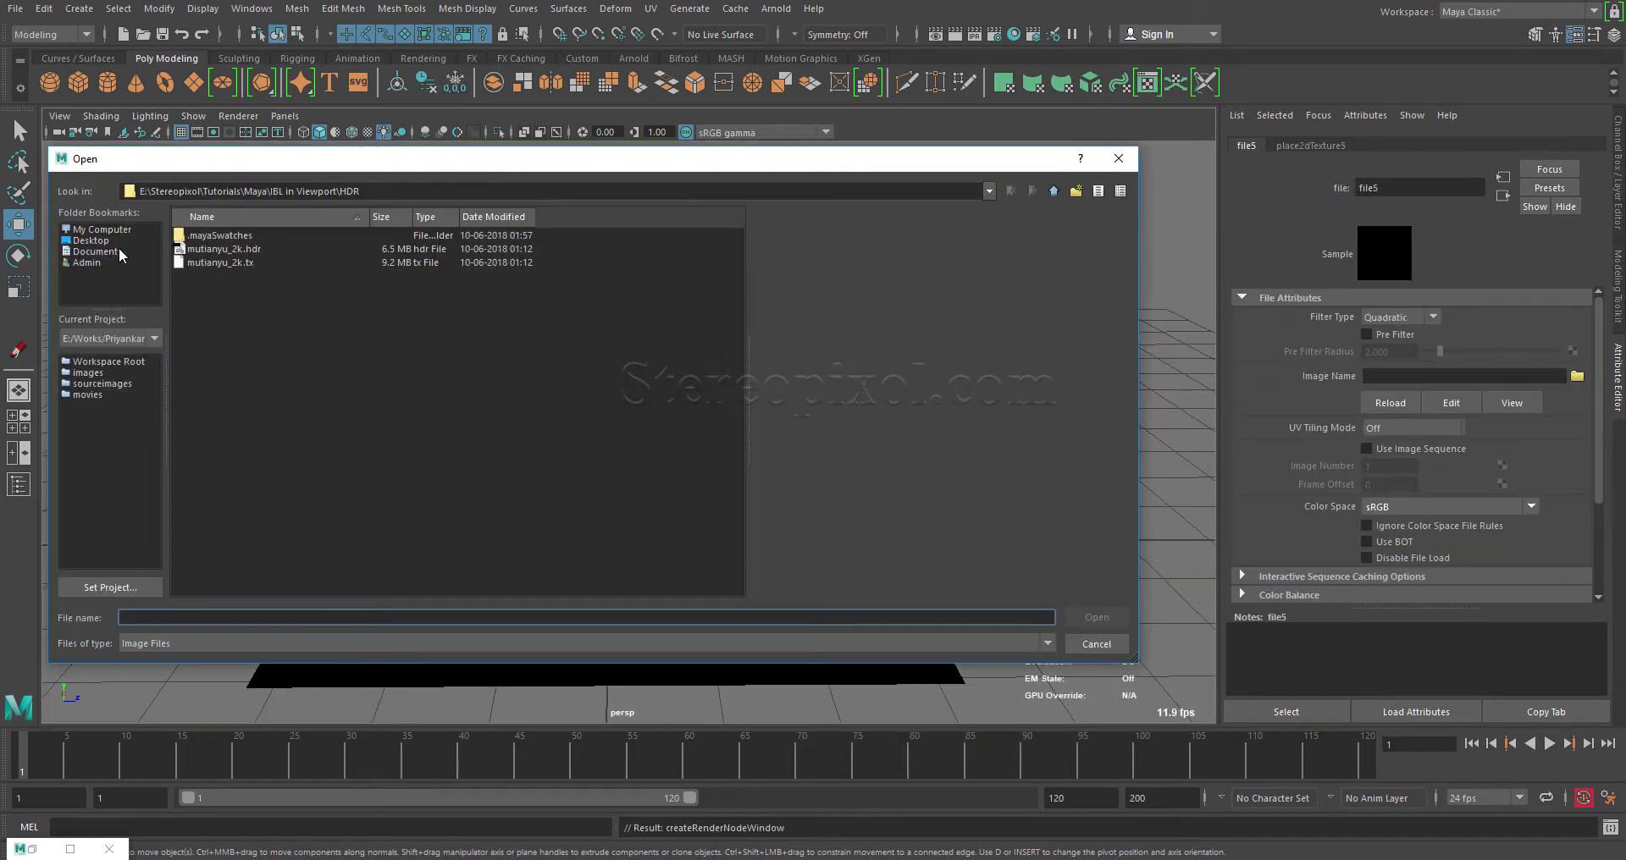
click(224, 249)
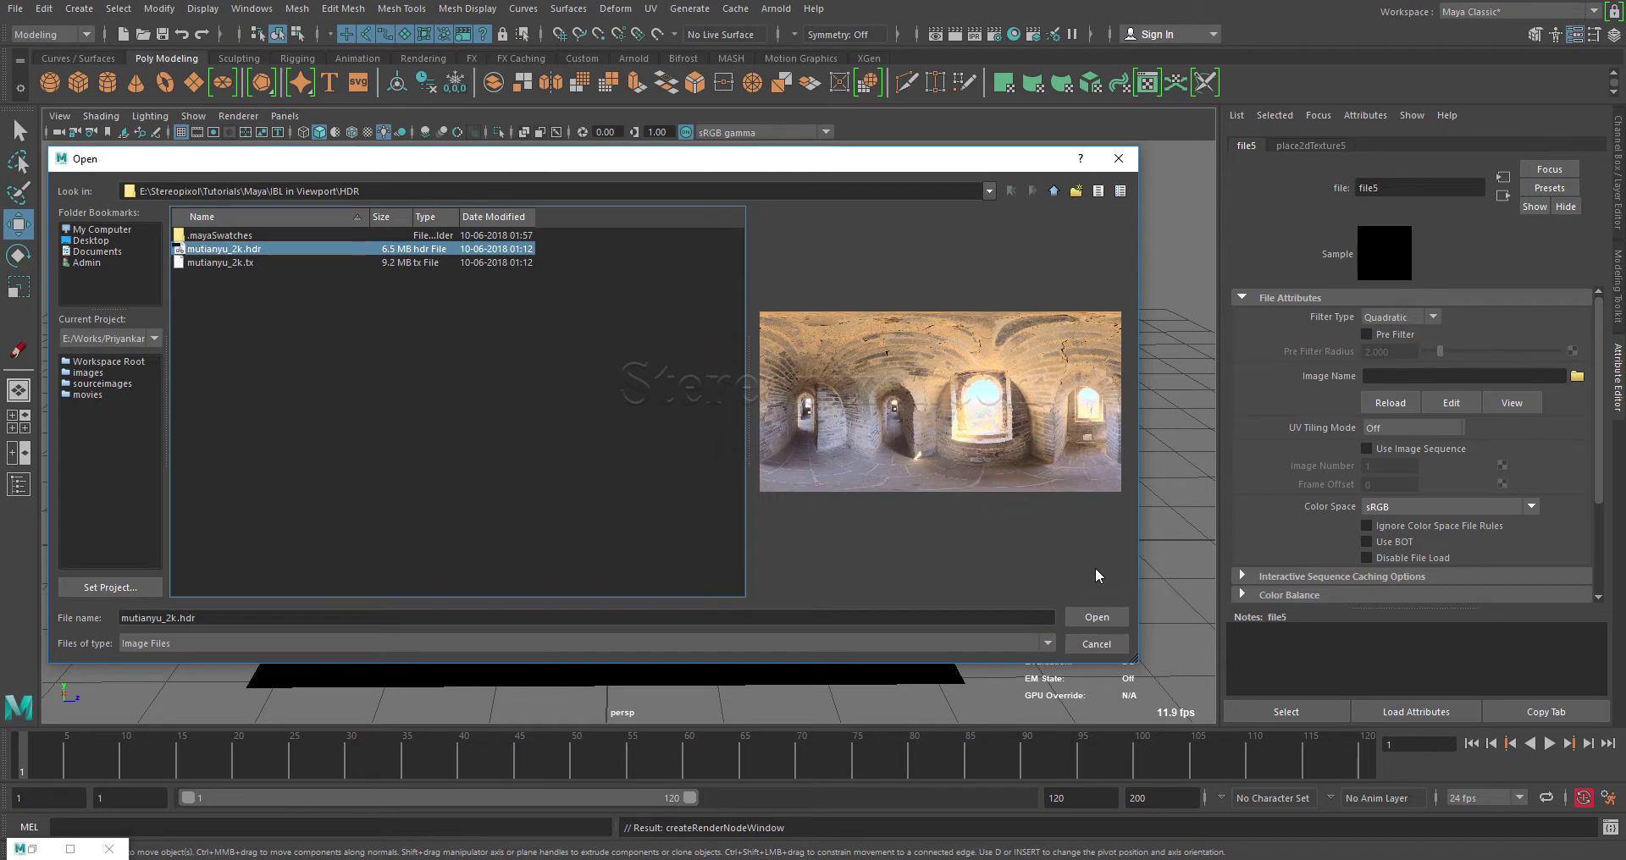
click(1096, 617)
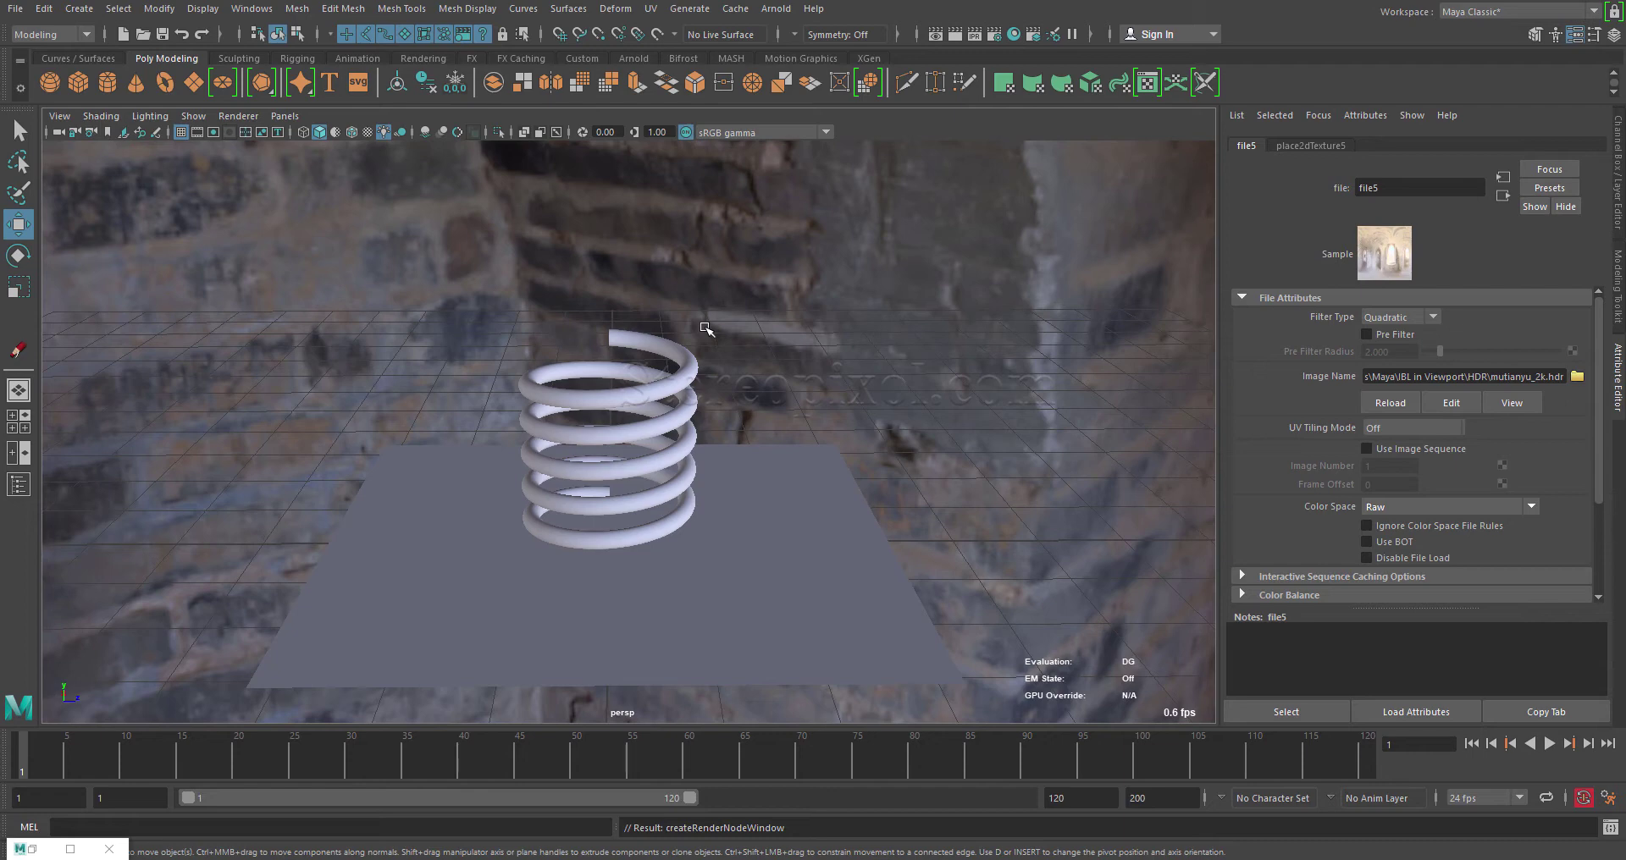
Render the HDR-lit spring with Arnold and move the Render View aside
click(954, 34)
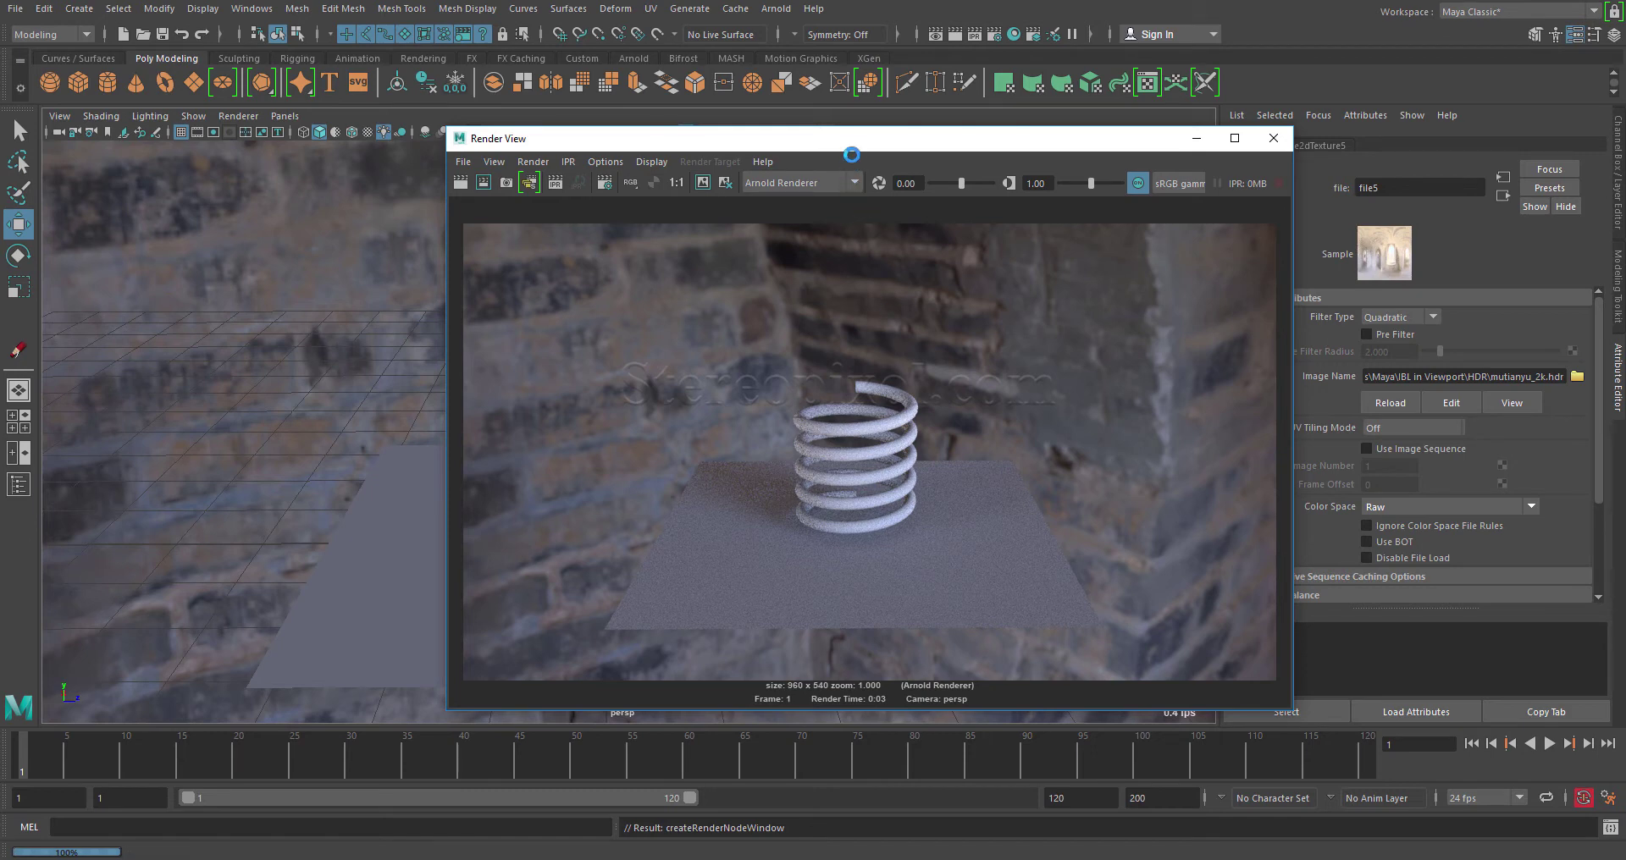
drag(863, 146, 1104, 89)
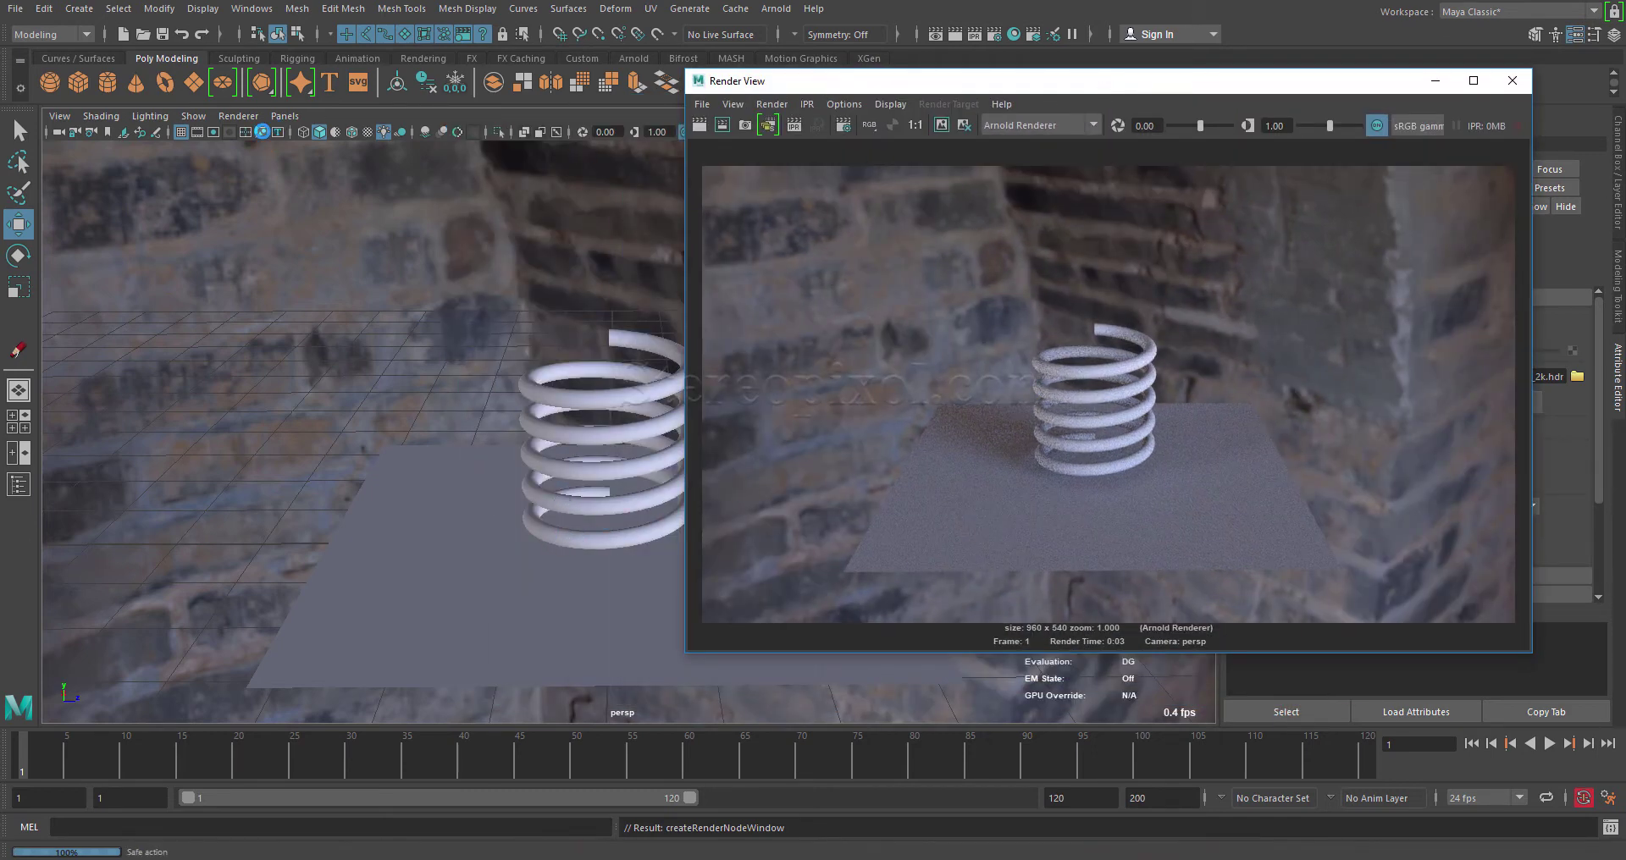
click(248, 117)
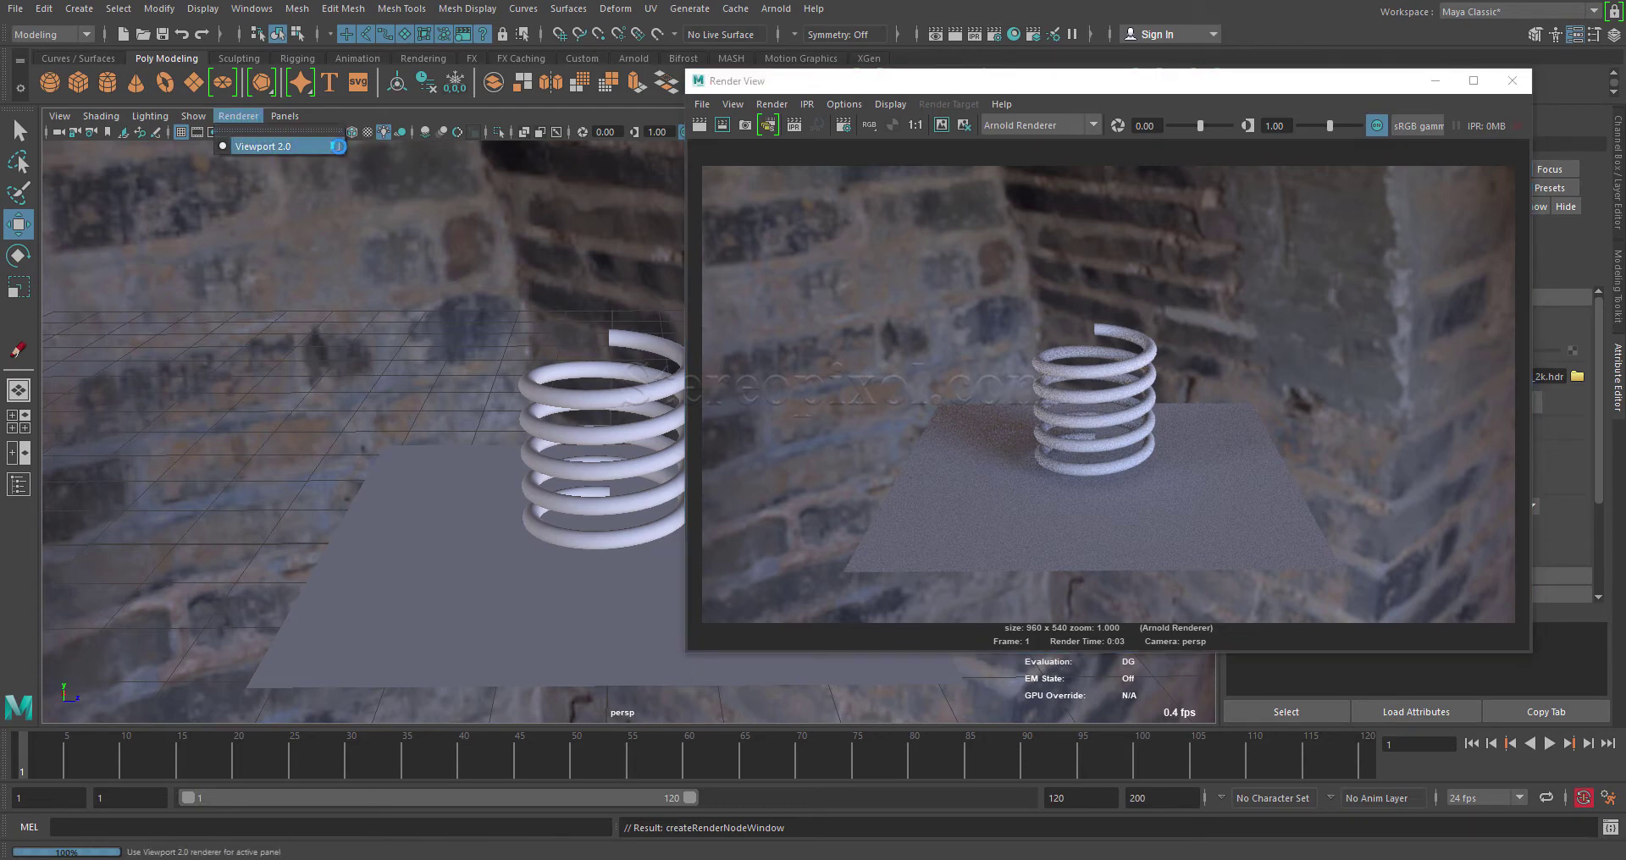
click(334, 146)
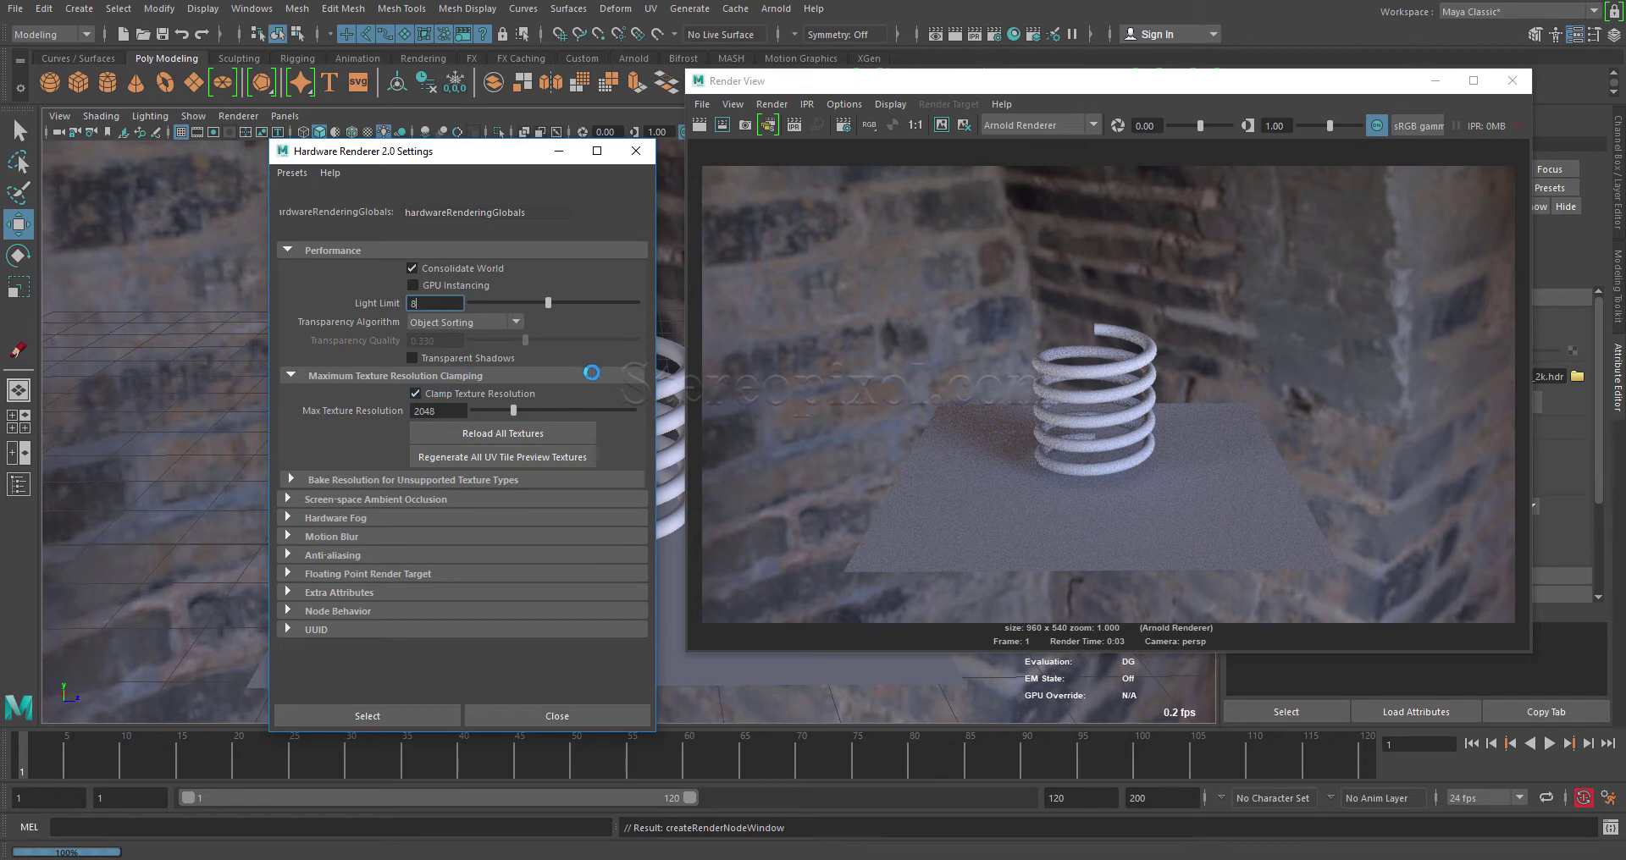
click(636, 151)
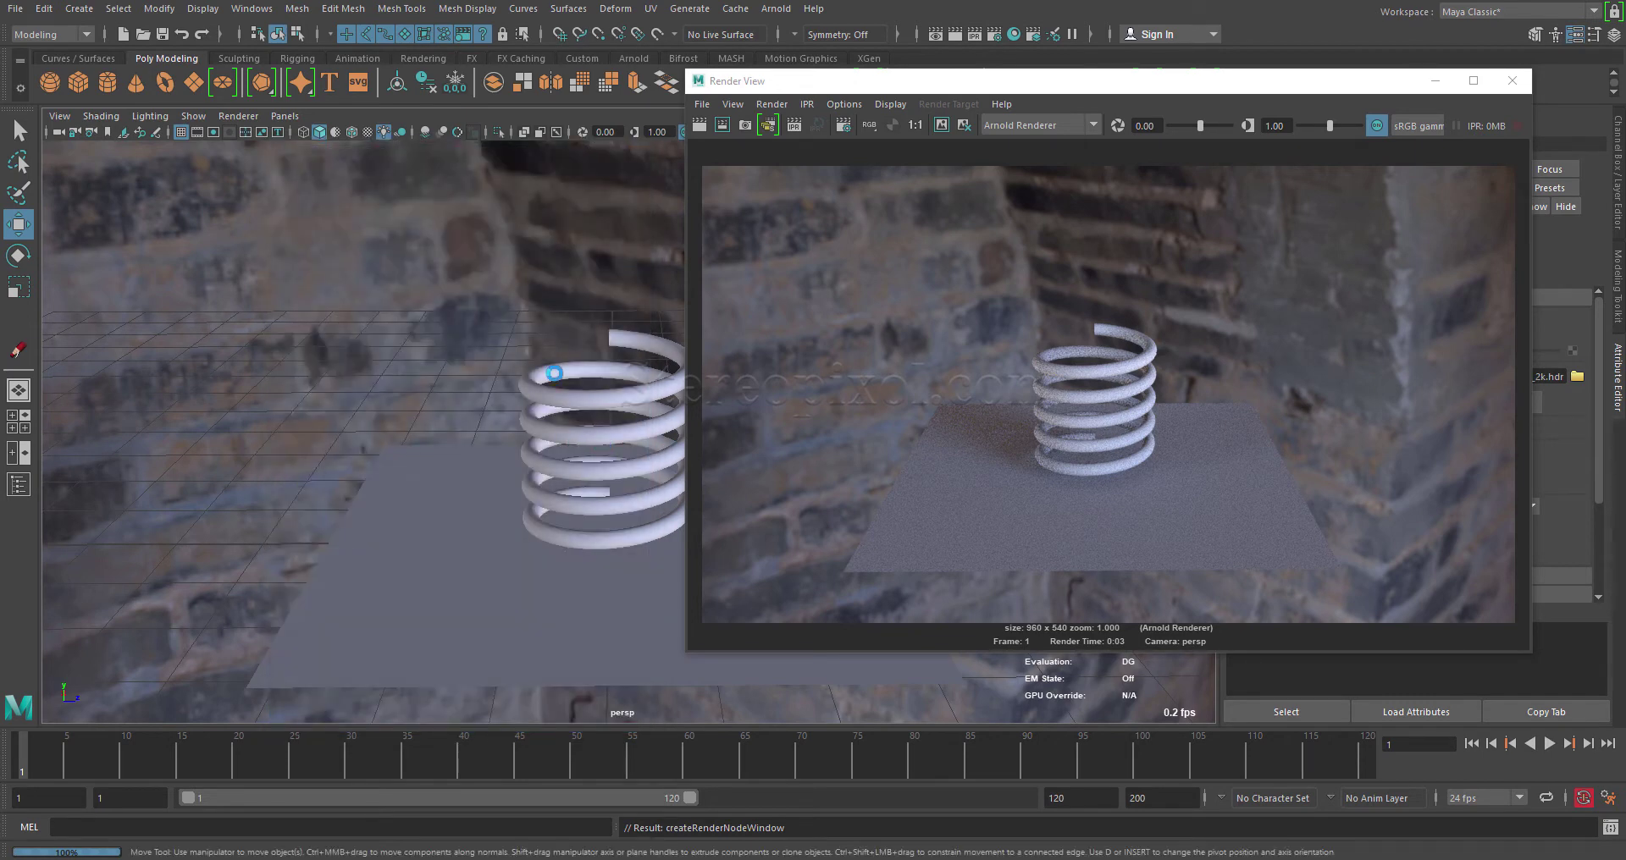
drag(1090, 95, 1139, 131)
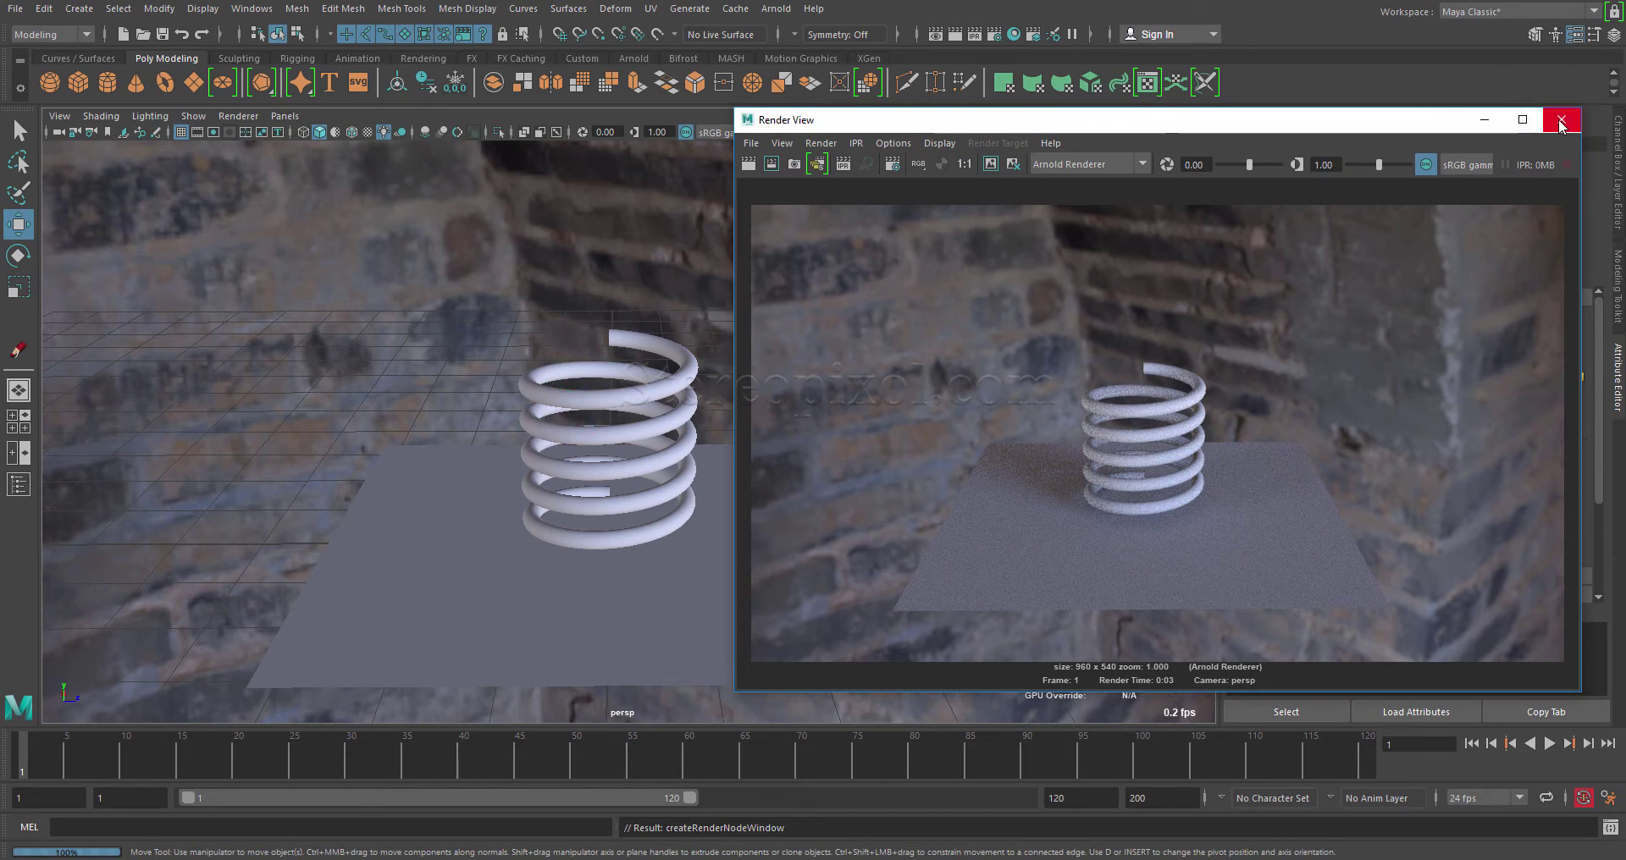
Close the Render View and tumble around the spring amid the stone HDR surroundings
click(1560, 123)
alt+drag(628, 551, 1203, 369)
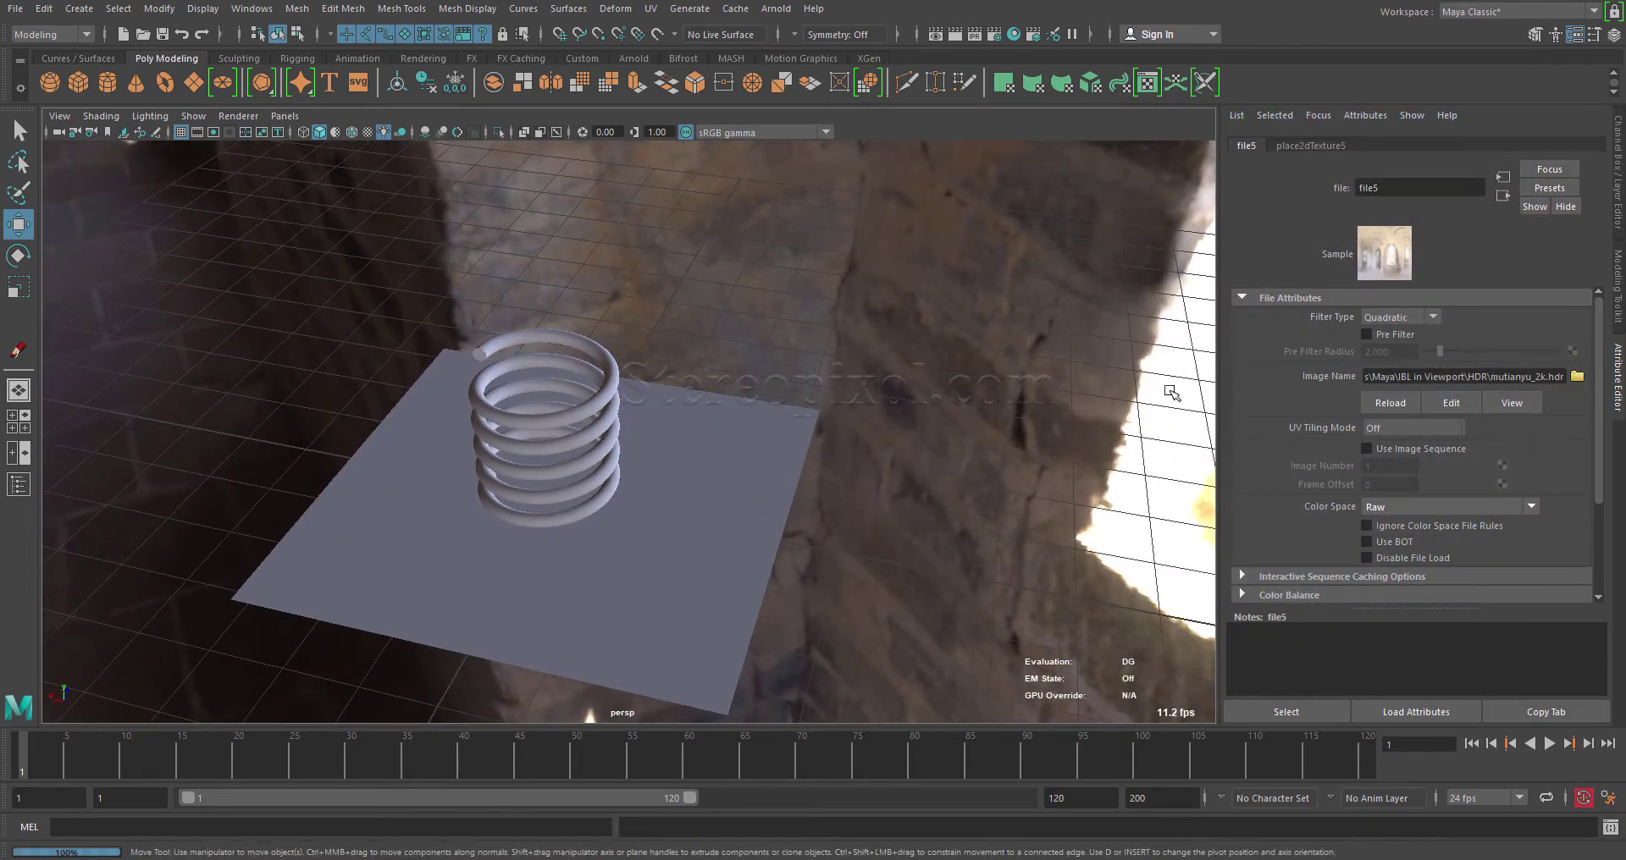
alt+drag(1034, 458, 669, 406)
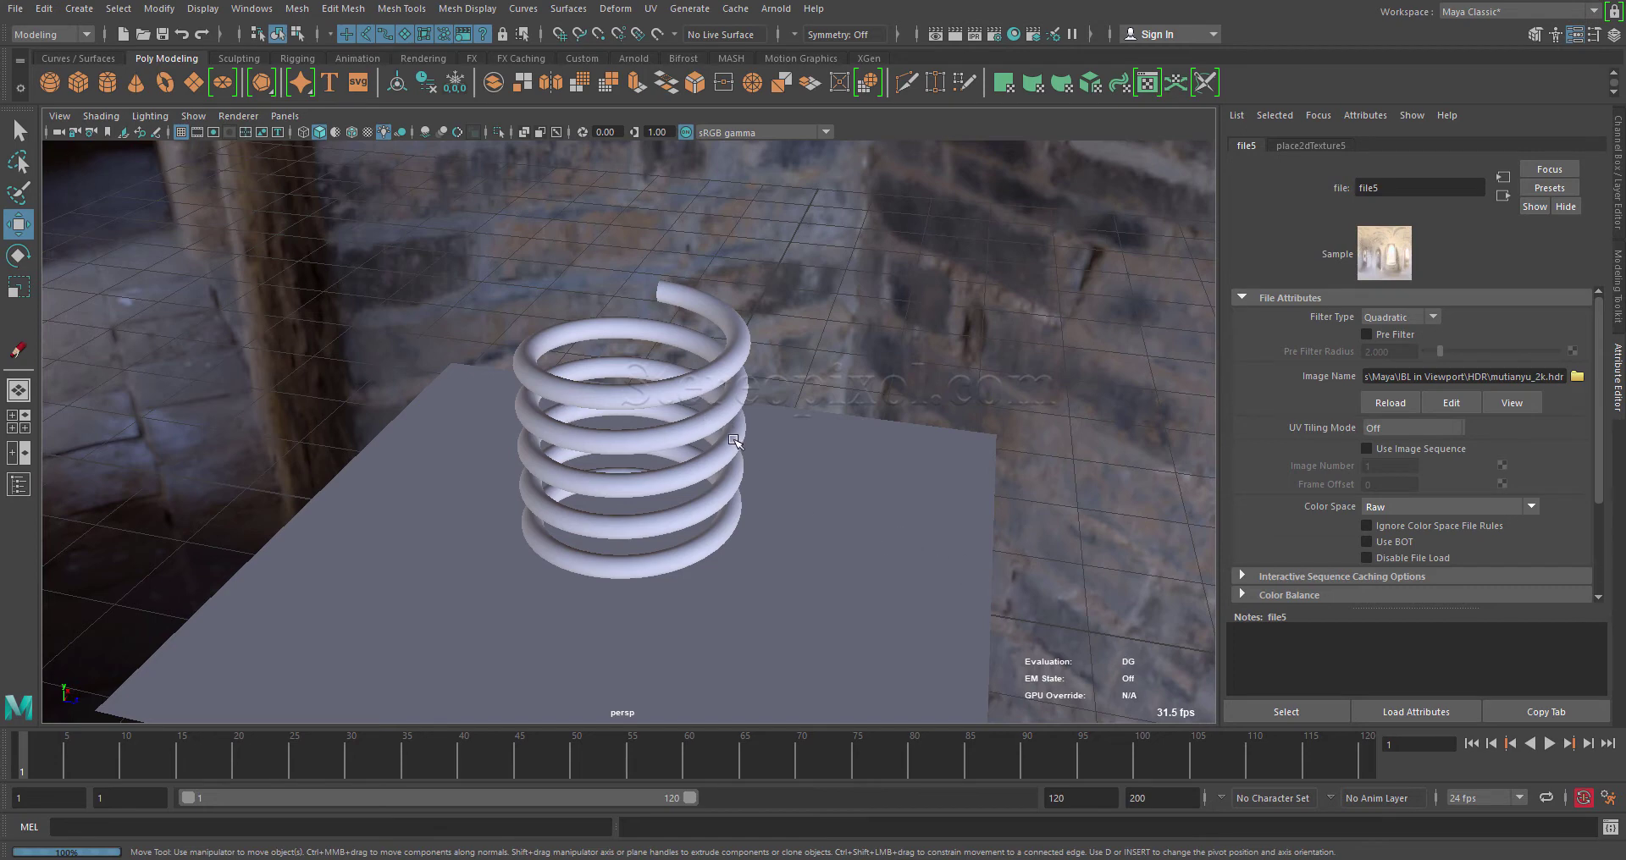
alt+drag(735, 441, 719, 441)
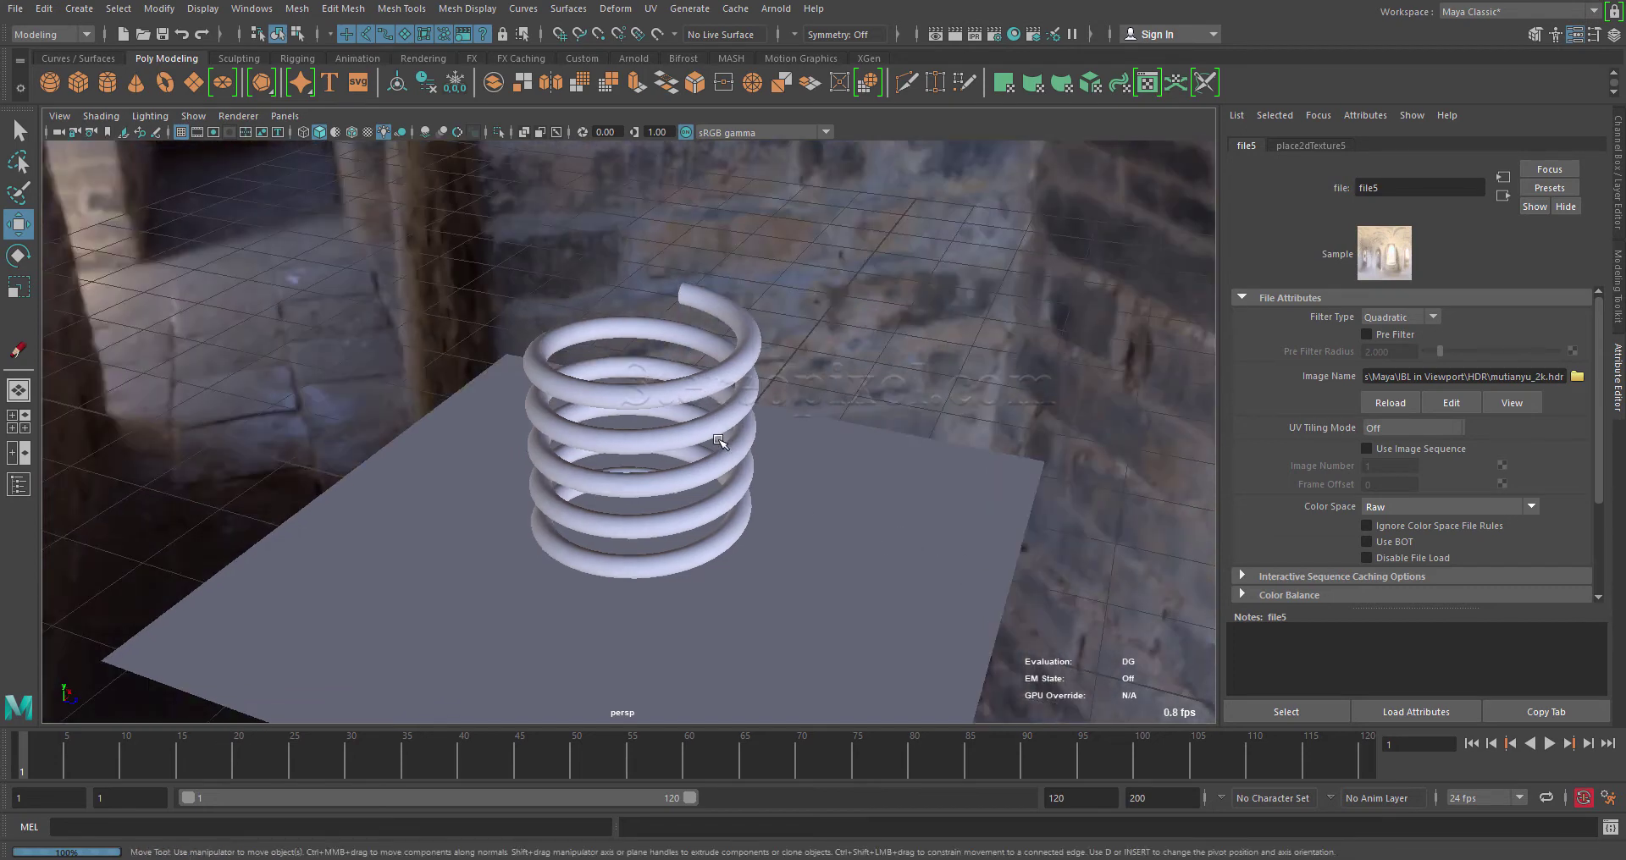
Select the spring and create an Arnold aiStandardSurface shader in Hypershade
click(709, 389)
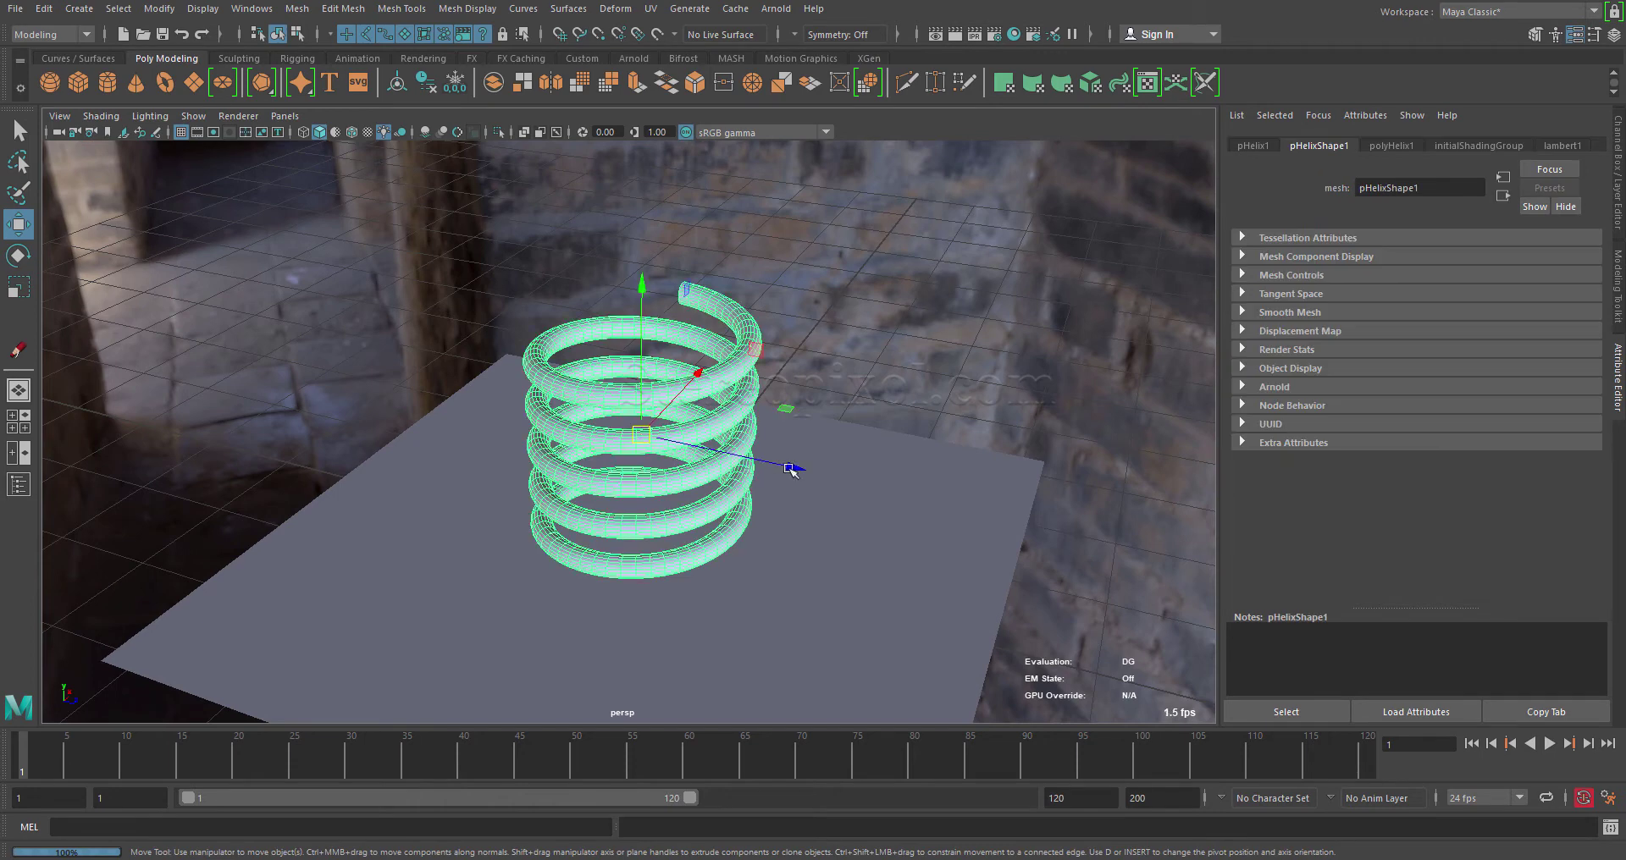
alt+drag(791, 462, 791, 465)
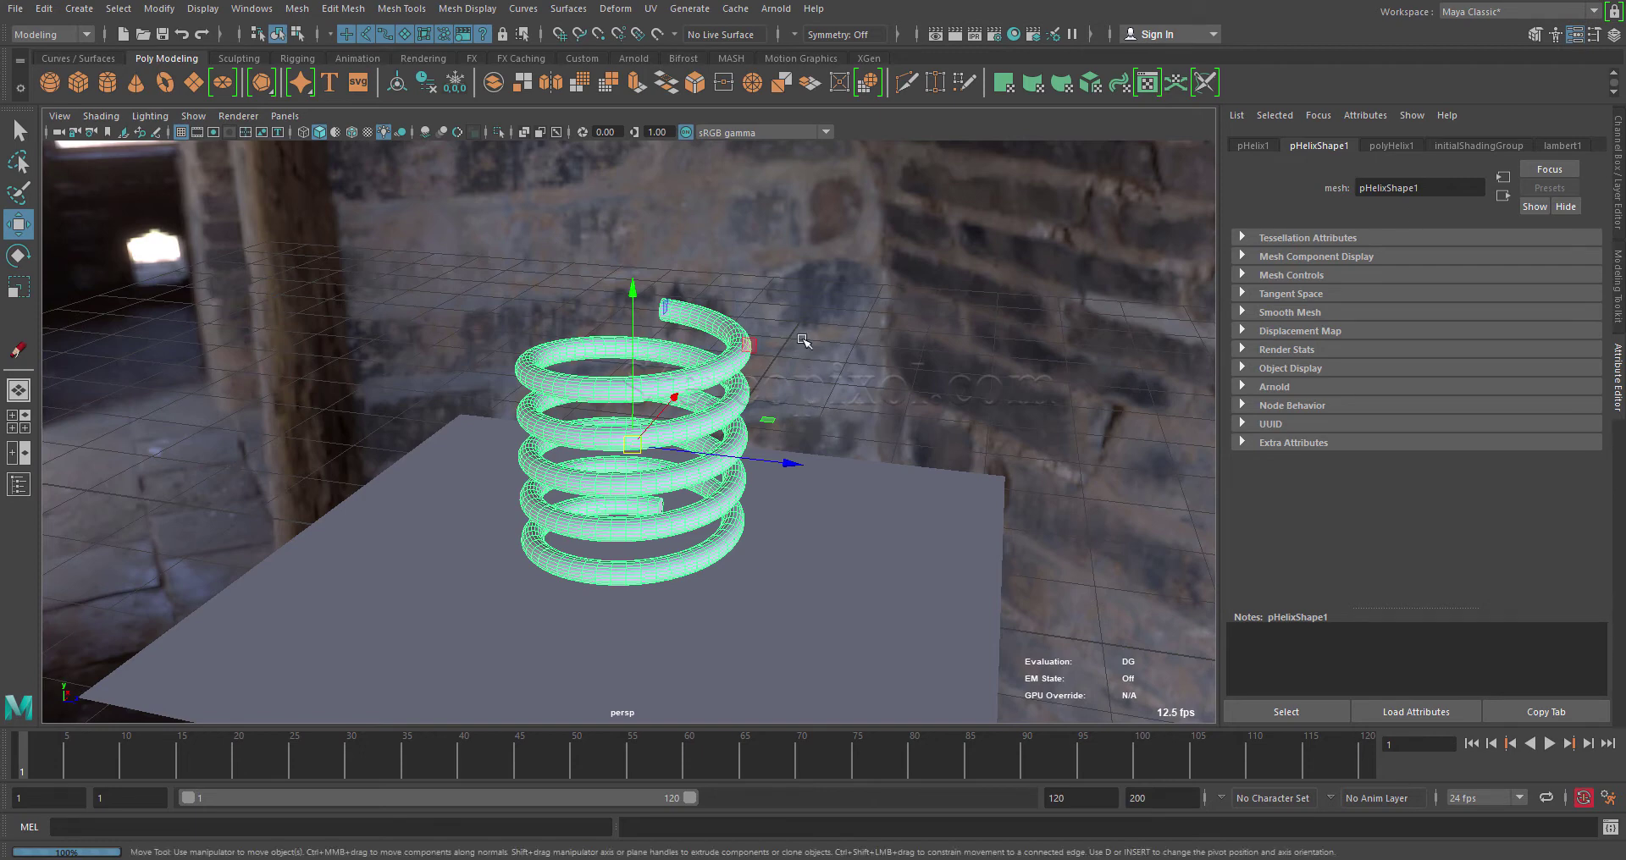
click(632, 356)
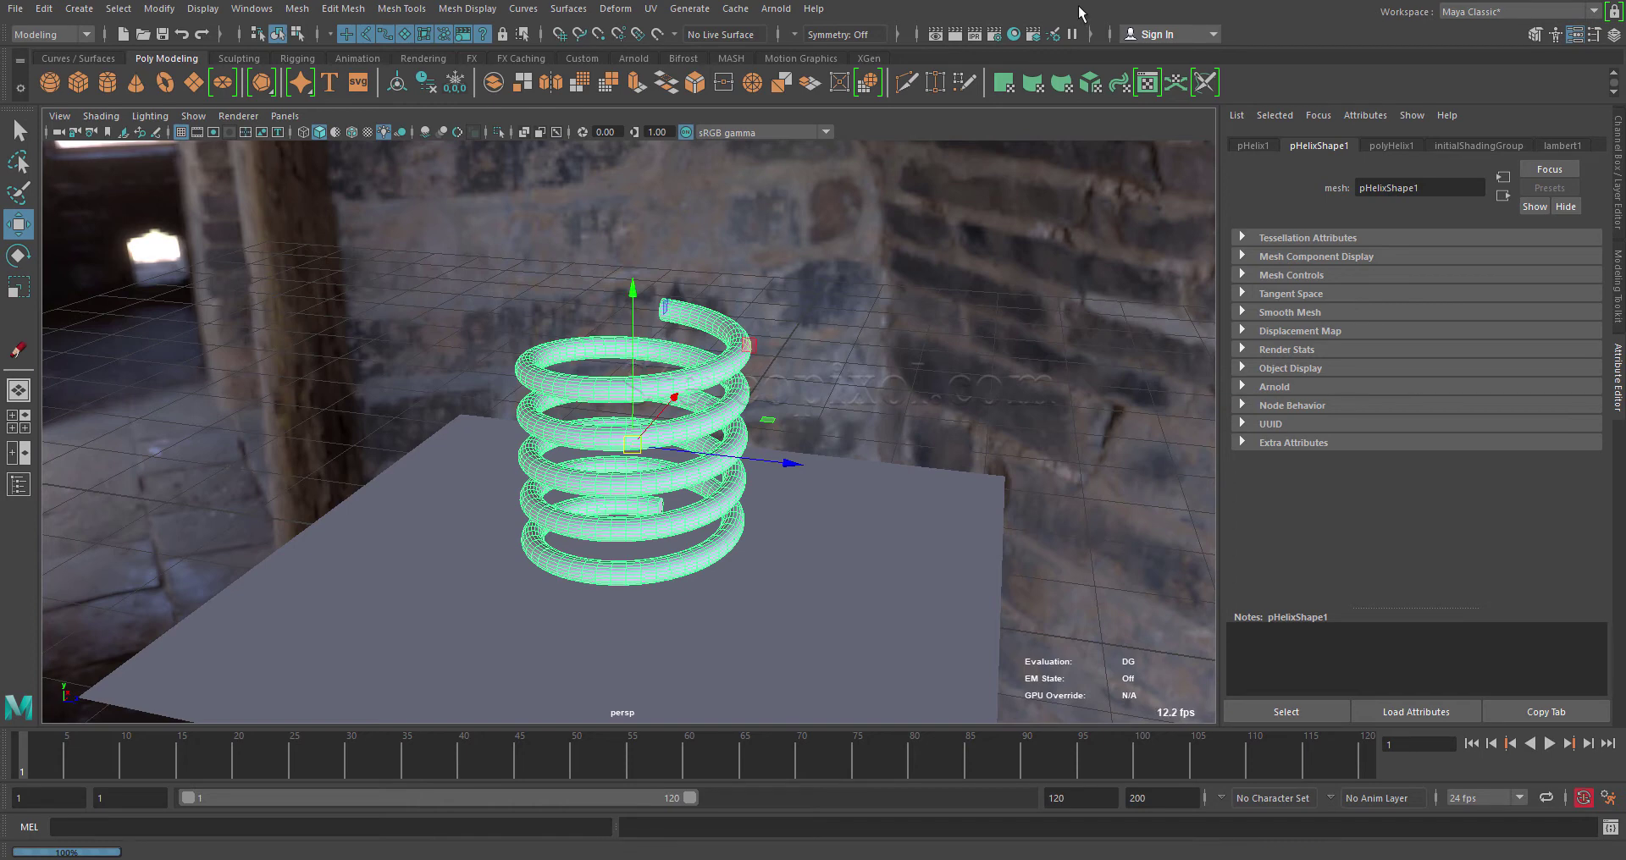
click(1013, 35)
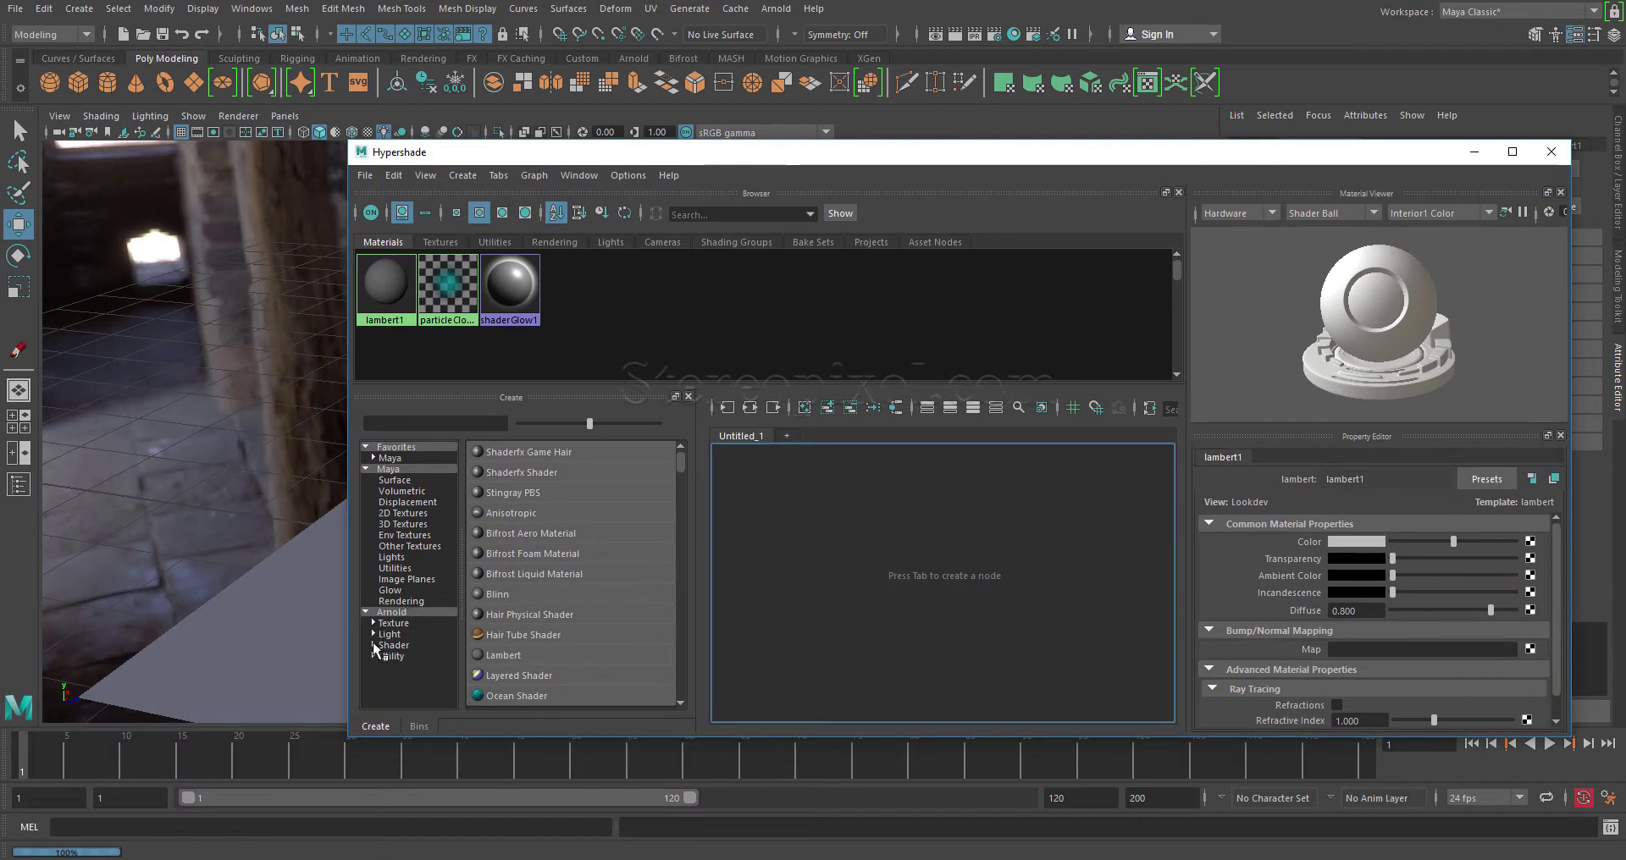
click(374, 645)
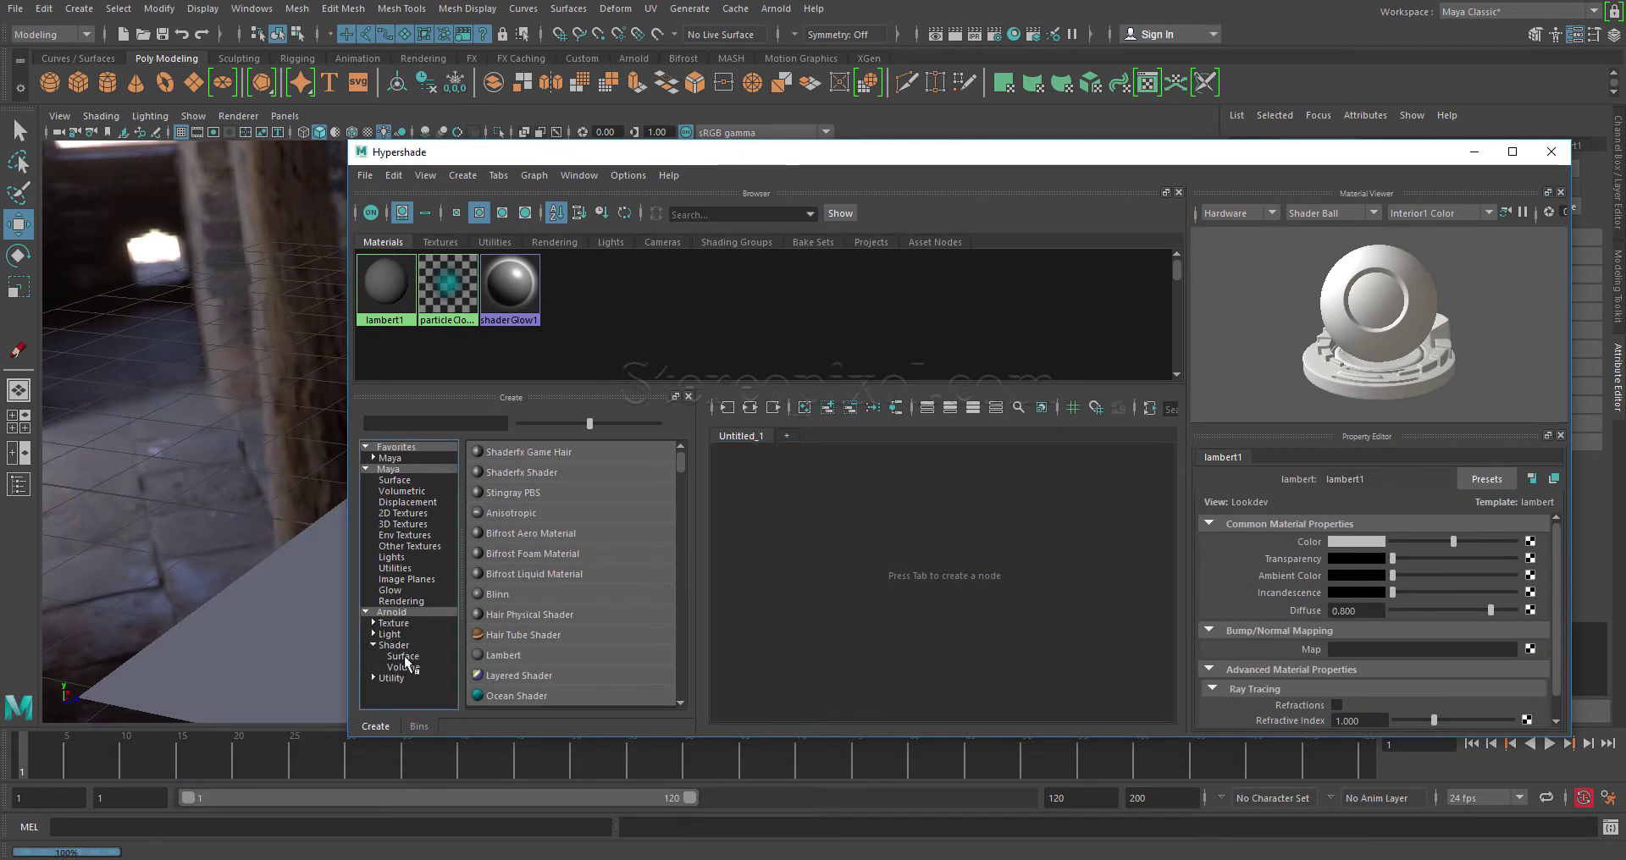
click(403, 657)
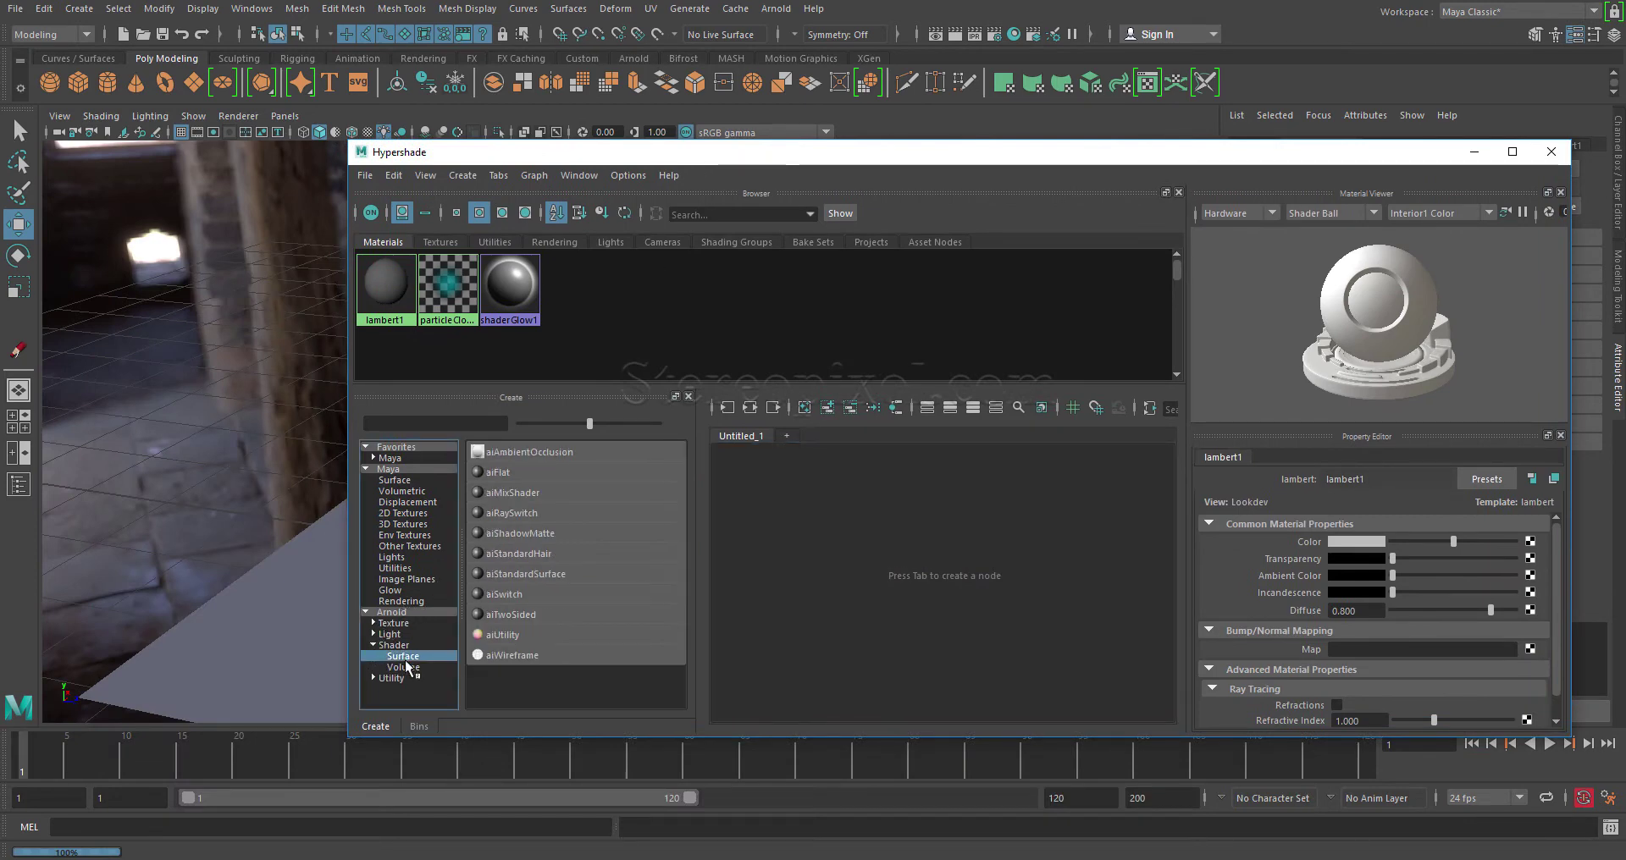
click(550, 578)
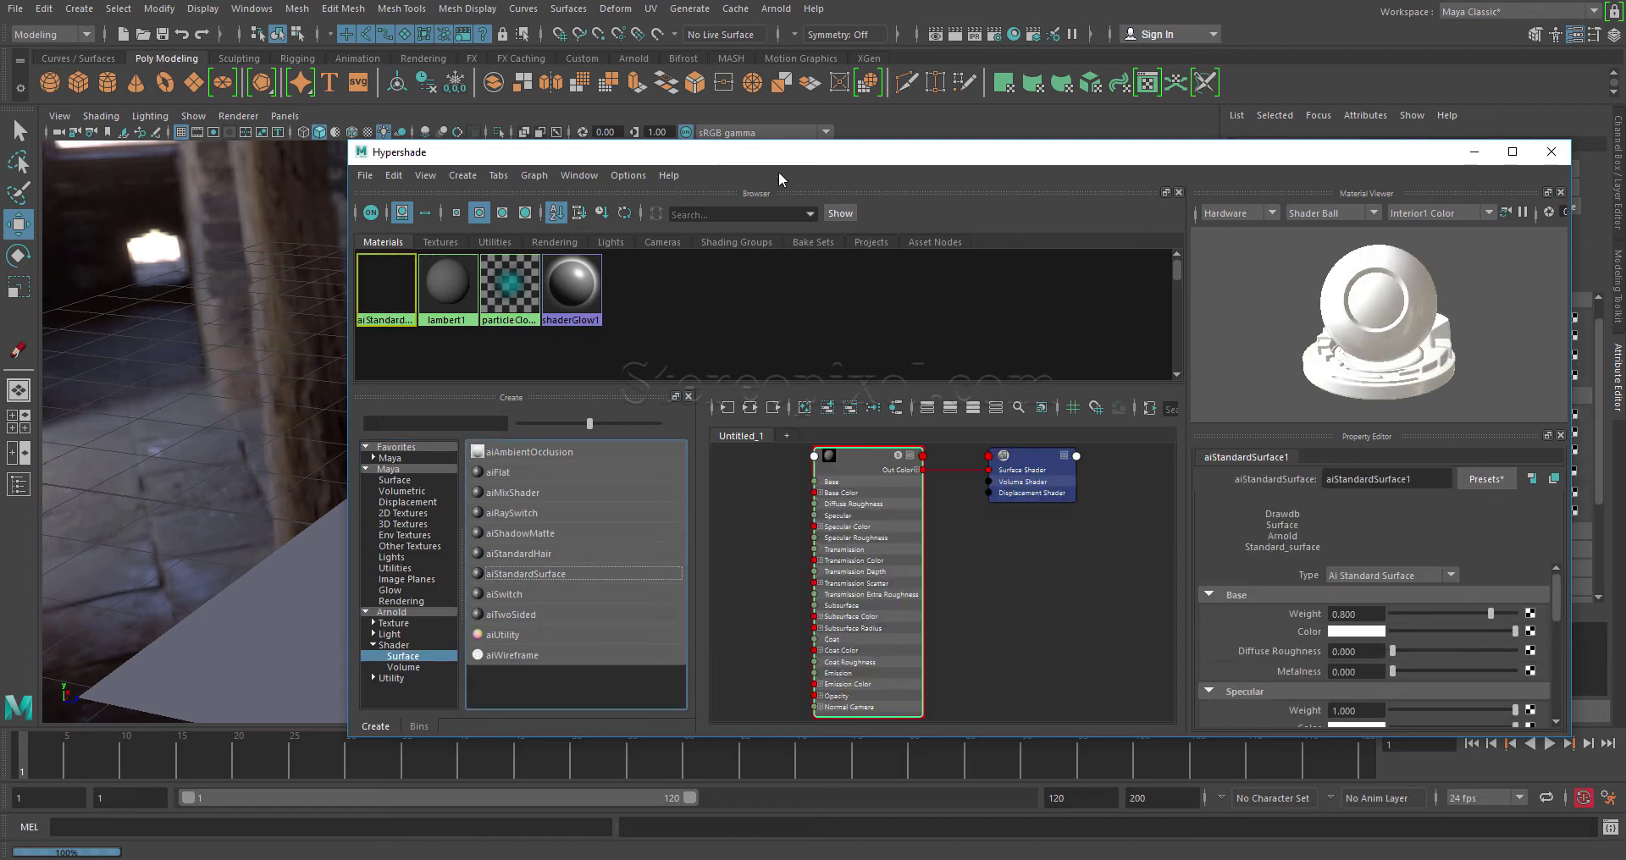
Assign aiStandardSurface1 to the spring and minimize Hypershade
drag(677, 159, 1076, 177)
middle_drag(936, 624, 667, 441)
click(651, 391)
right_drag(780, 301, 780, 261)
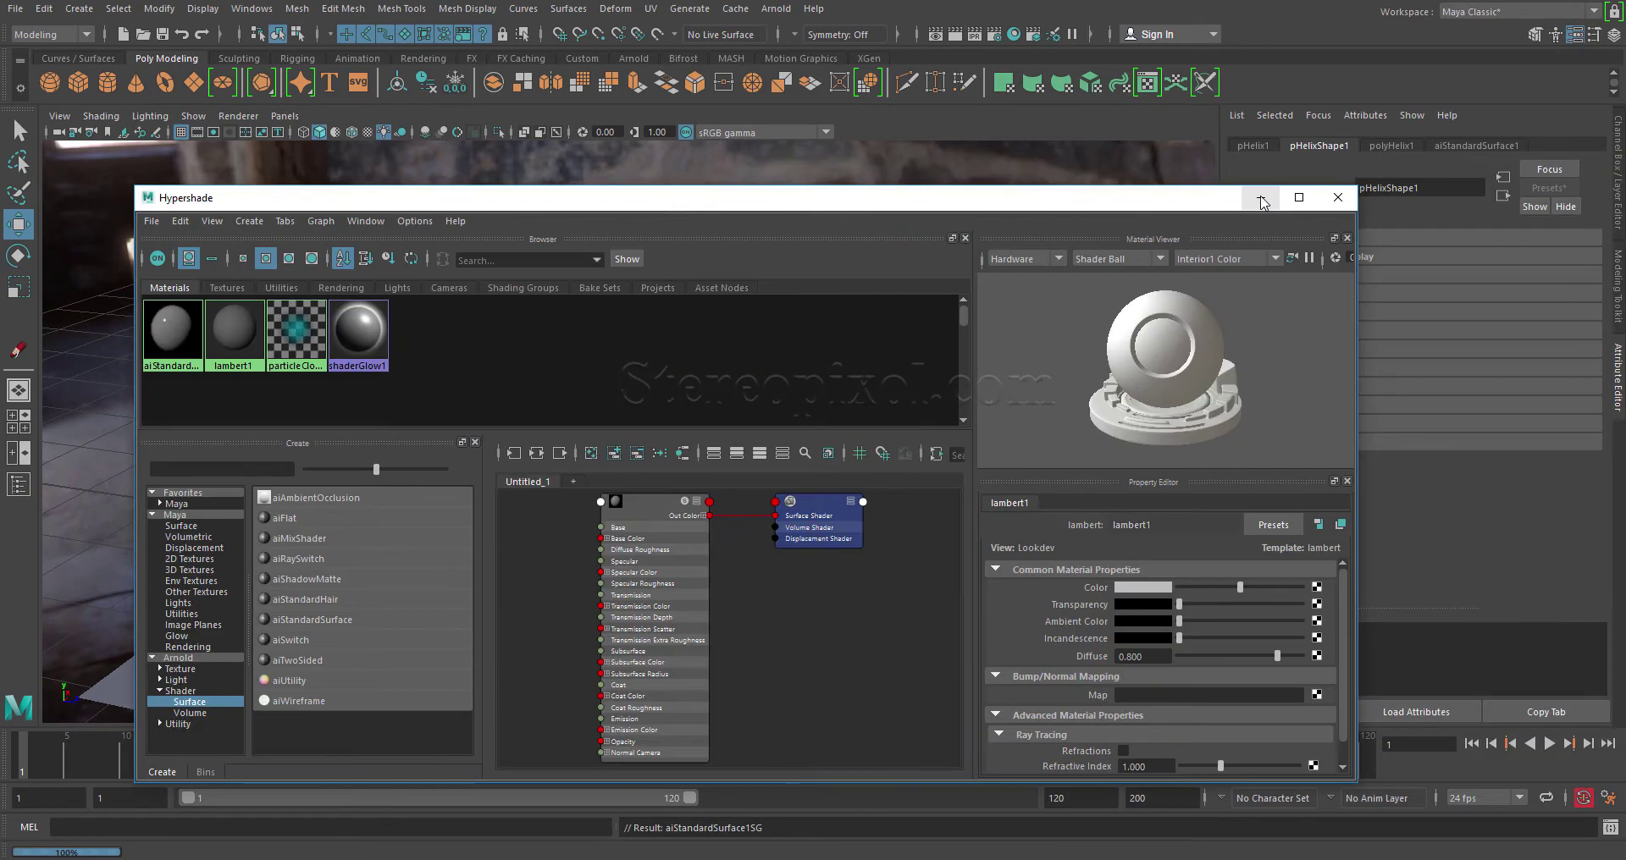
click(1261, 199)
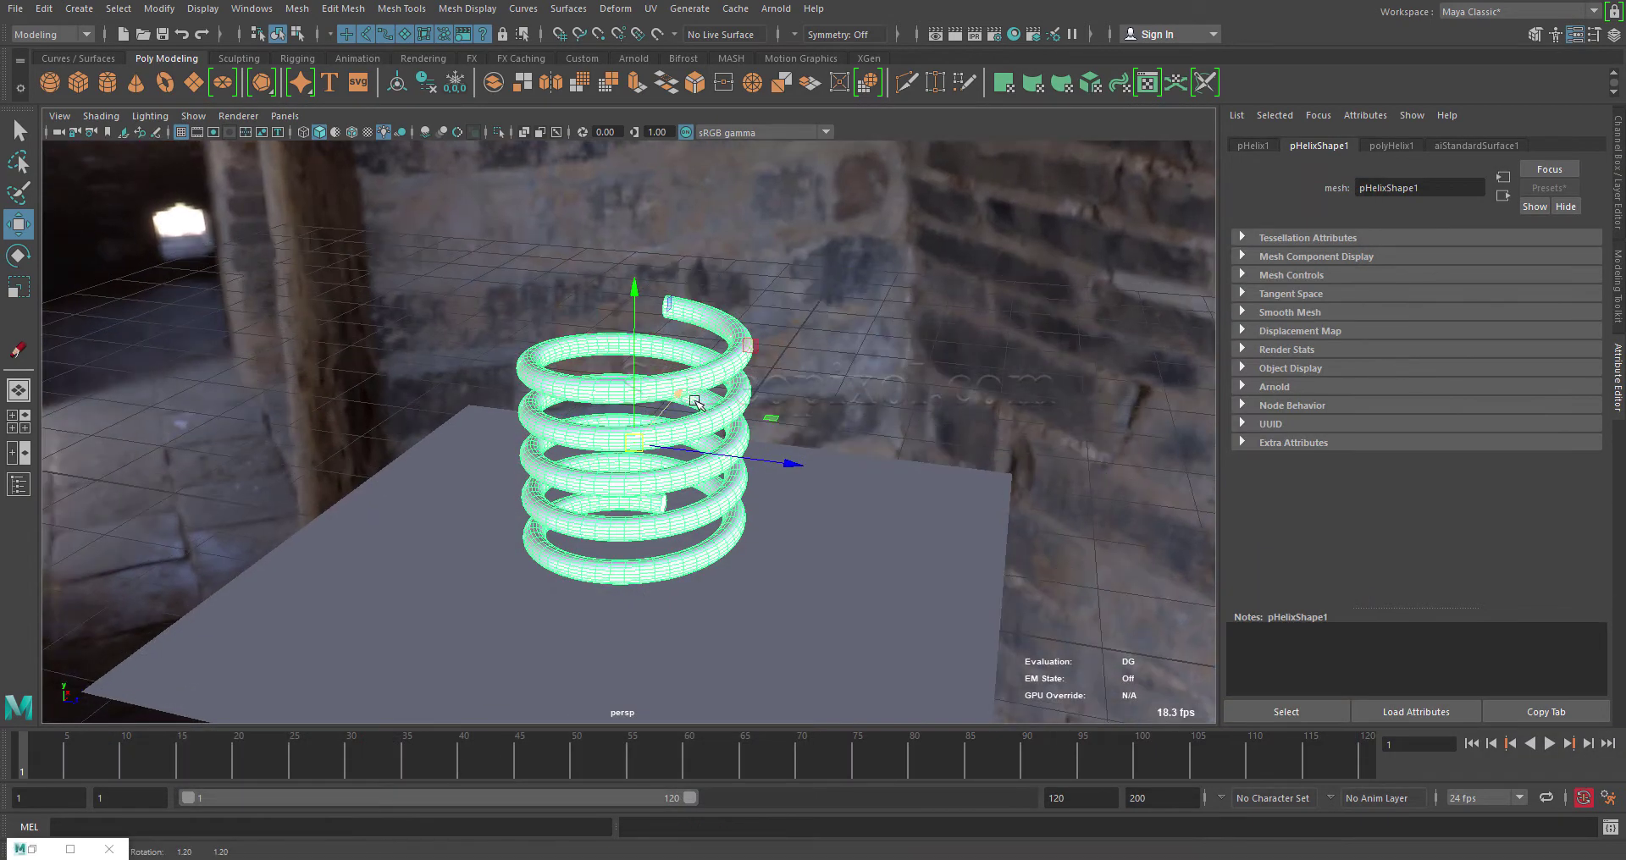
alt+right_drag(742, 440, 783, 427)
alt+drag(783, 428, 737, 427)
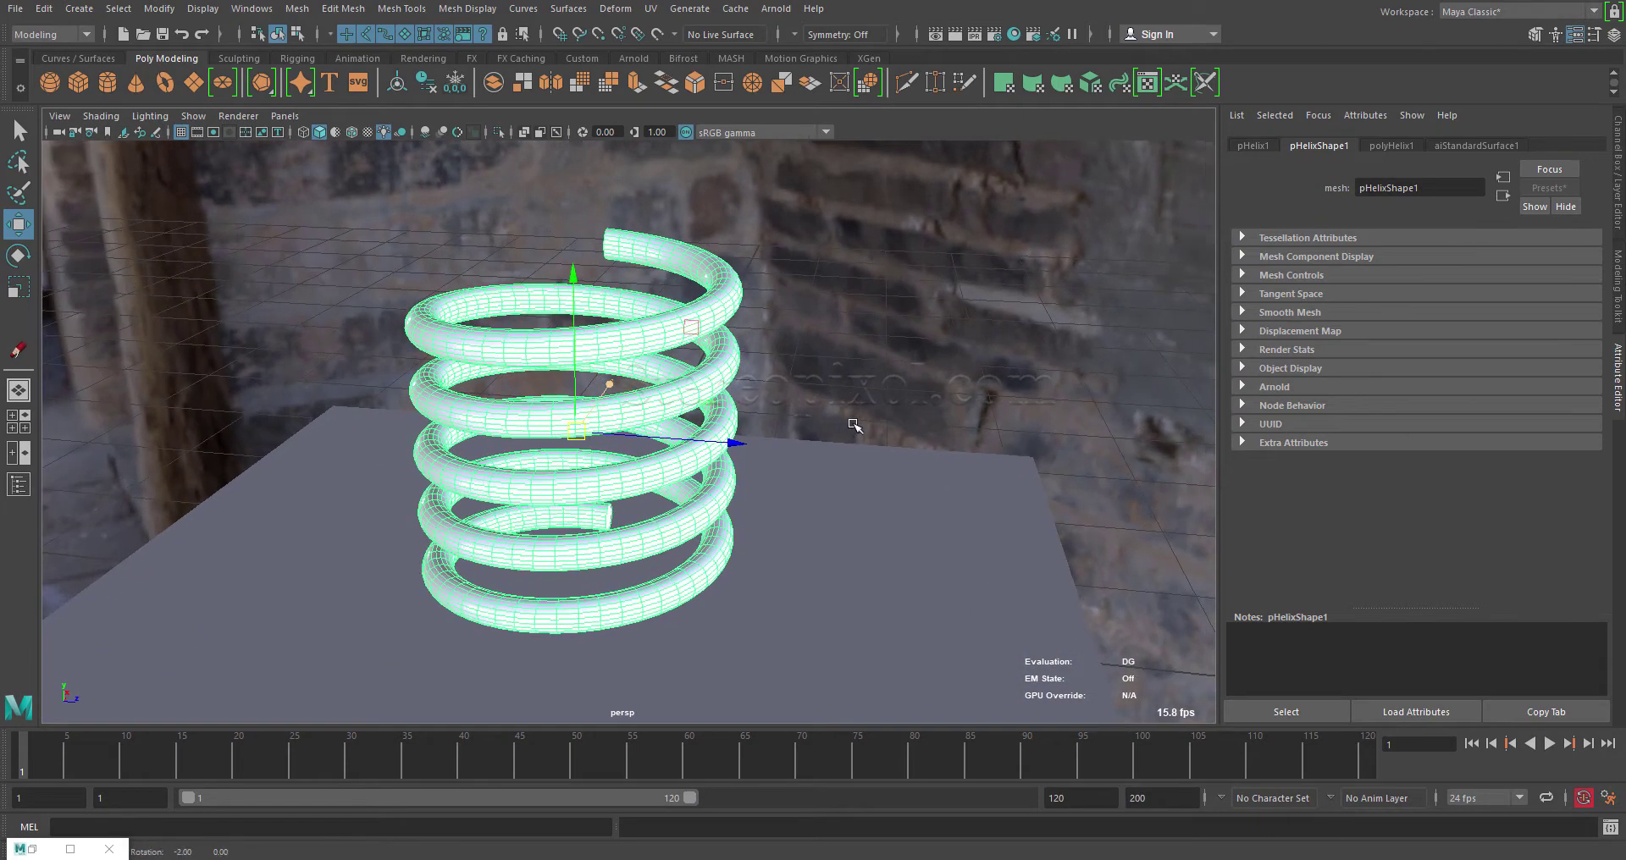
click(1476, 146)
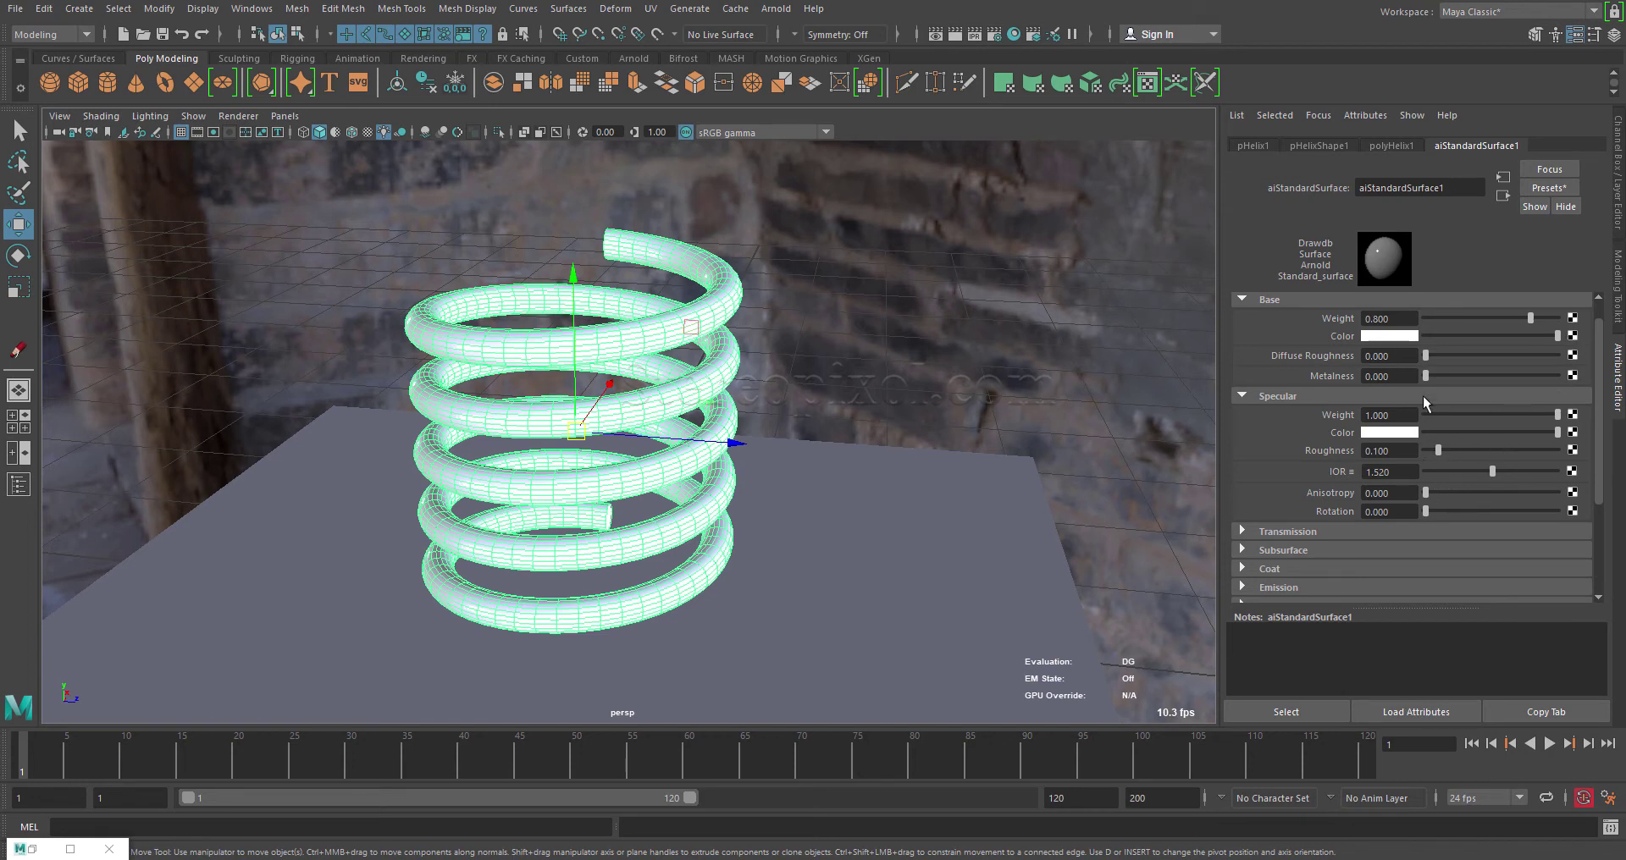
drag(1492, 376, 1570, 378)
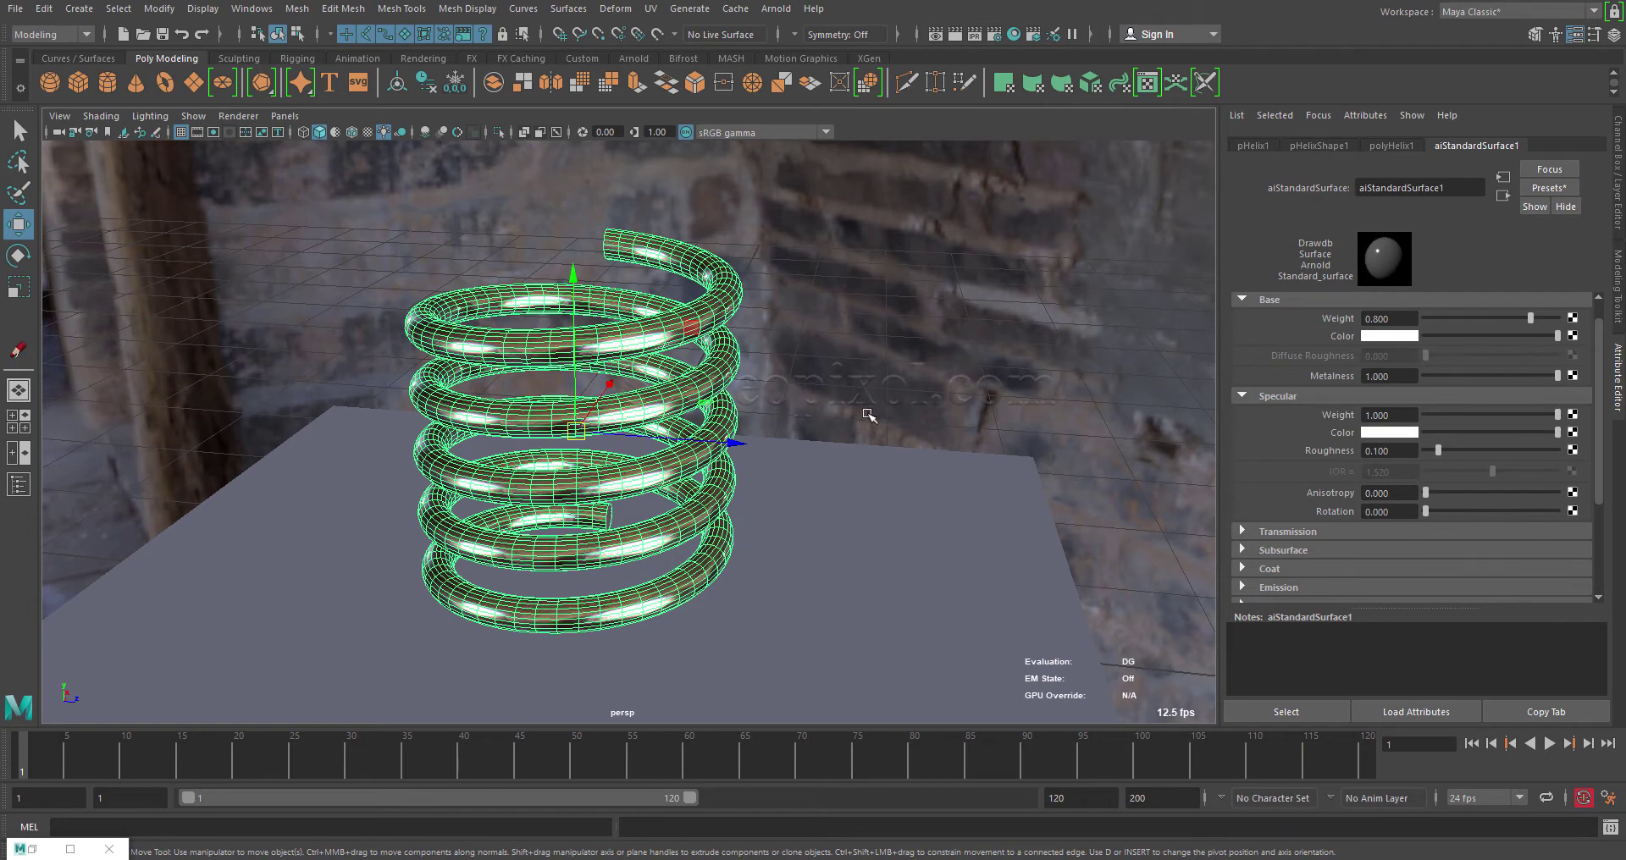
click(822, 522)
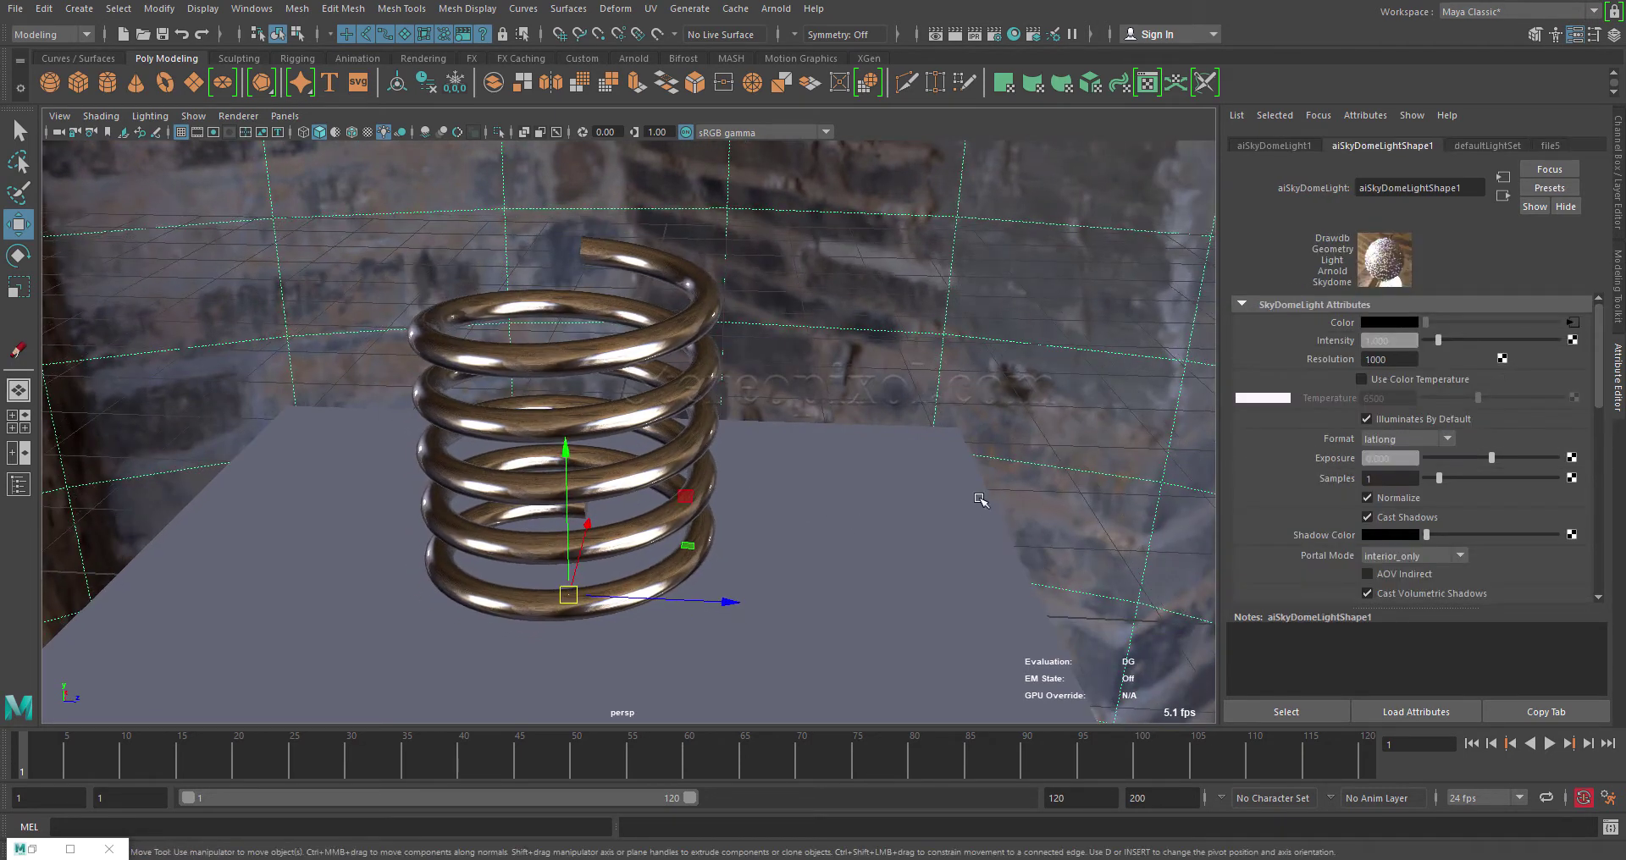
scroll(1016, 500, up, 5)
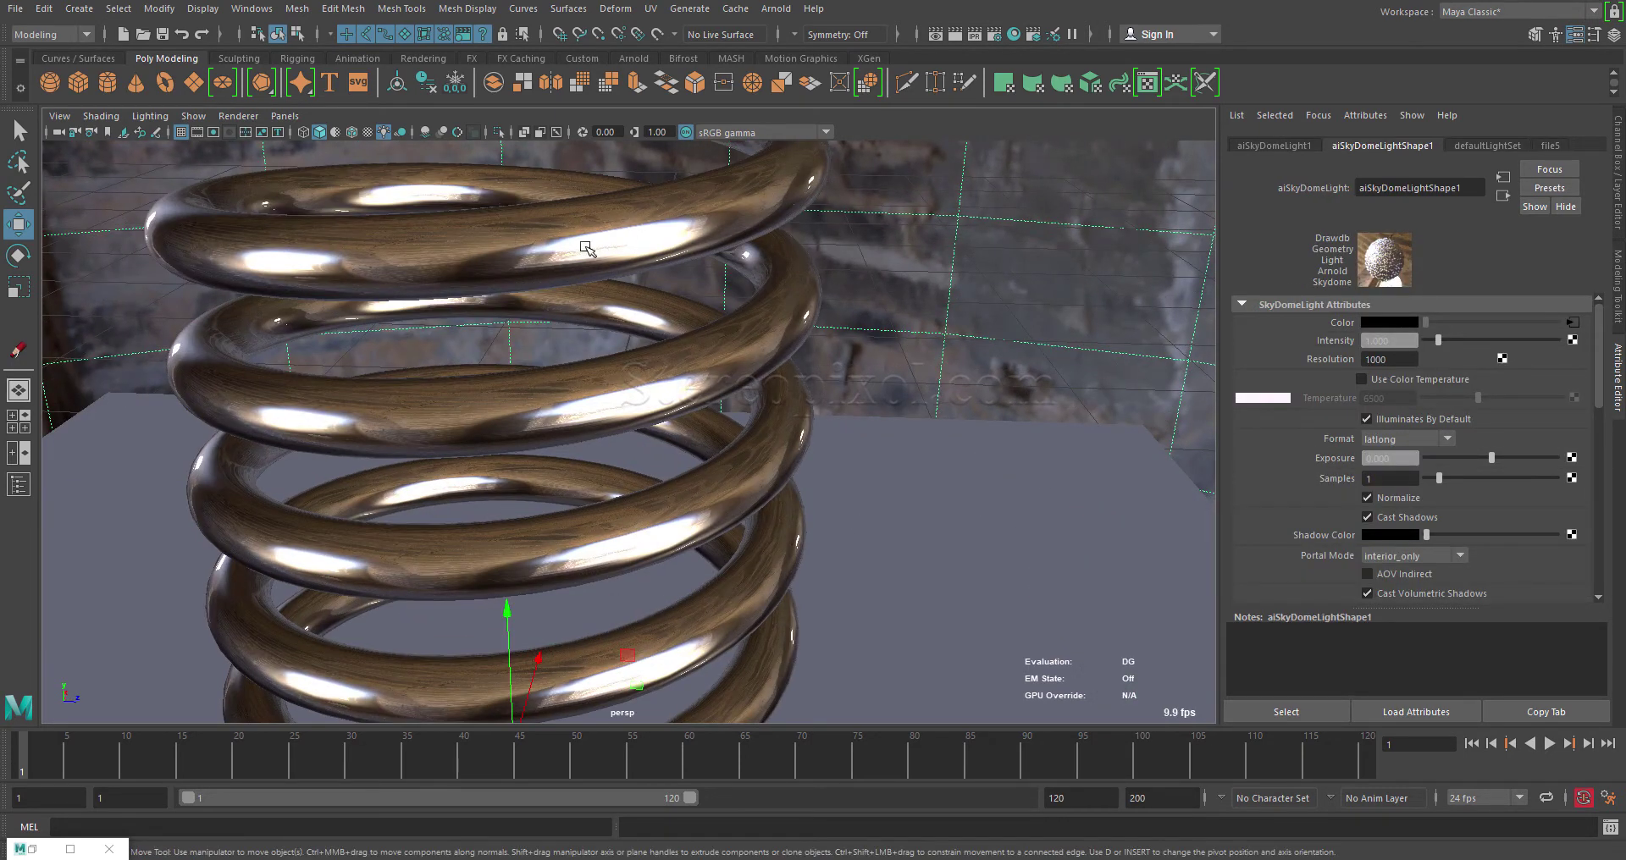
scroll(600, 279, down, 5)
alt+drag(362, 316, 873, 503)
scroll(739, 459, up, 2)
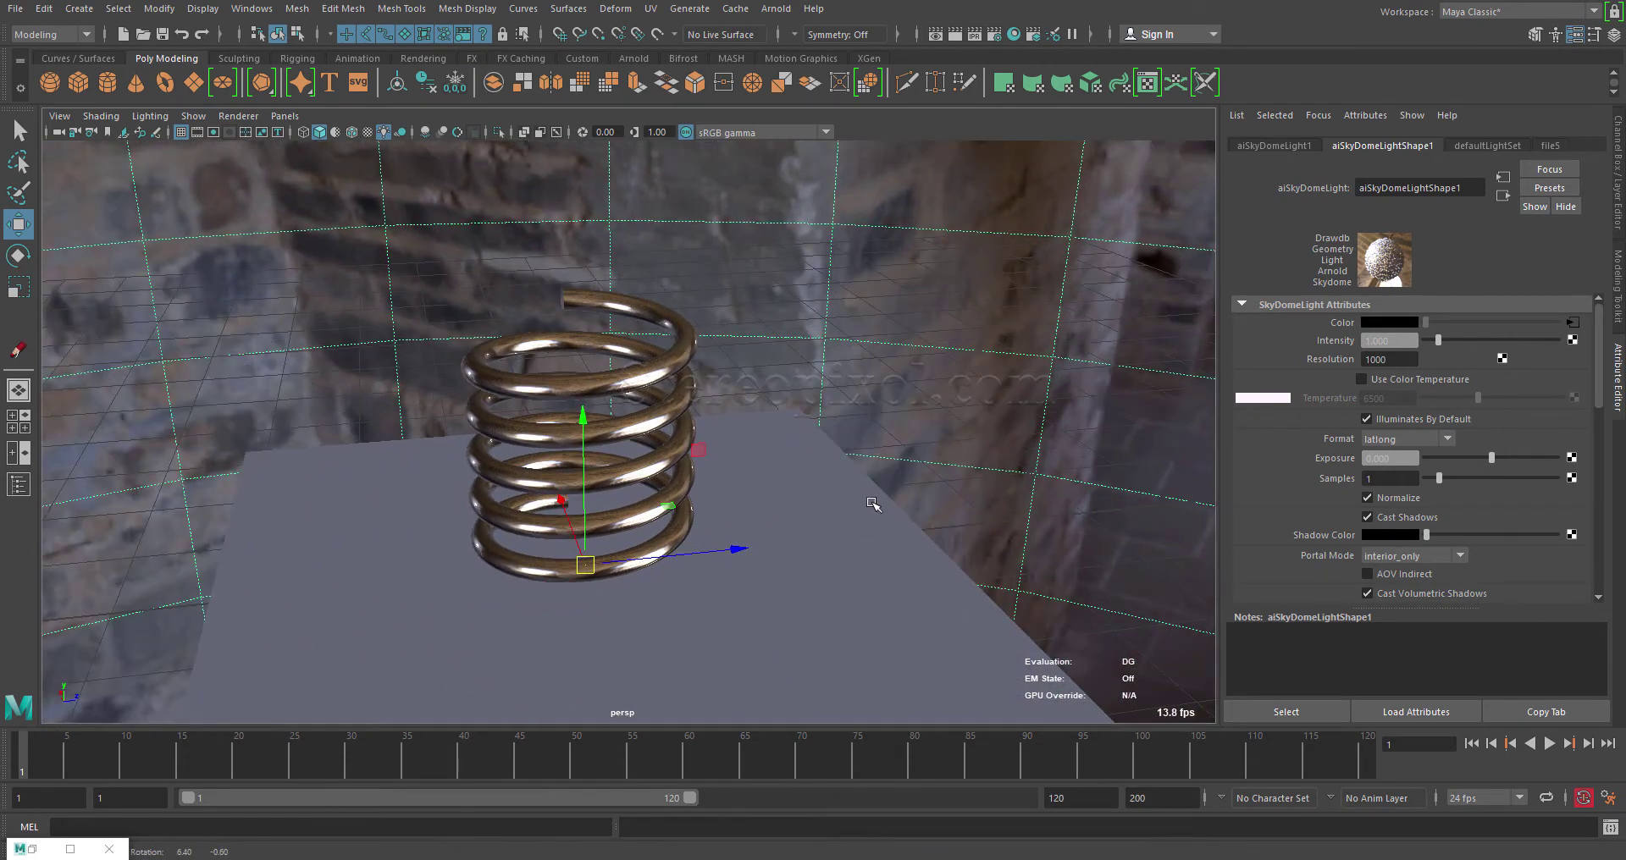
alt+drag(791, 443, 805, 472)
scroll(875, 481, up, 1)
scroll(875, 481, up, 3)
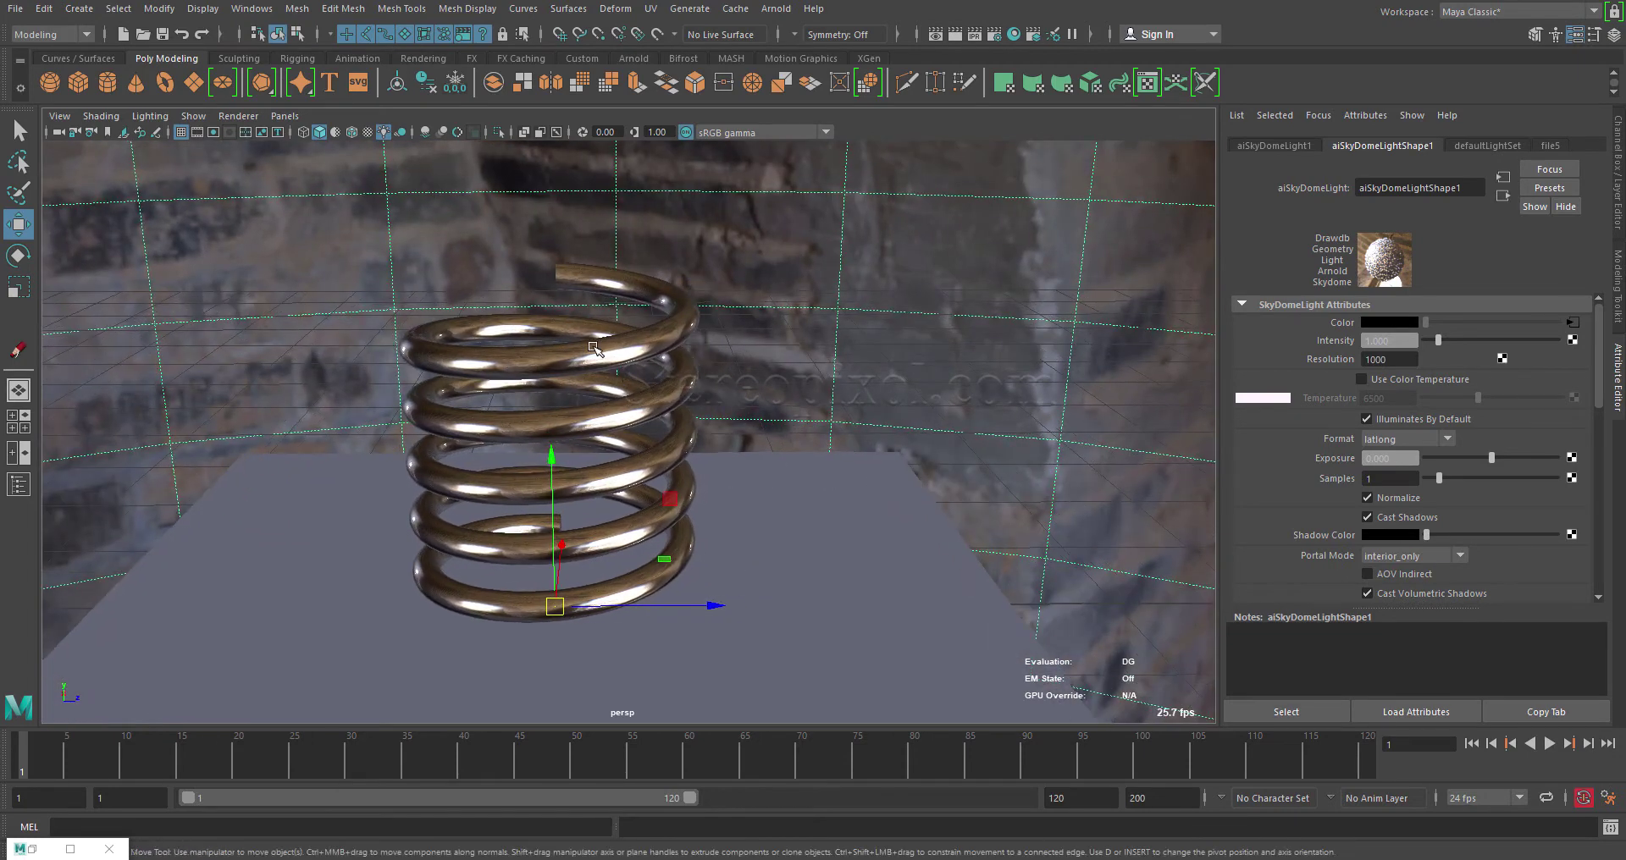
click(662, 375)
scroll(937, 497, up, 5)
alt+drag(936, 497, 892, 482)
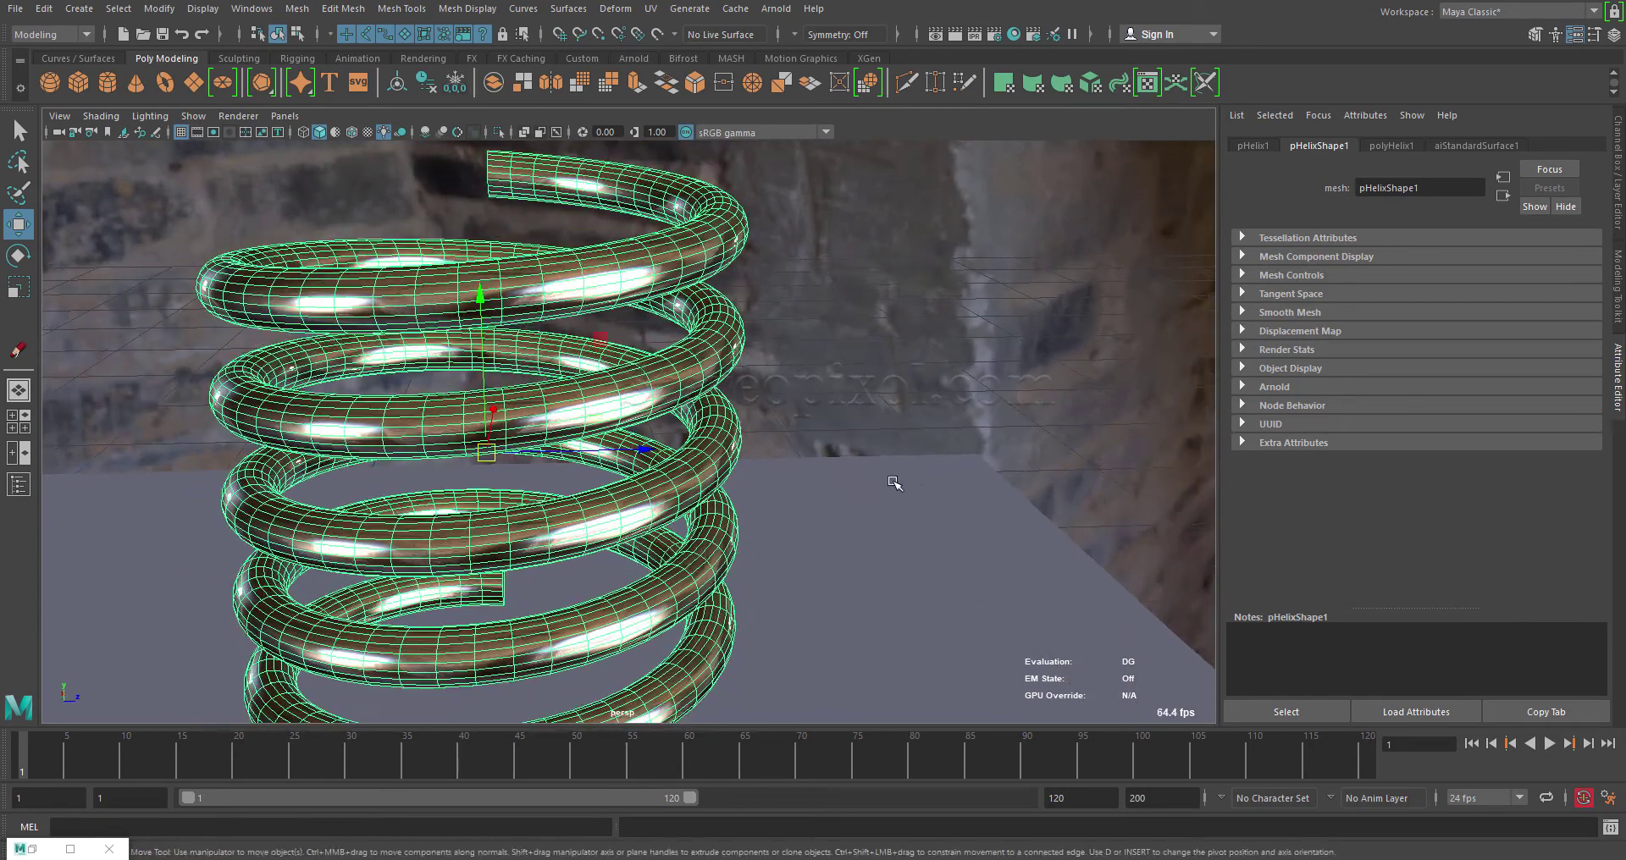
Try Specular Roughness values of 0.403, 1 and 0.097 on aiStandardSurface1
click(1468, 146)
drag(1438, 450, 1477, 453)
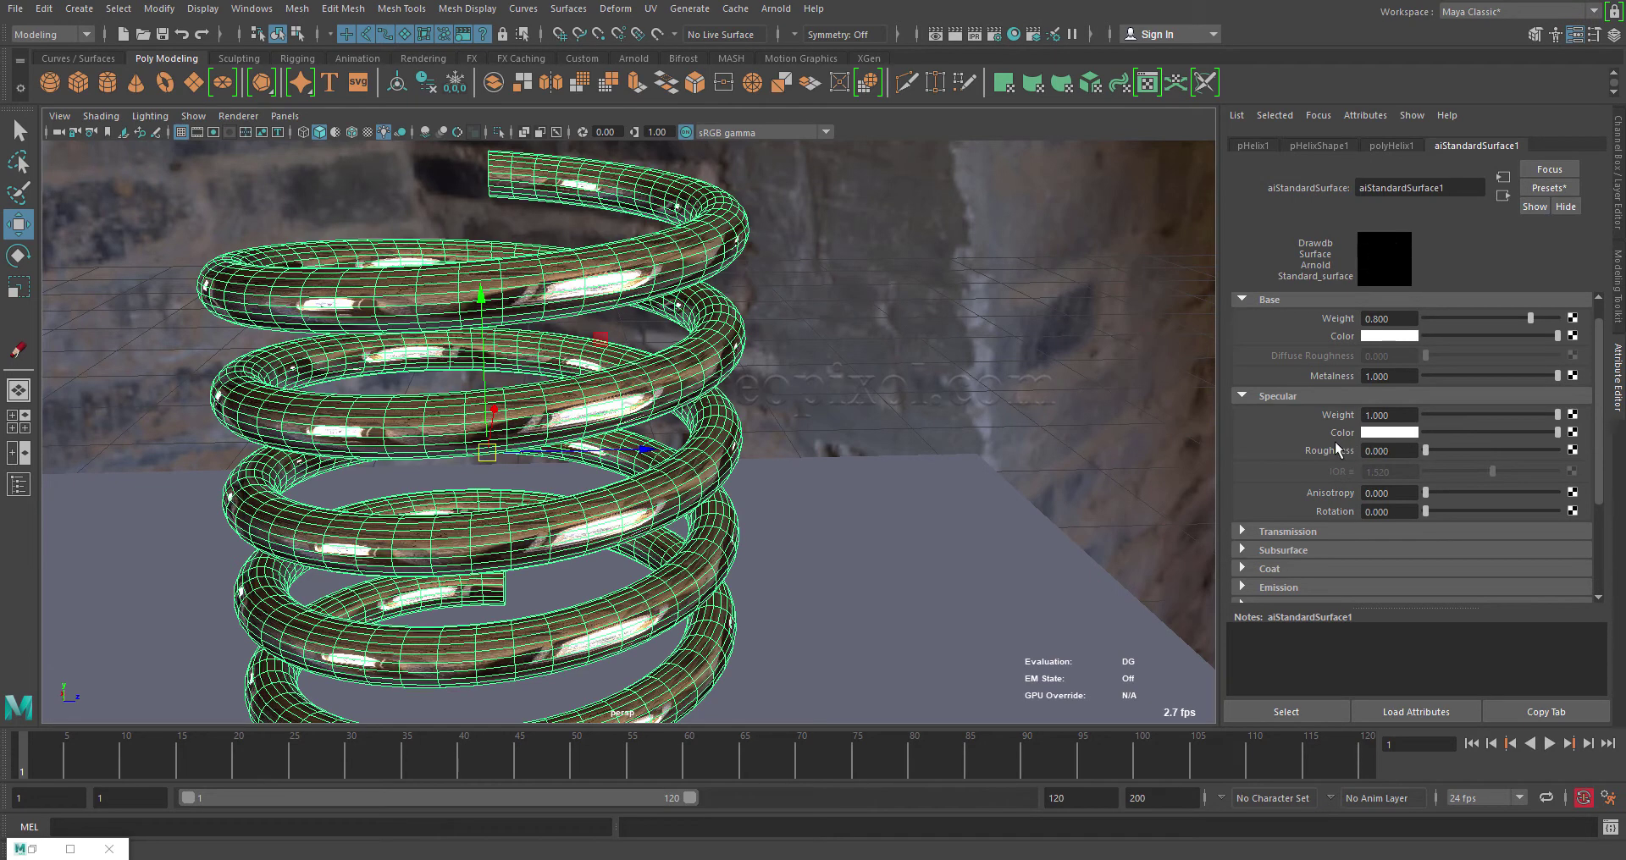
drag(1387, 451, 1352, 457)
key(Return)
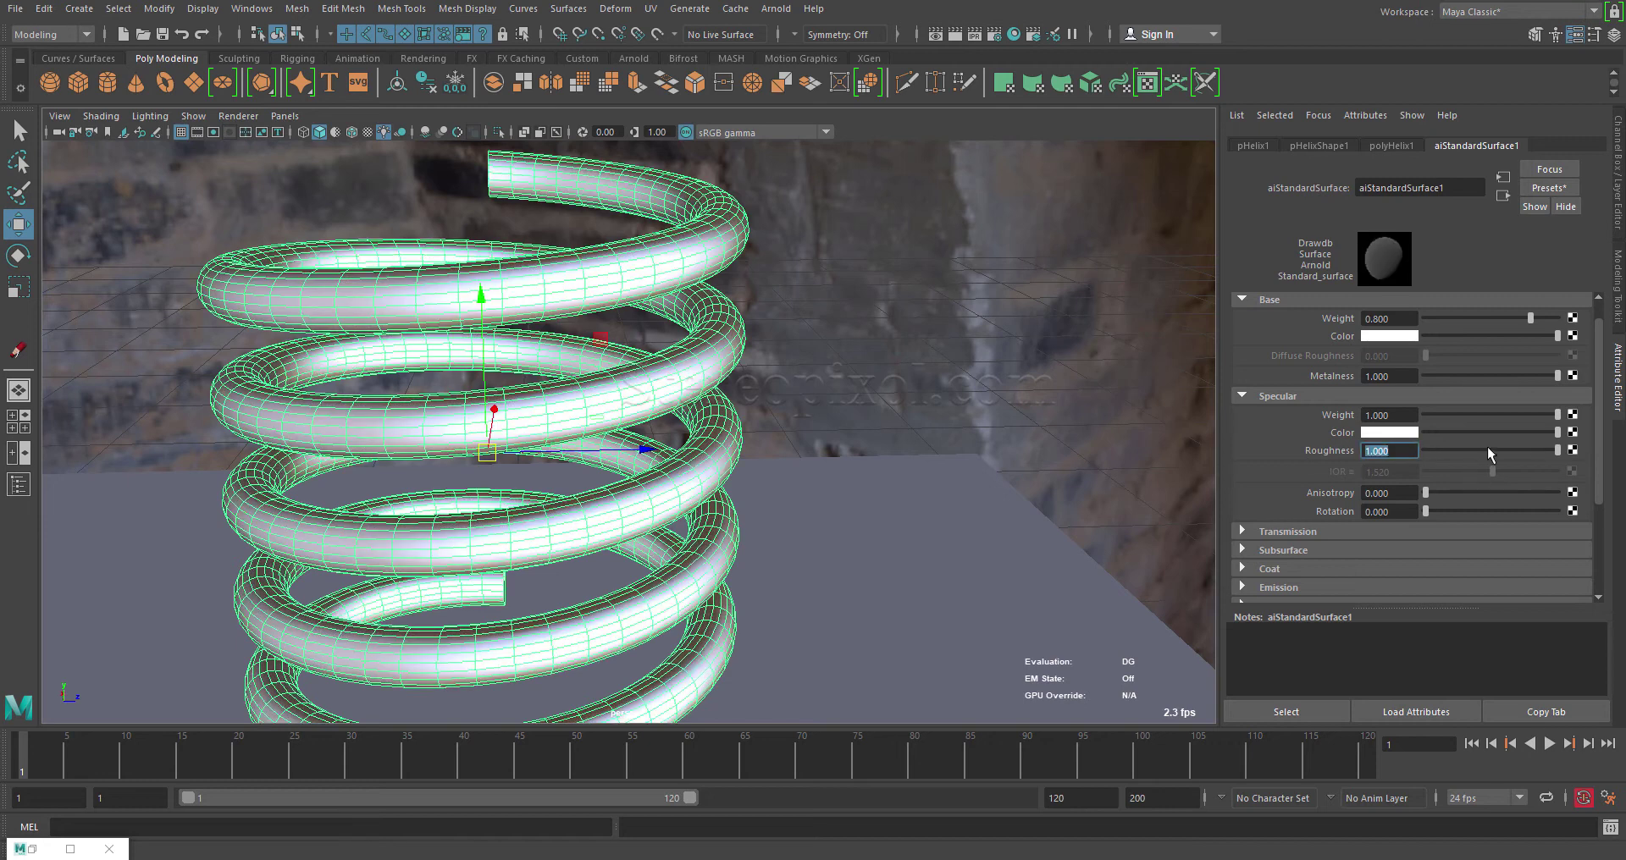
drag(1553, 450, 1438, 451)
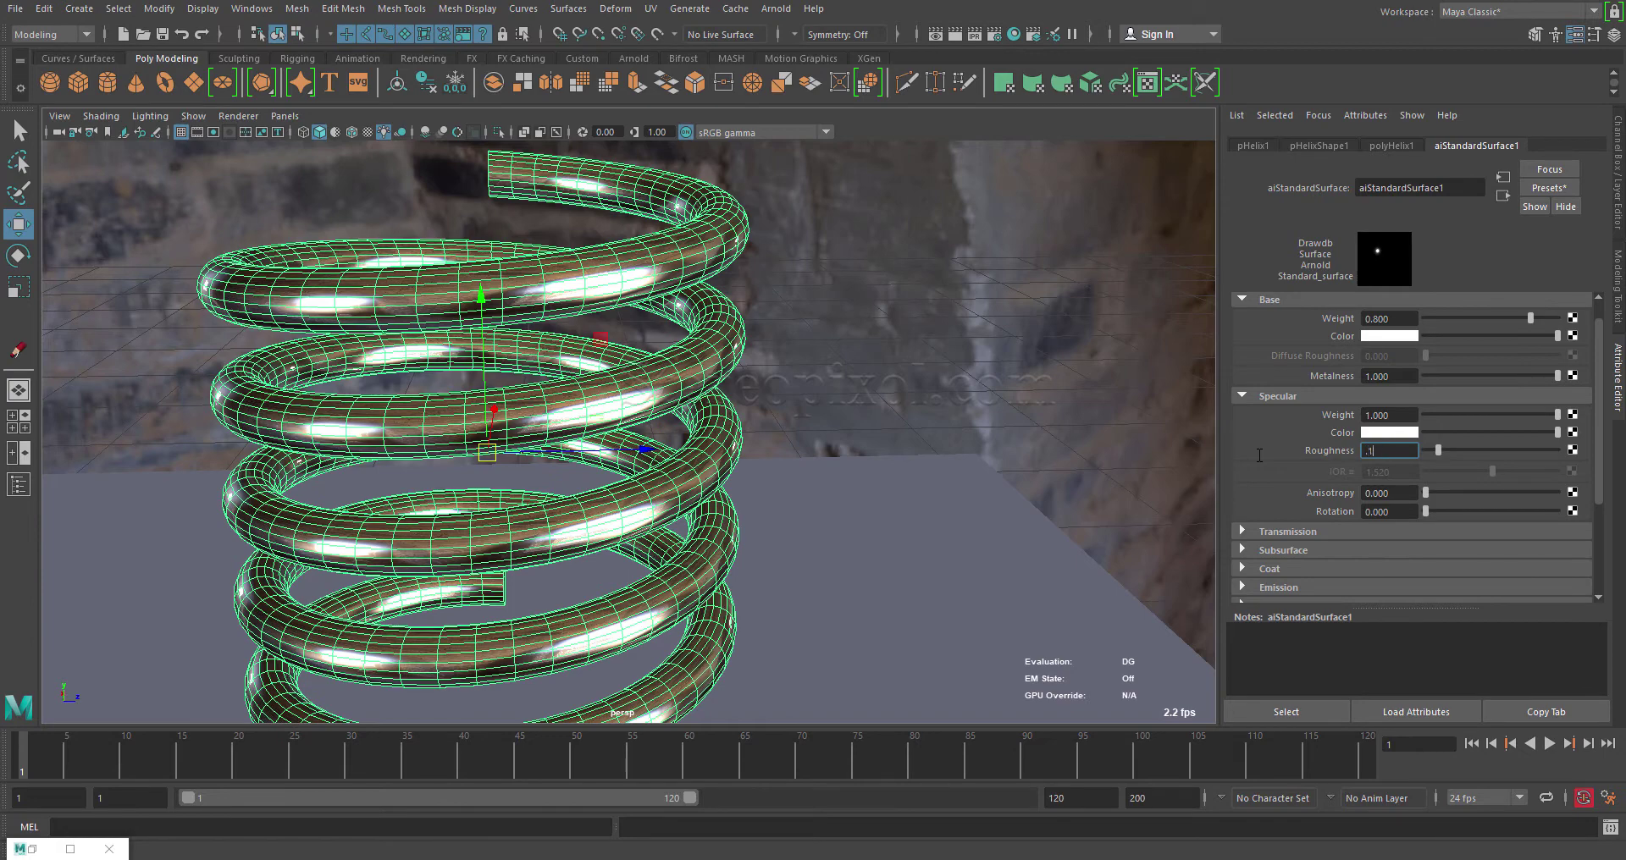
Reselect the spring and set its Specular Roughness to 0
alt+drag(901, 372, 907, 409)
click(907, 408)
click(689, 362)
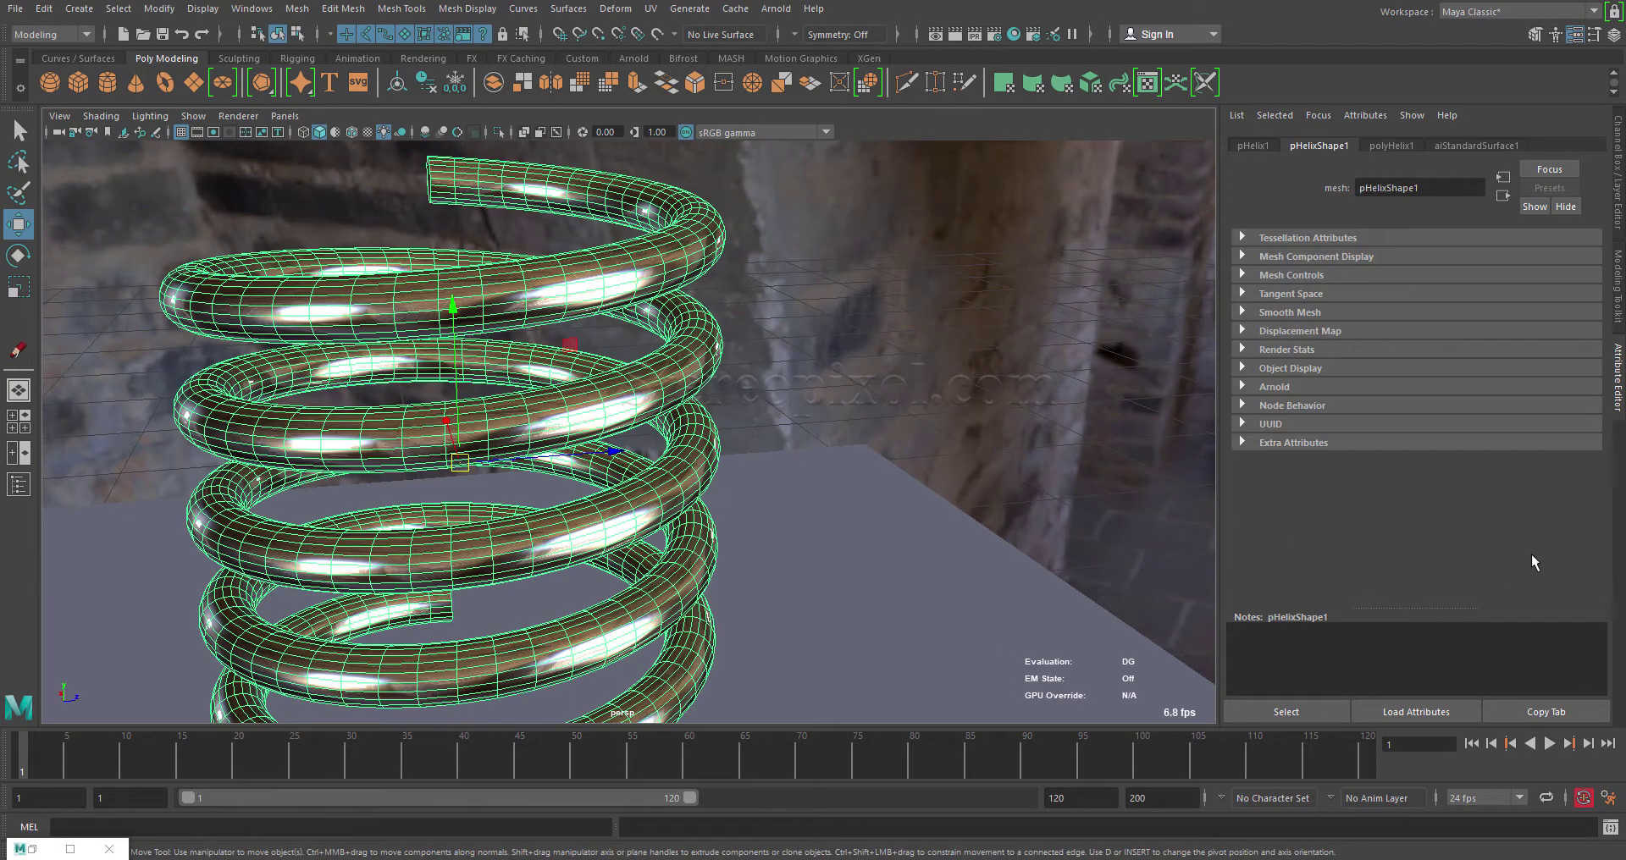
click(1461, 146)
drag(1436, 445, 1358, 451)
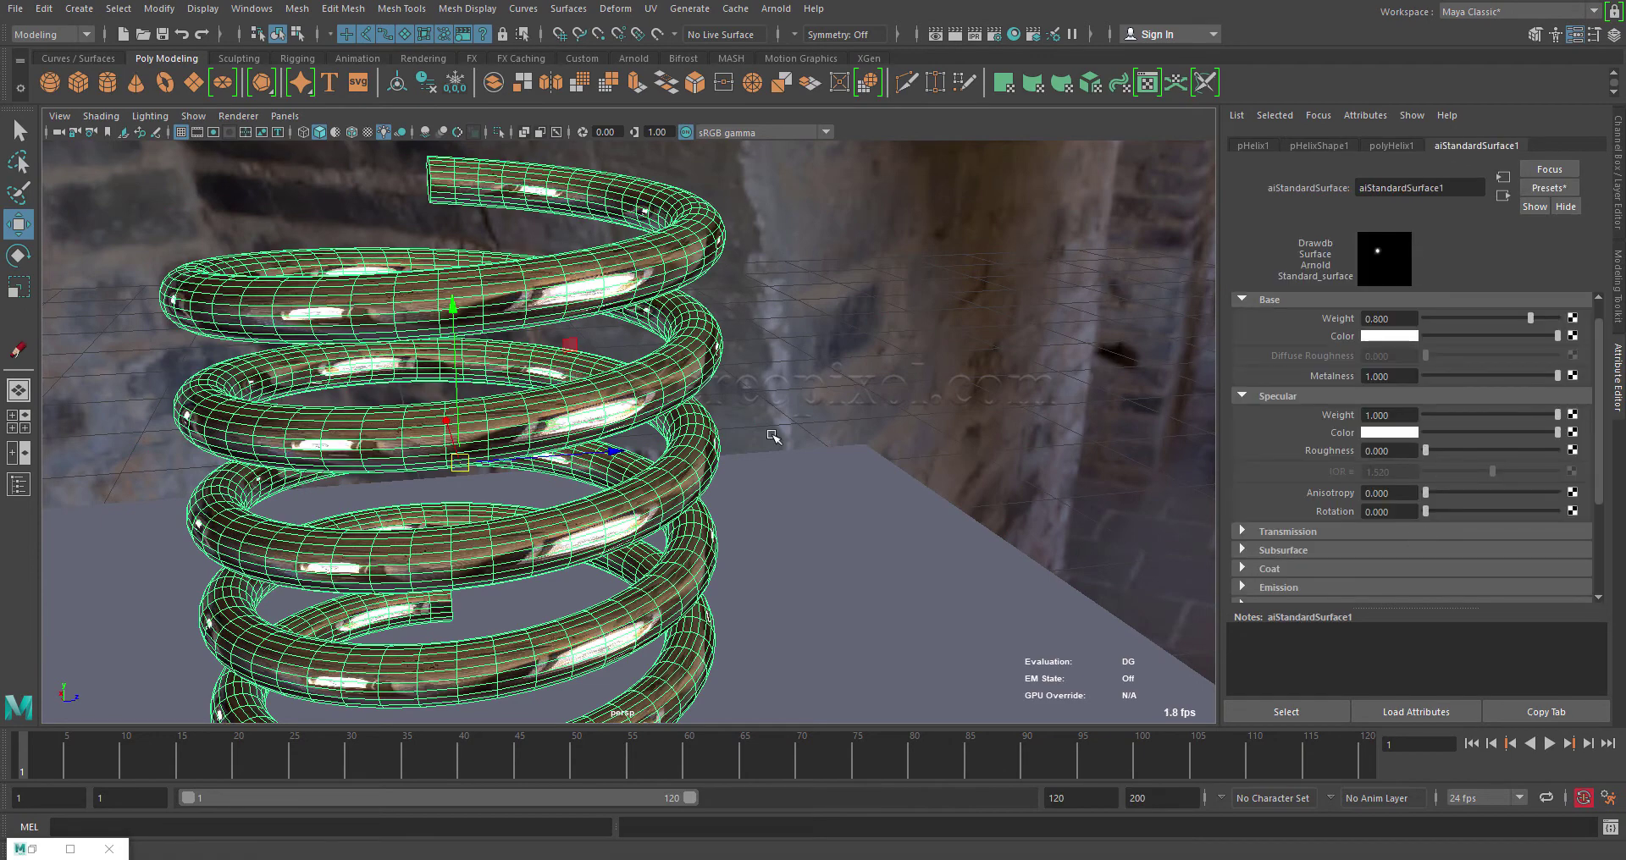
Frame in closer on the spring and set its Specular Roughness to 0.357
click(546, 493)
alt+right_drag(546, 492, 682, 525)
alt+right_drag(480, 475, 592, 478)
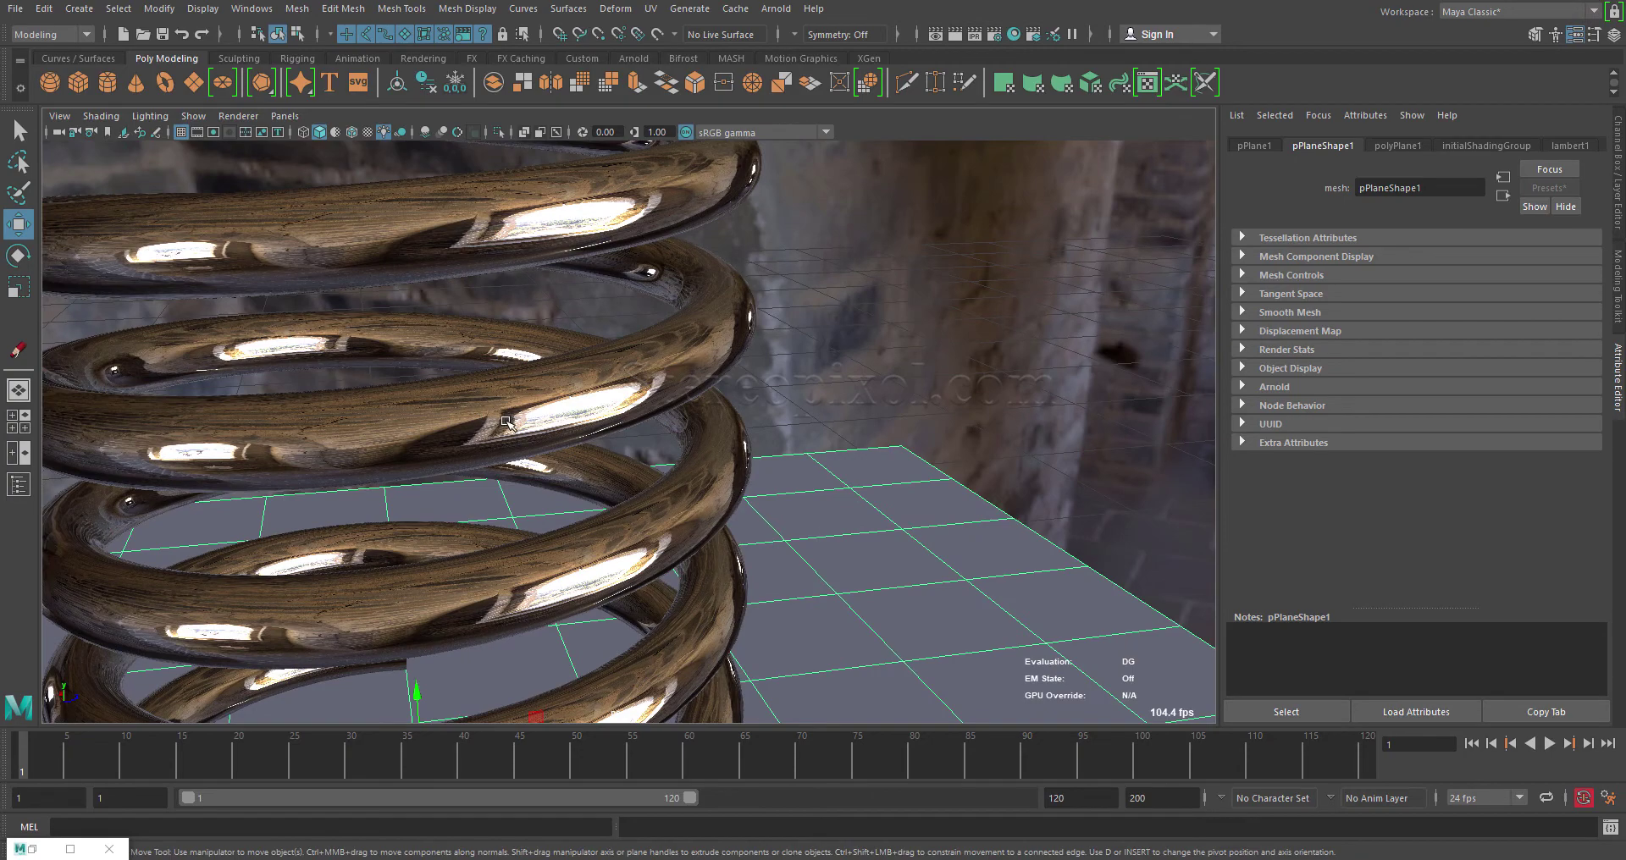
alt+right_drag(506, 423, 406, 408)
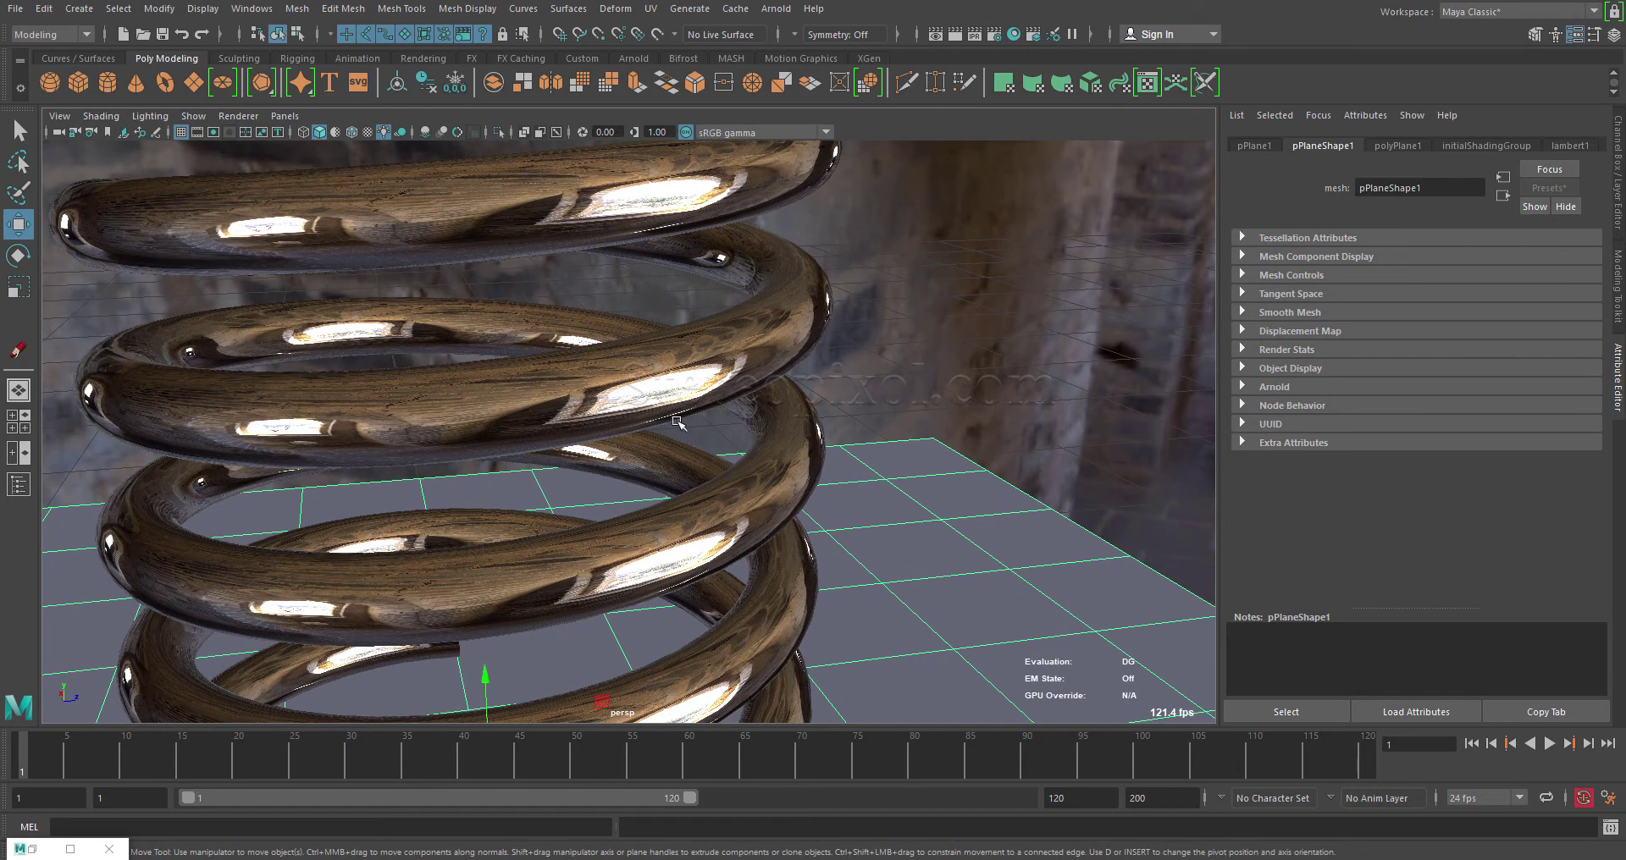
key(f)
alt+drag(627, 390, 545, 413)
alt+right_drag(544, 413, 735, 525)
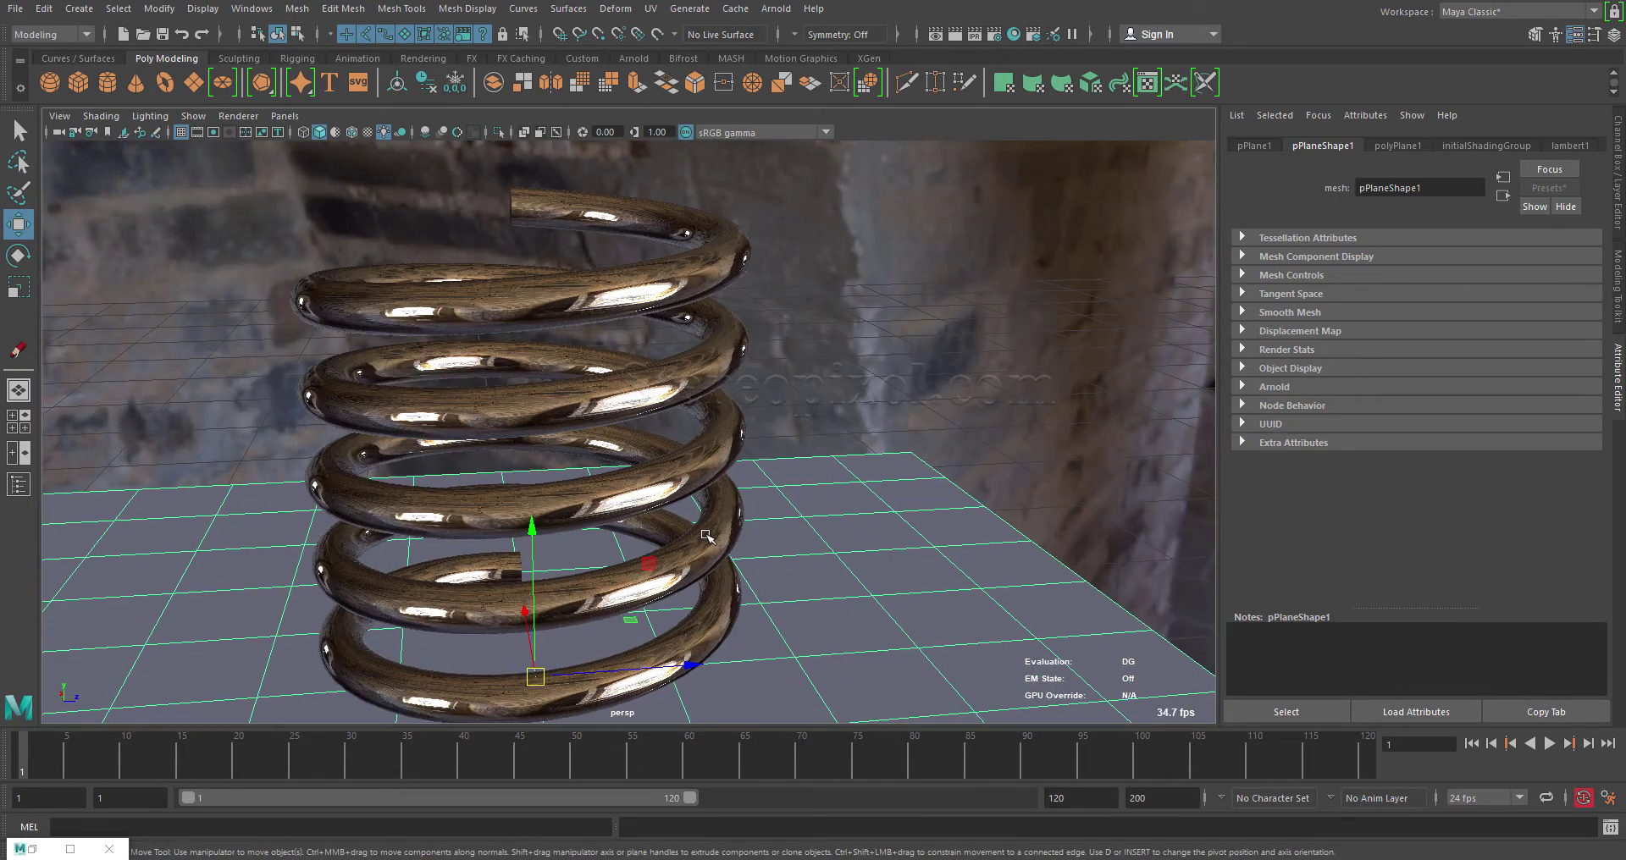
click(705, 537)
click(1452, 145)
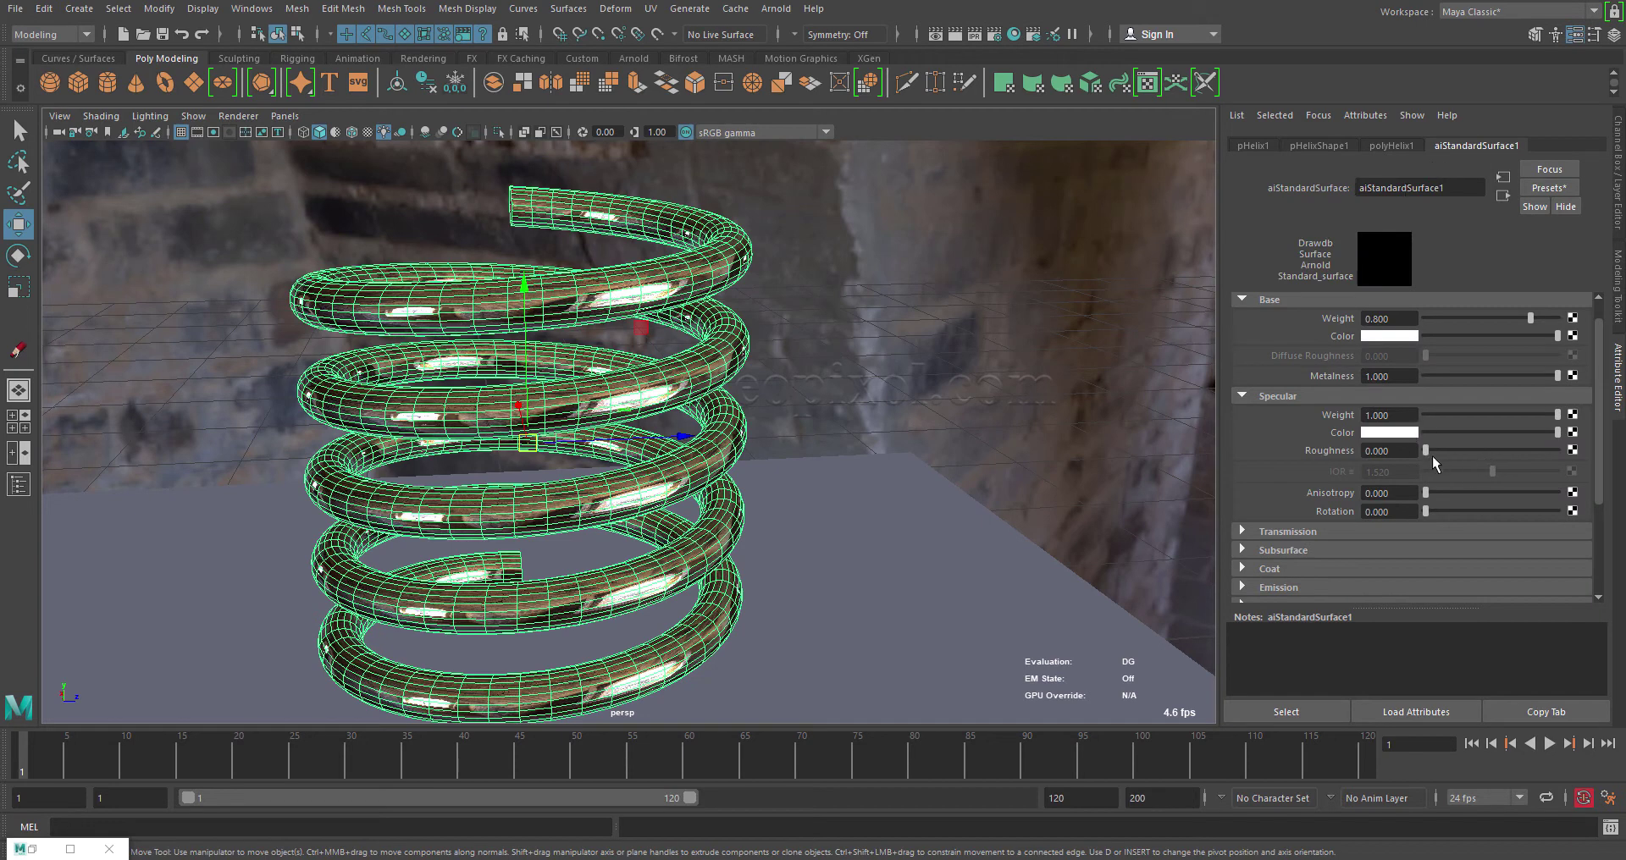
drag(1425, 450, 1495, 452)
Select the ground plane and zoom in to inspect the spring's blurred reflections
click(822, 536)
alt+drag(843, 539, 758, 512)
scroll(728, 515, up, 5)
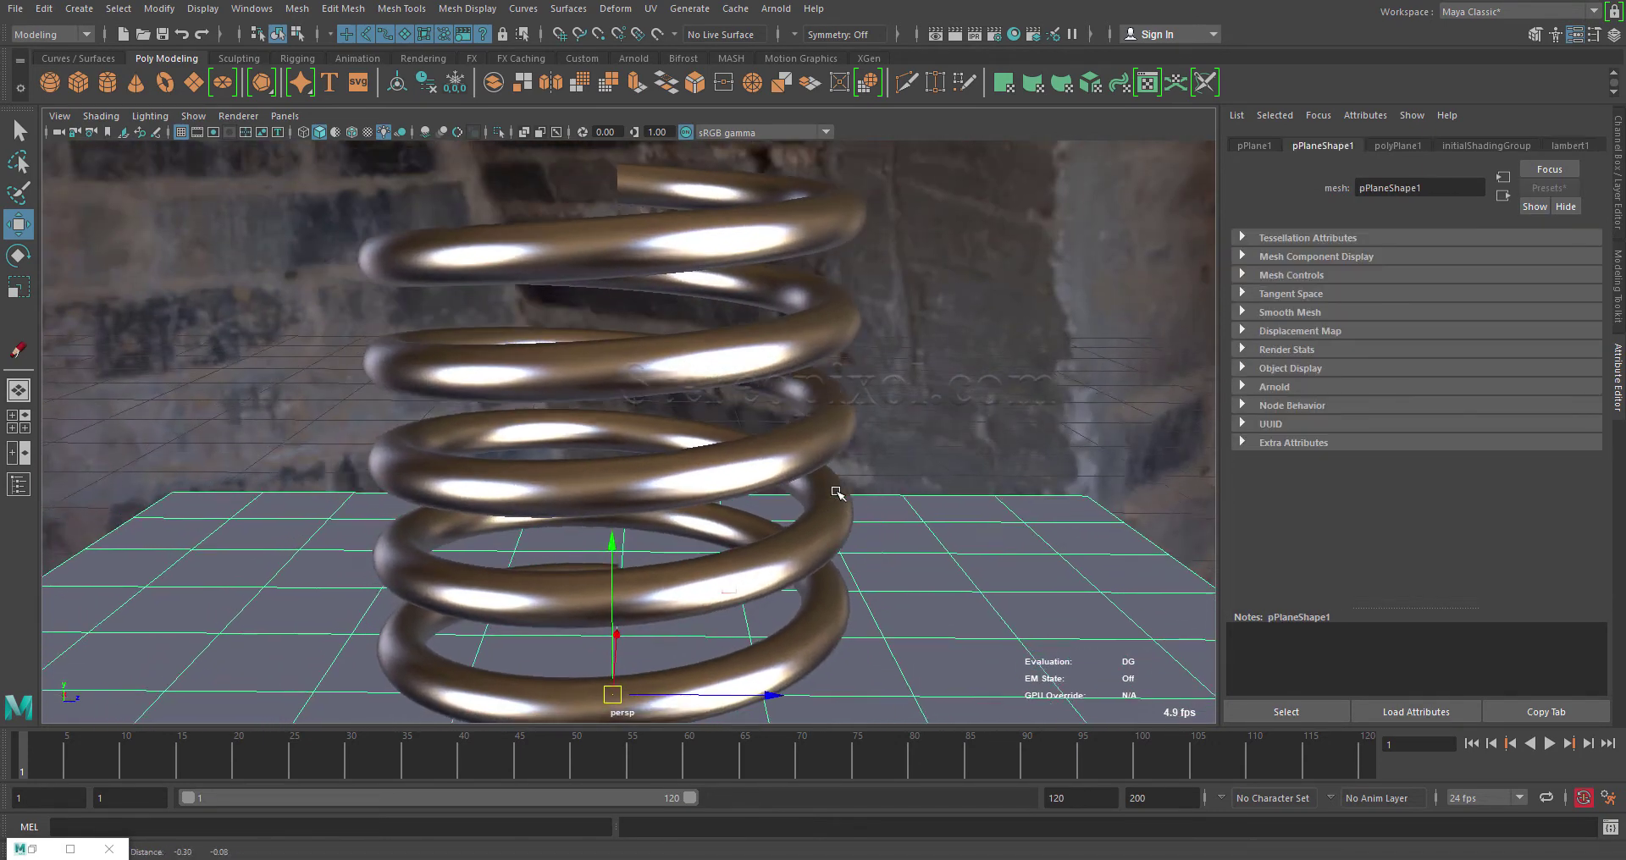
scroll(748, 437, up, 2)
scroll(777, 511, up, 1)
Render the glossy spring with Arnold and move the Render View to the left
click(955, 35)
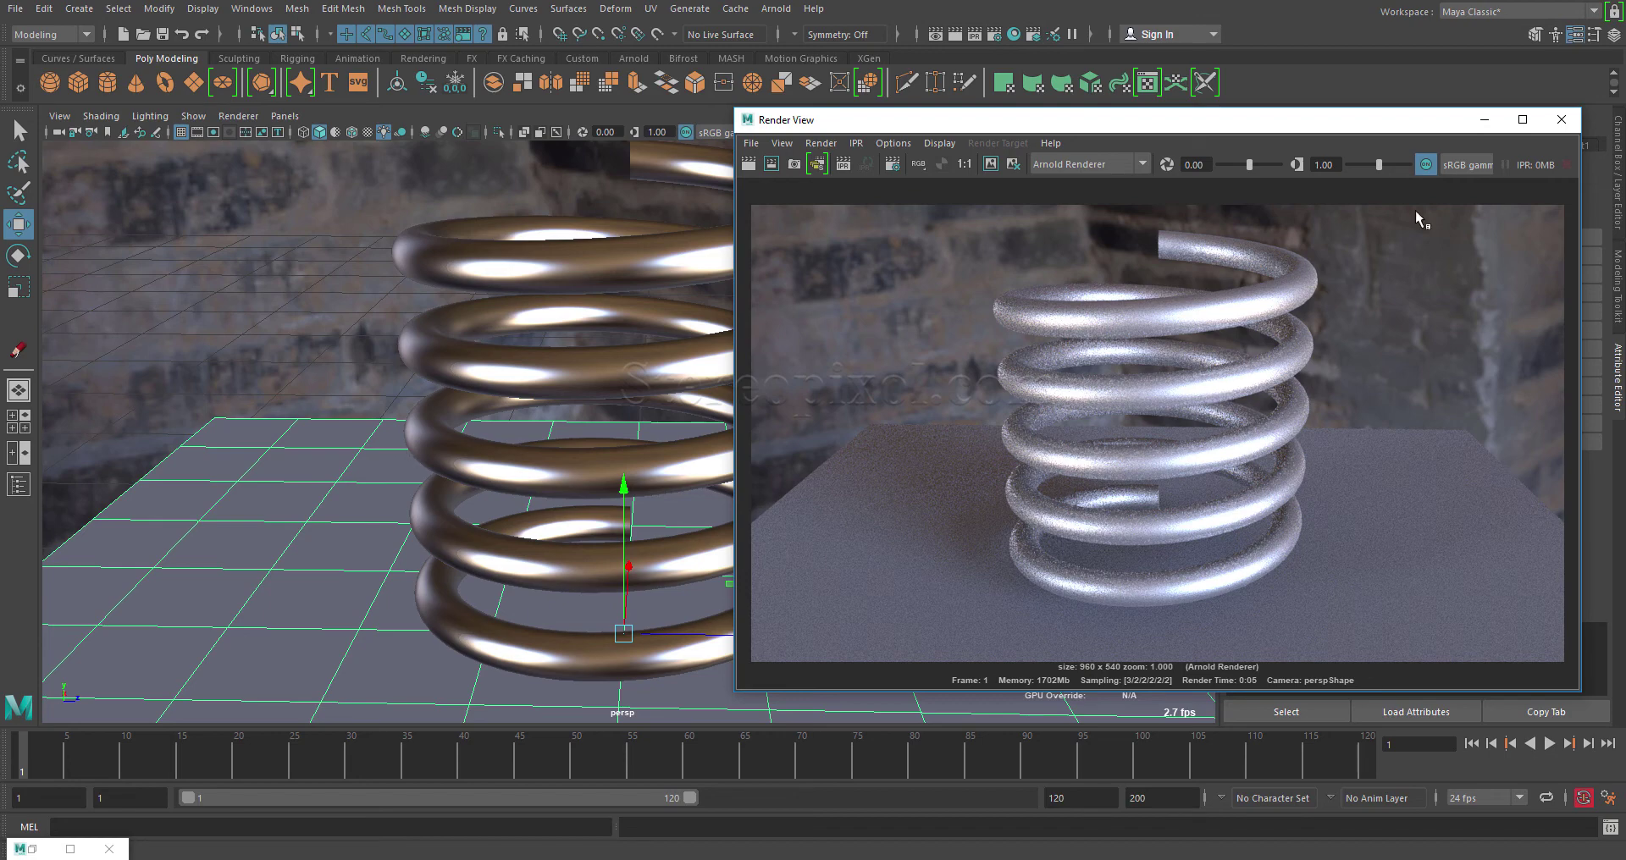
drag(1403, 129, 1347, 153)
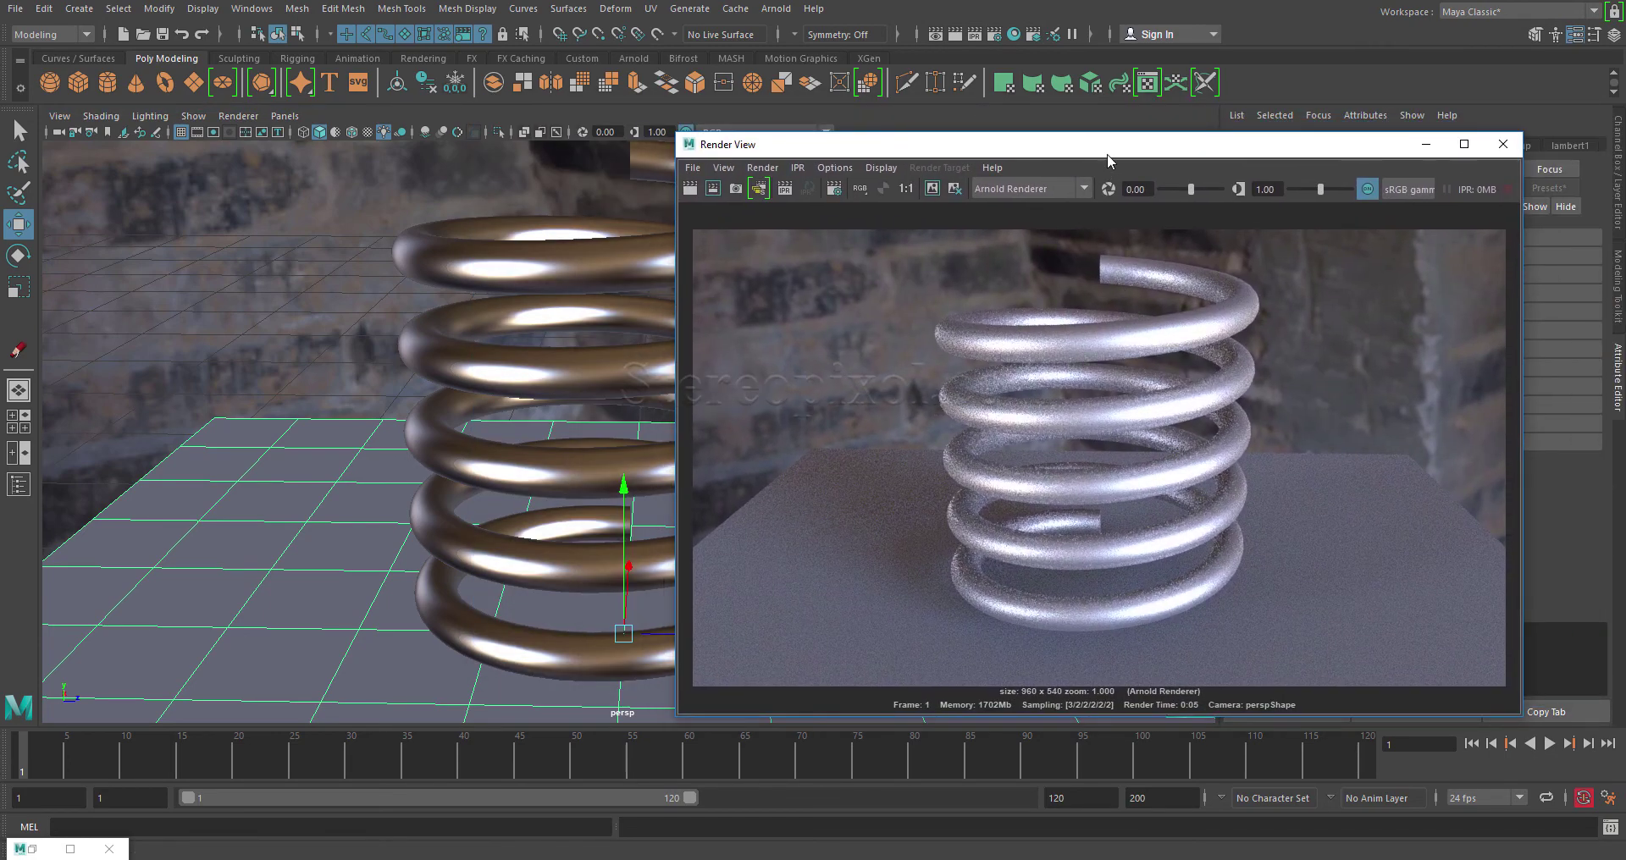
drag(1108, 153, 980, 140)
Lower the spring's aiStandardSurface1 Specular Roughness from 0.539 to 0.130
click(1286, 130)
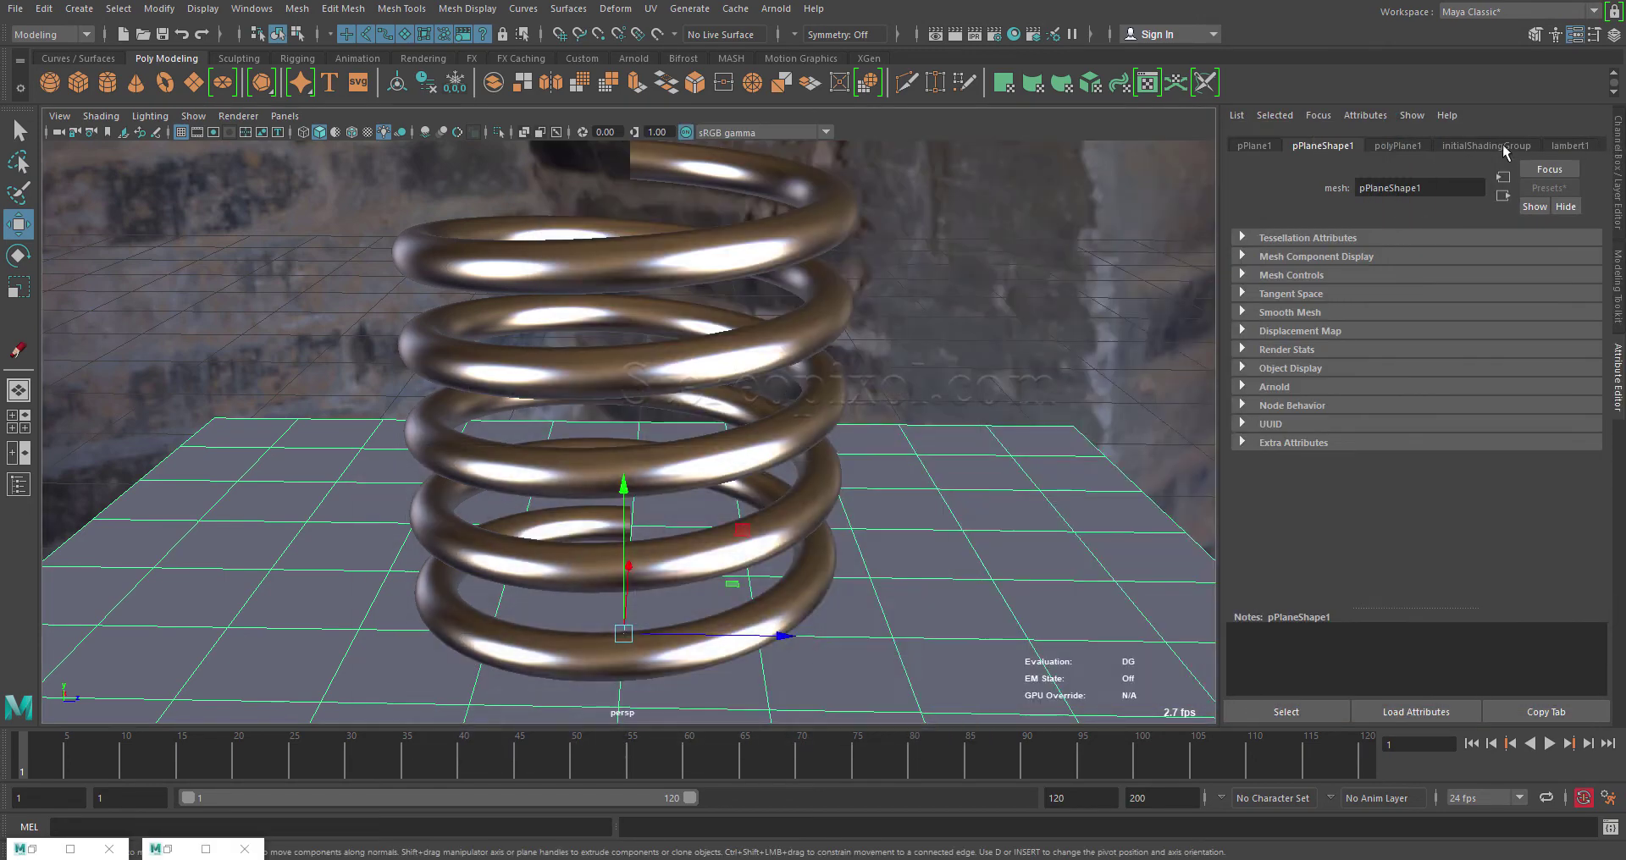
click(805, 244)
click(1487, 142)
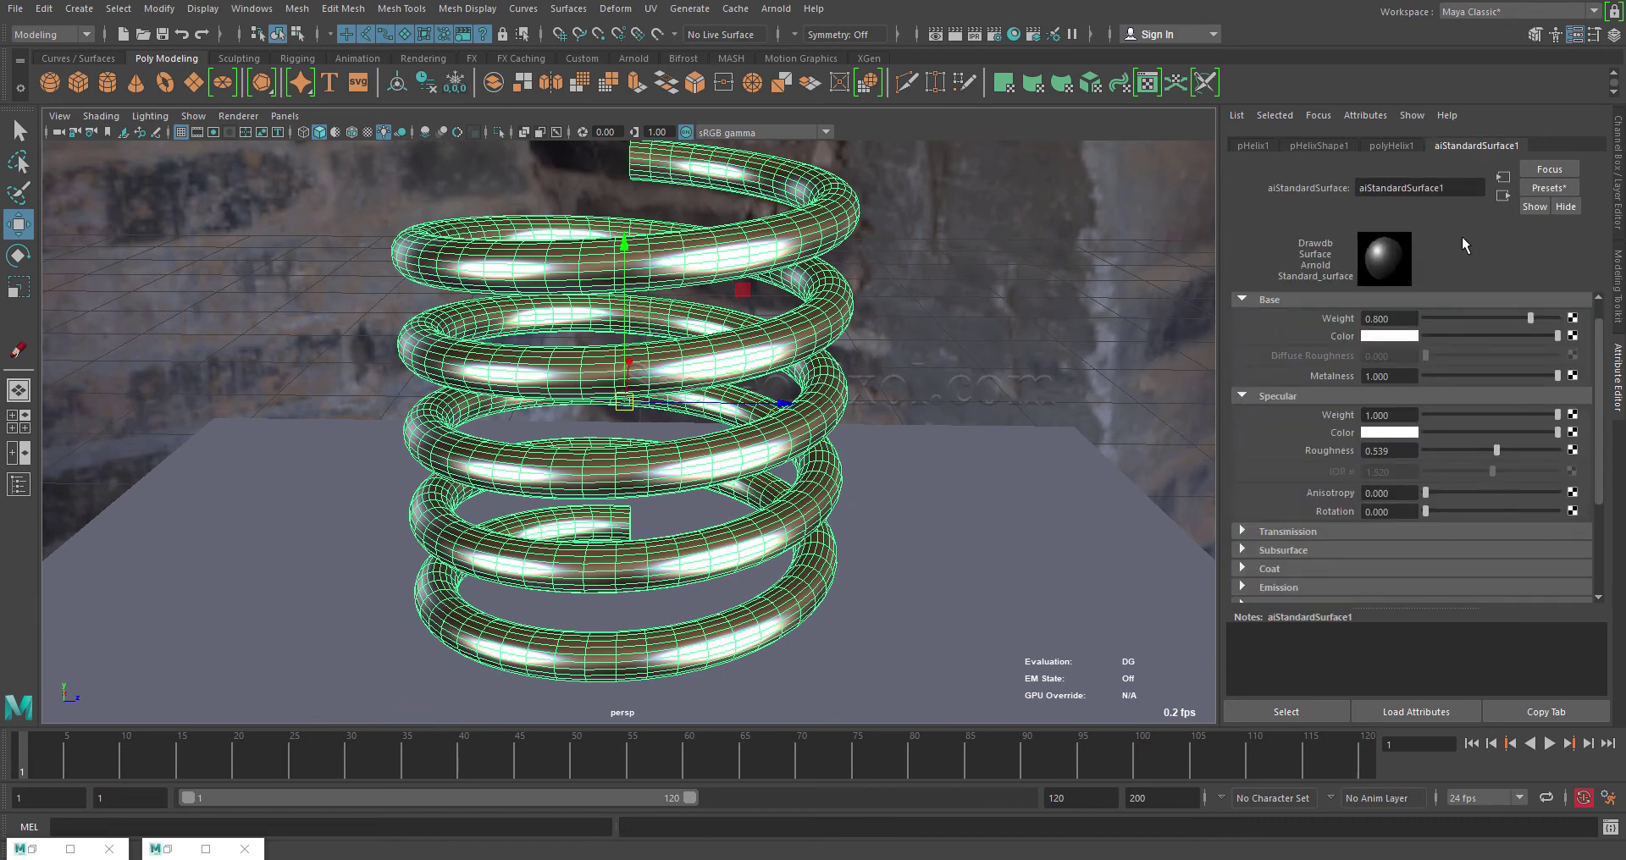
drag(1486, 448, 1441, 449)
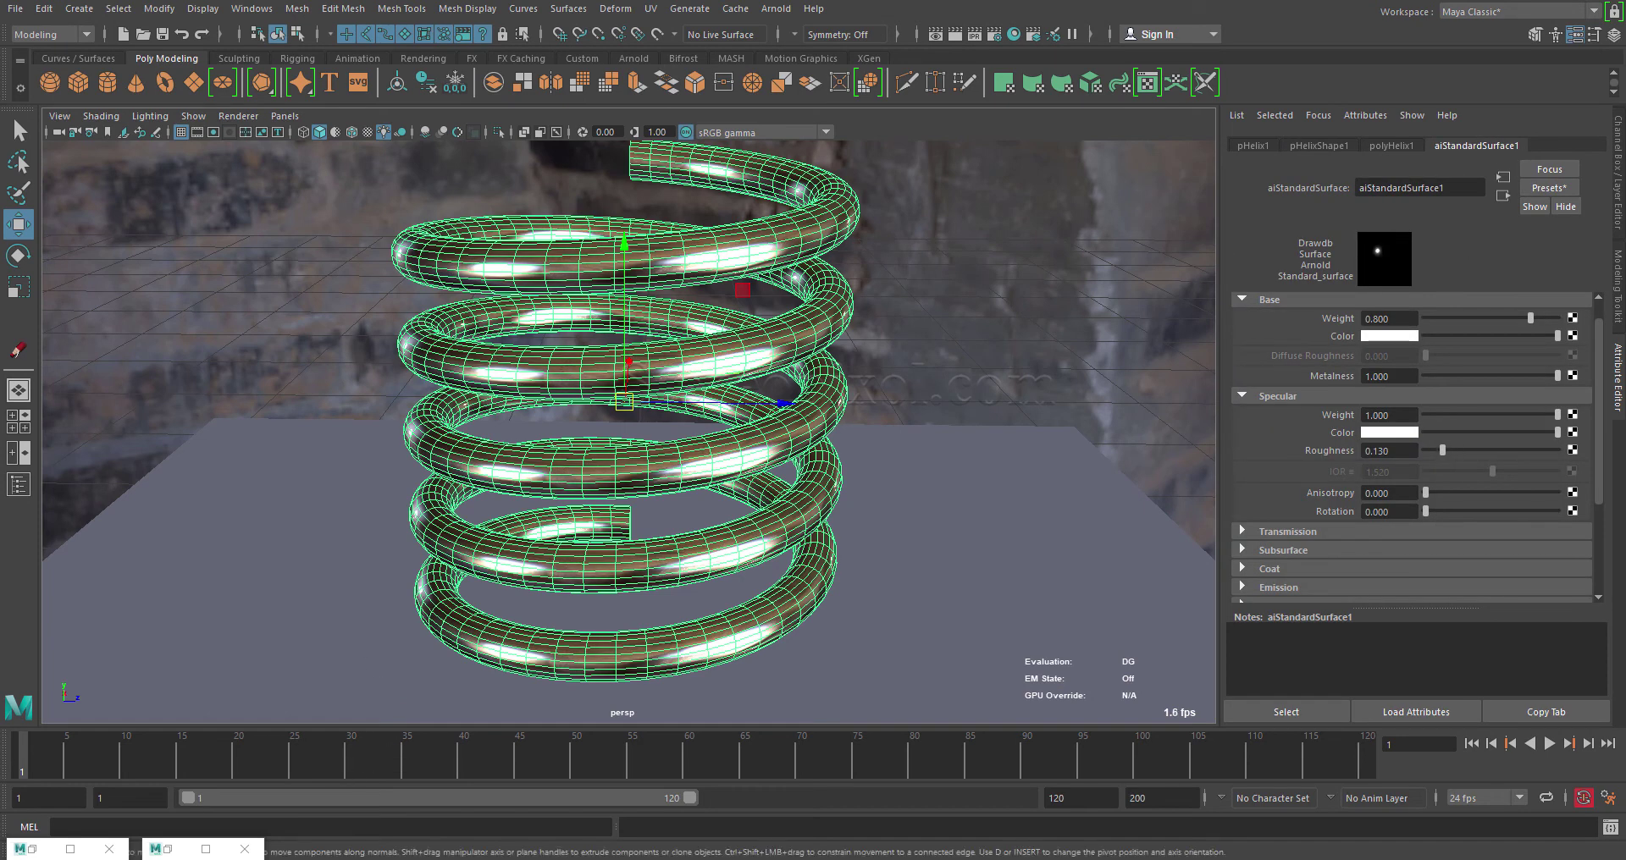
Re-render the spring in Arnold Render View, then move the render window aside to uncover the viewport
click(191, 852)
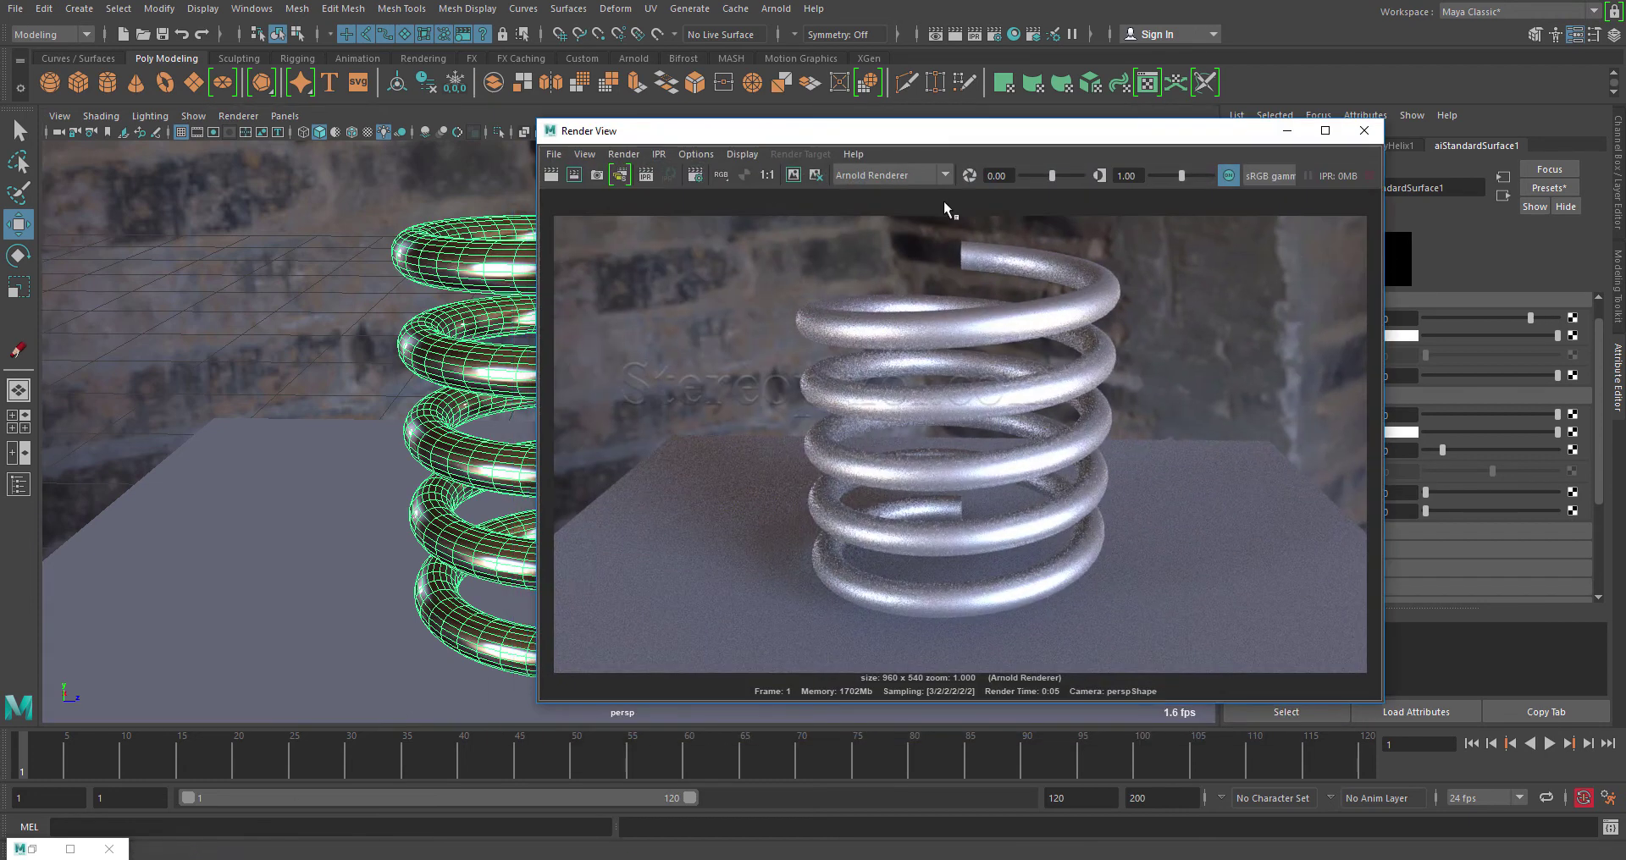
click(557, 176)
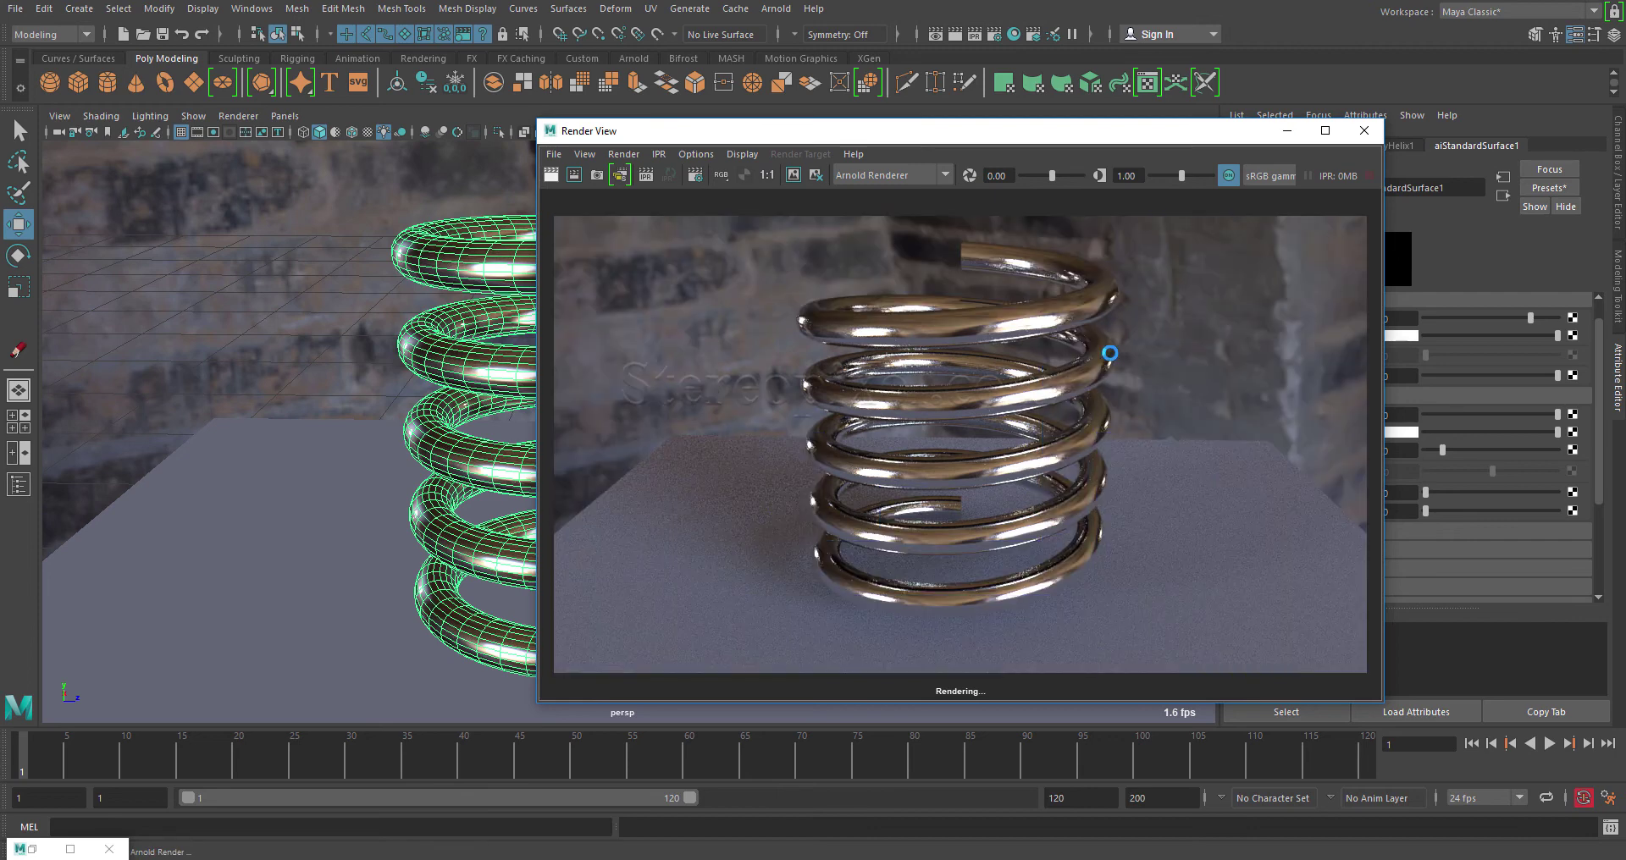
drag(964, 138, 1085, 140)
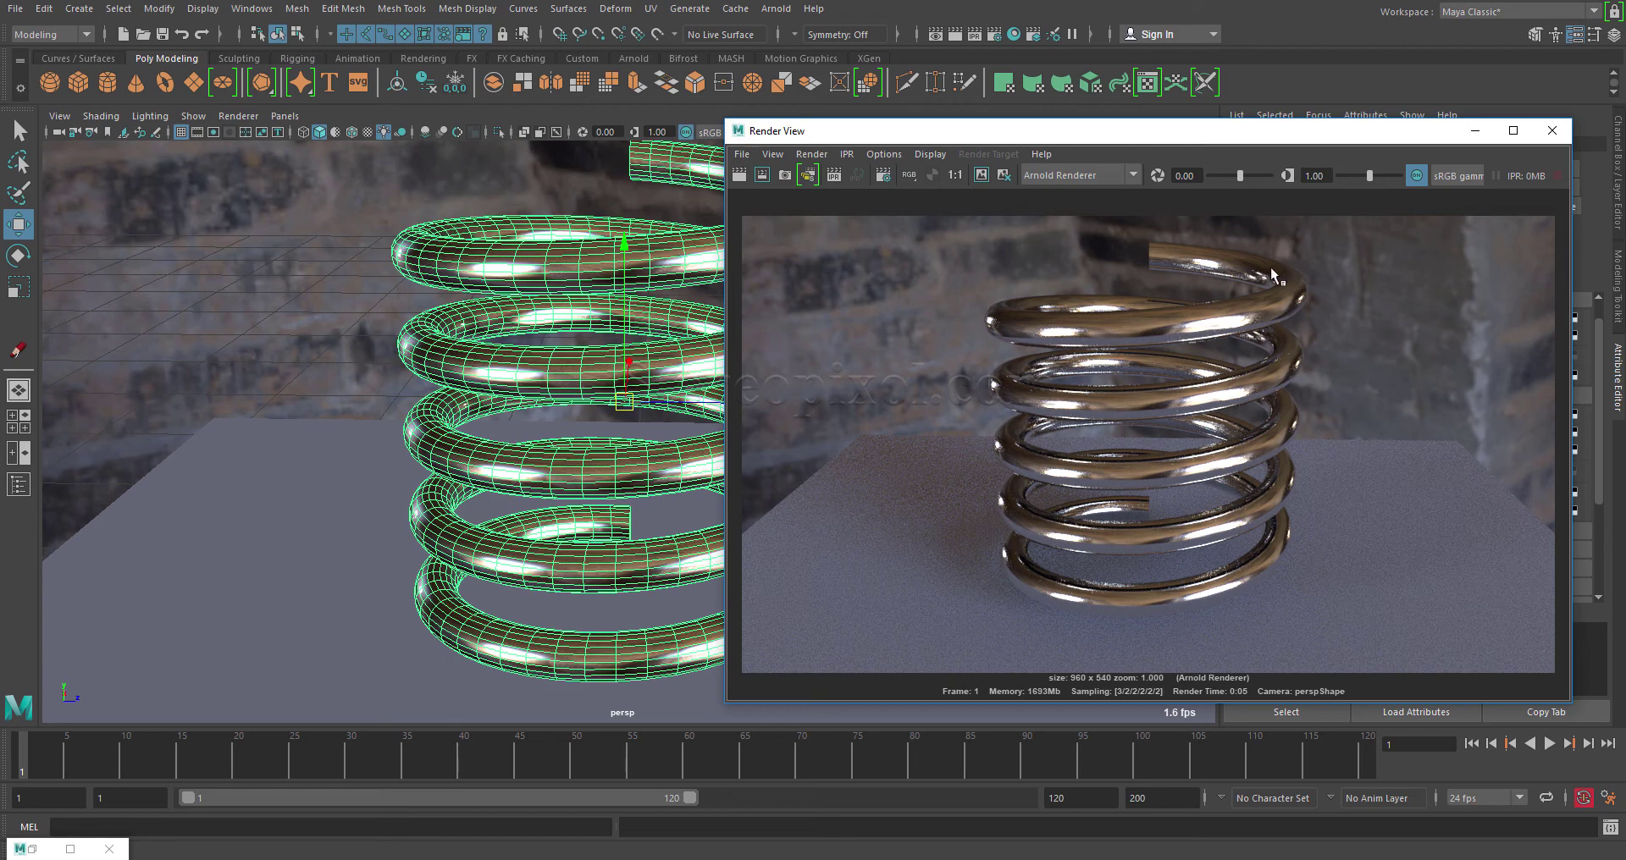
click(124, 426)
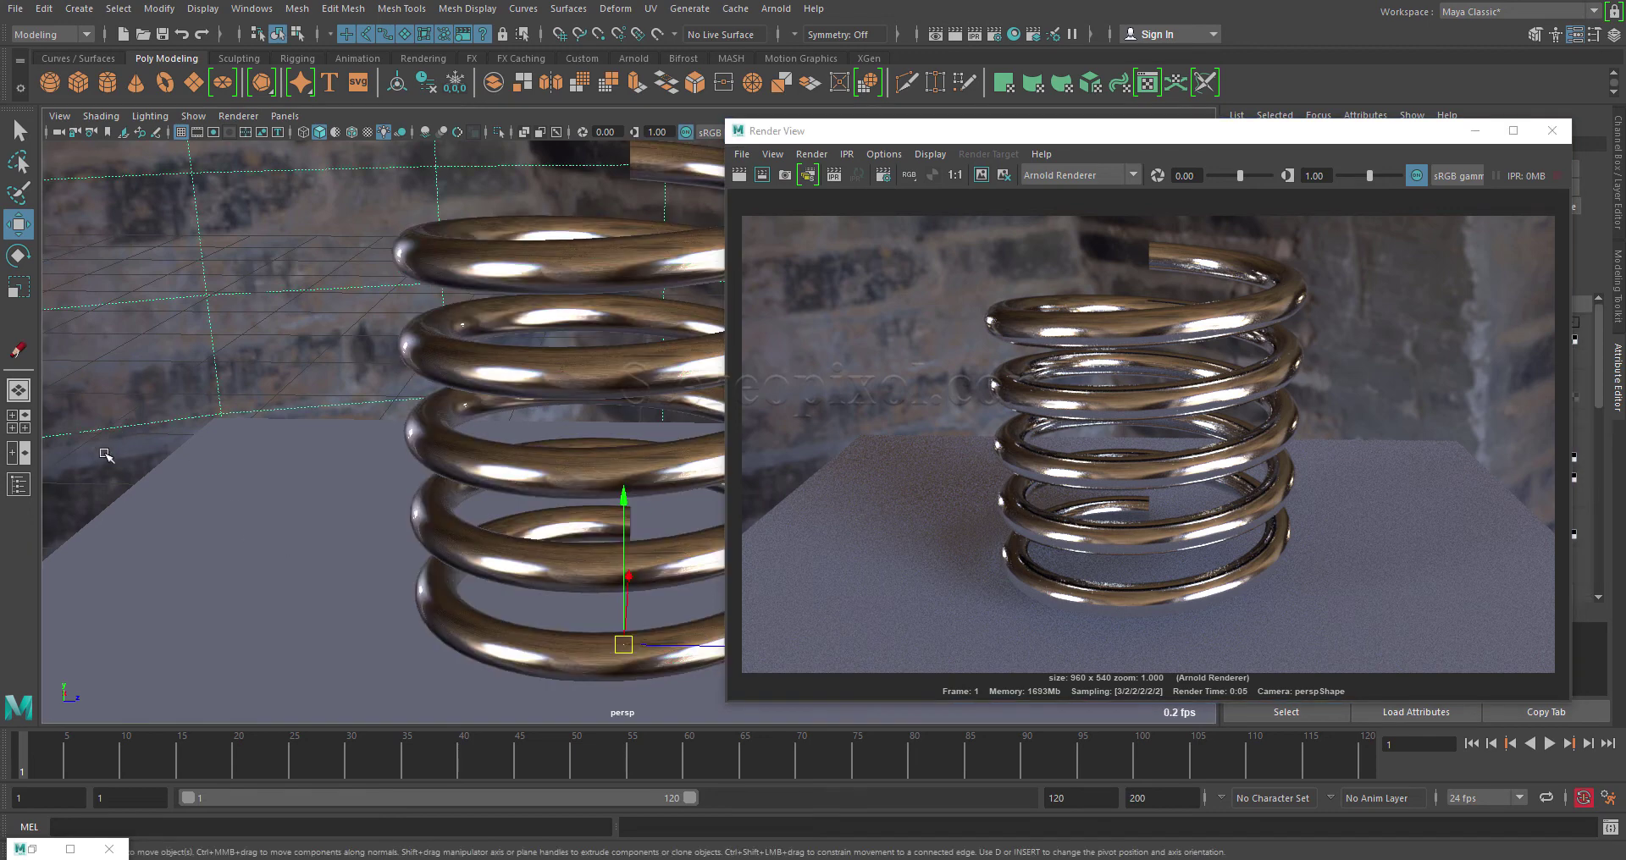